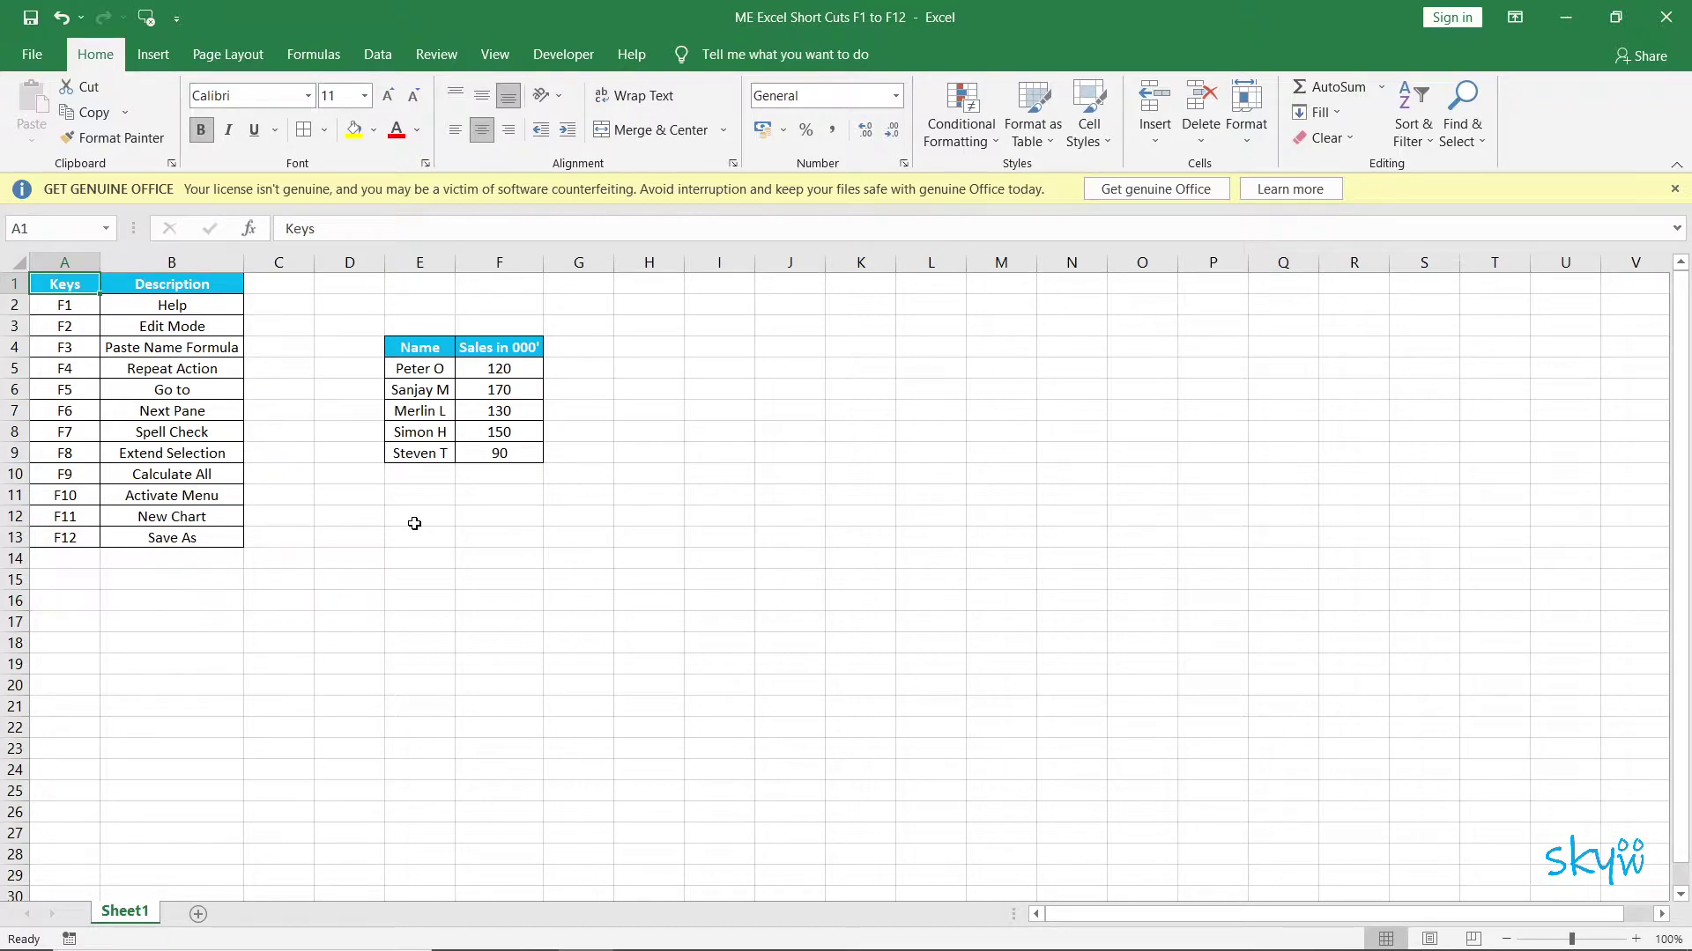
- Browse the Keys/Description shortcut table, then select A2 (F1) and open Excel Help
{"action": "key", "text": "Down"}
{"action": "key", "text": "ctrl+shift+Down"}
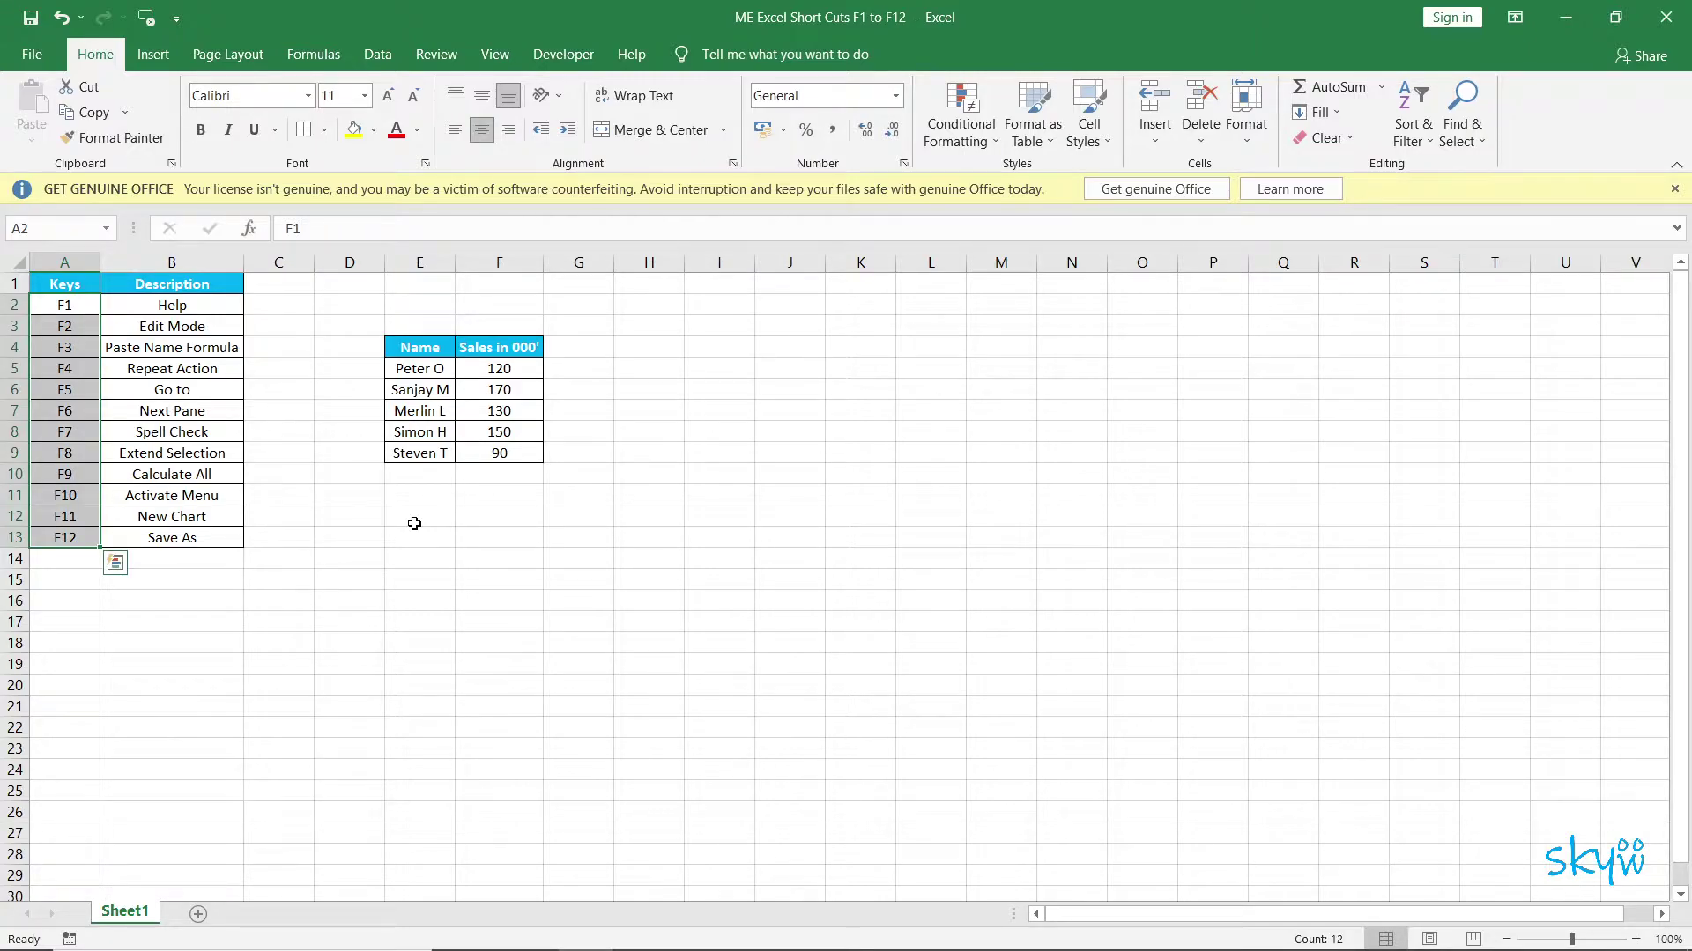
{"action": "key", "text": "shift+BackSpace"}
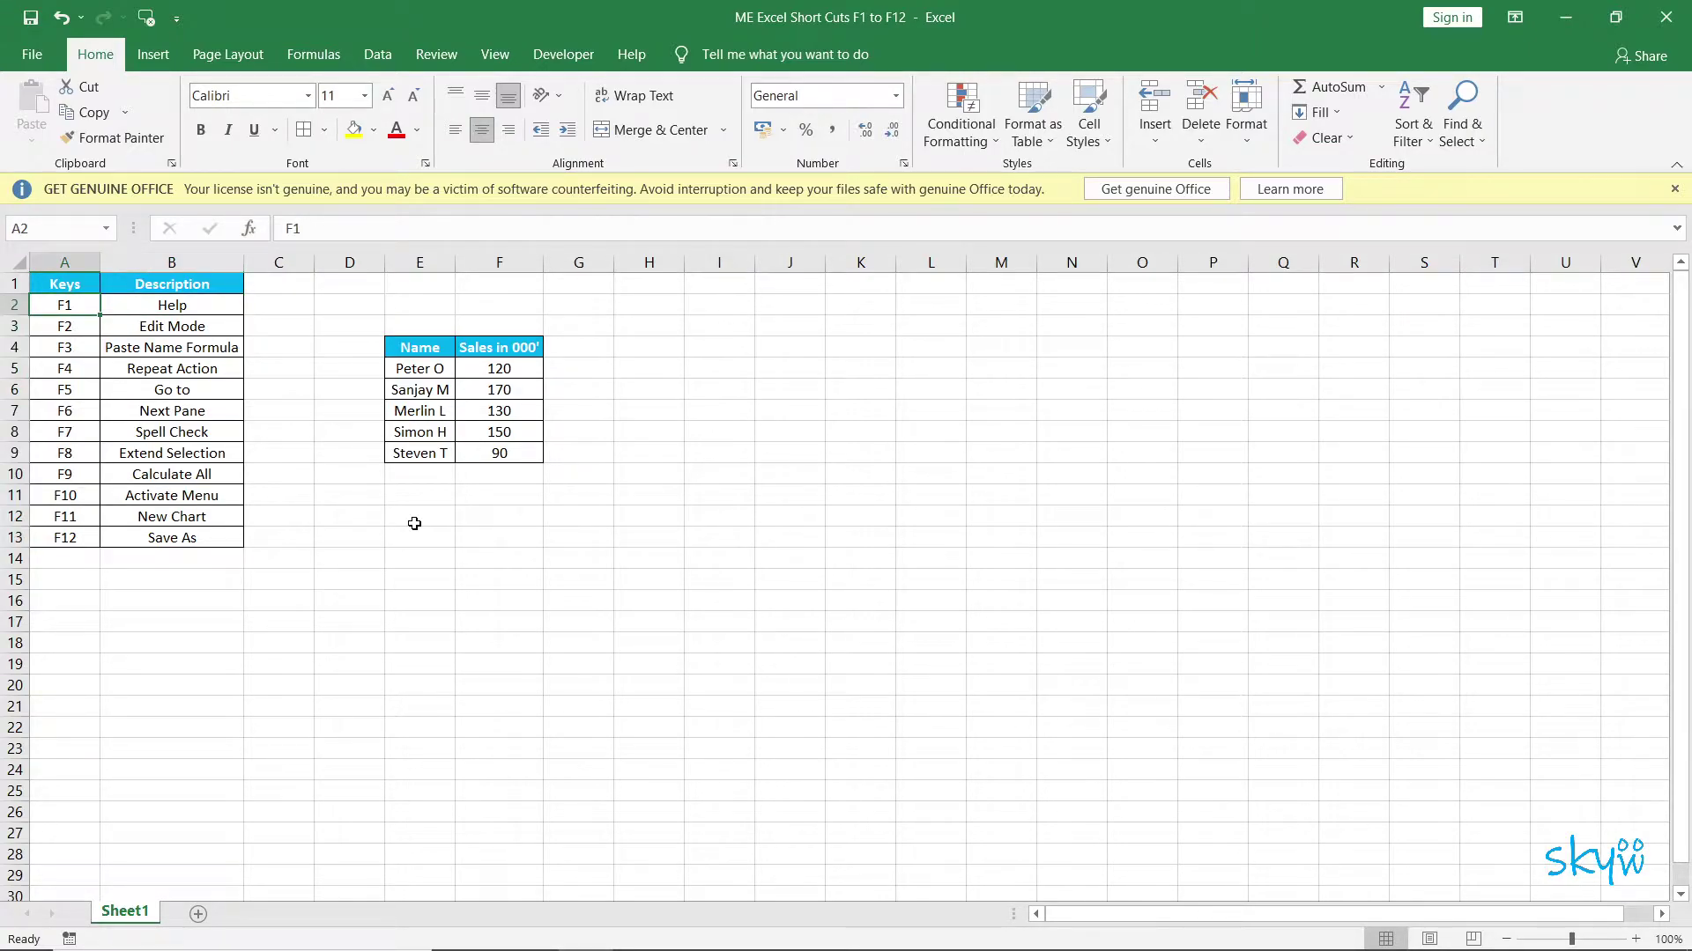
{"action": "key", "text": "Right"}
{"action": "key", "text": "ctrl+shift+Down"}
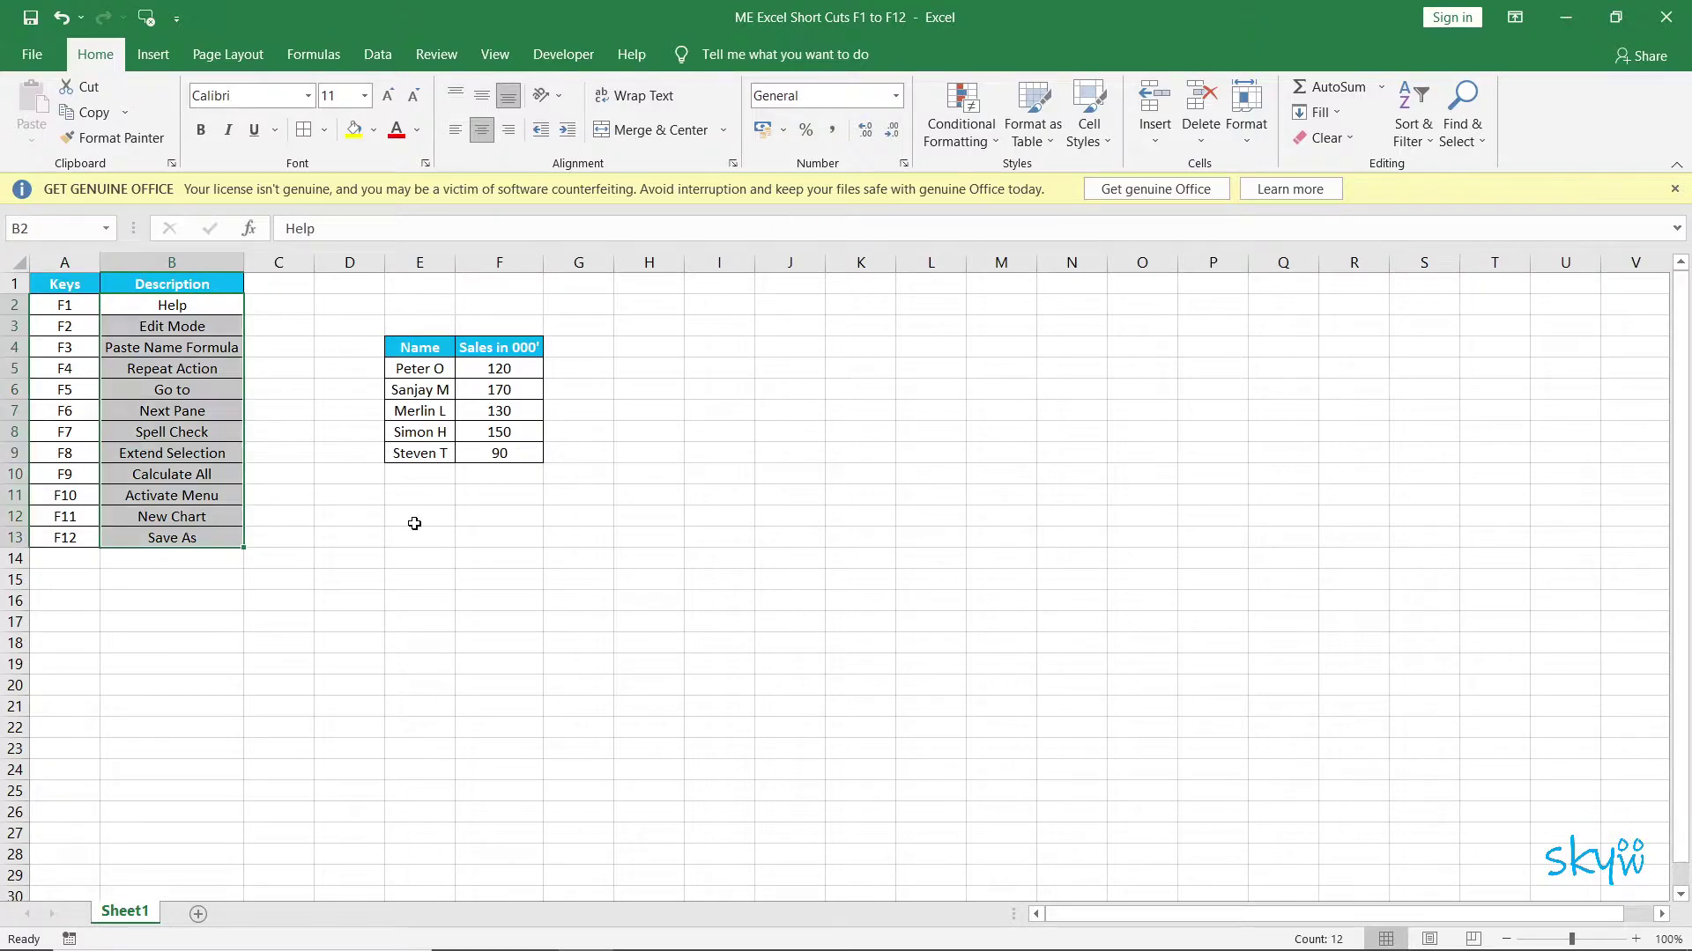
{"action": "key", "text": "Up"}
{"action": "key", "text": "Left"}
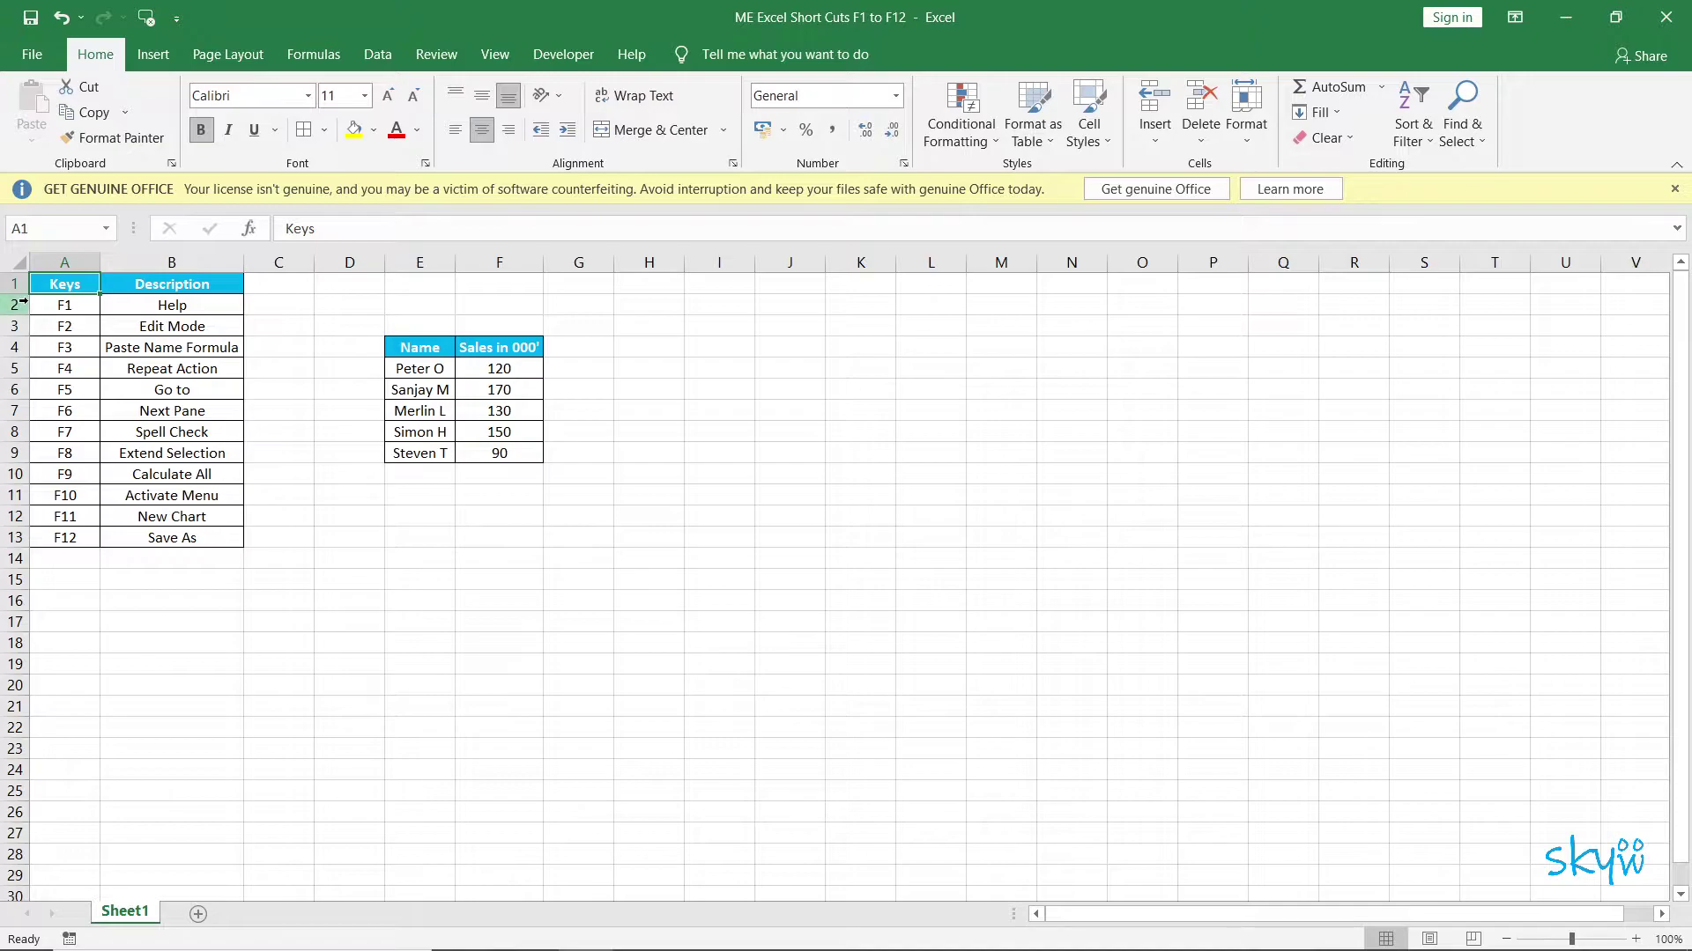
{"action": "key", "text": "Tab"}
{"action": "key", "text": "Tab"}
{"action": "left_click", "coordinate": [84, 307]}
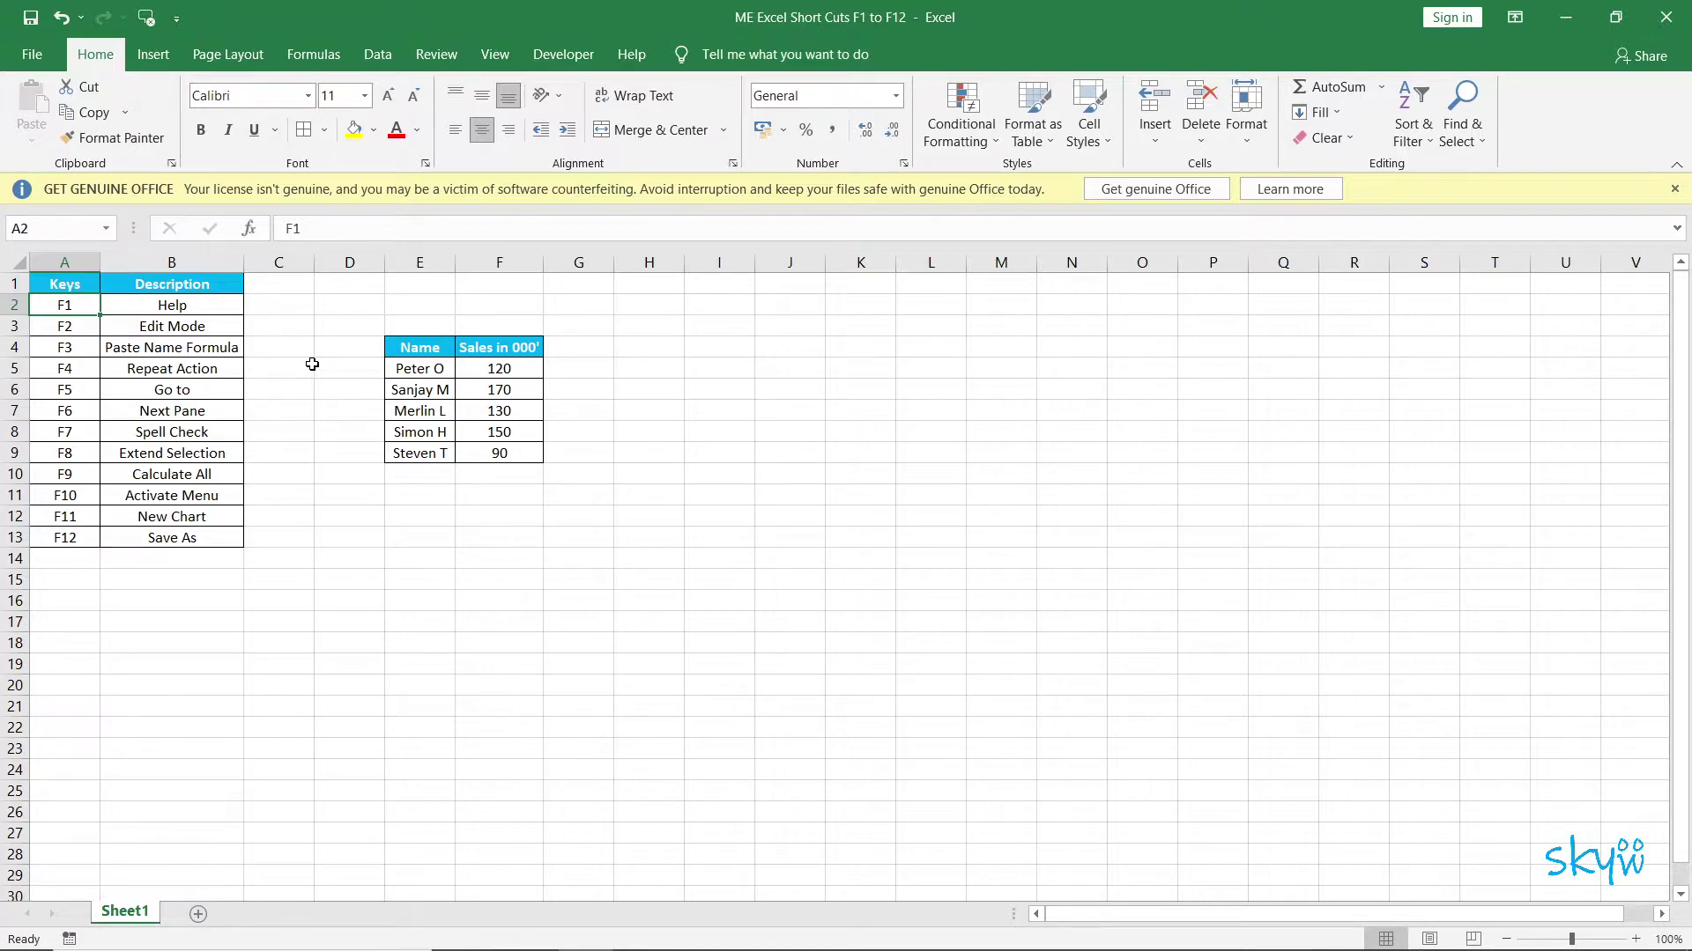
{"action": "key", "text": "F1"}
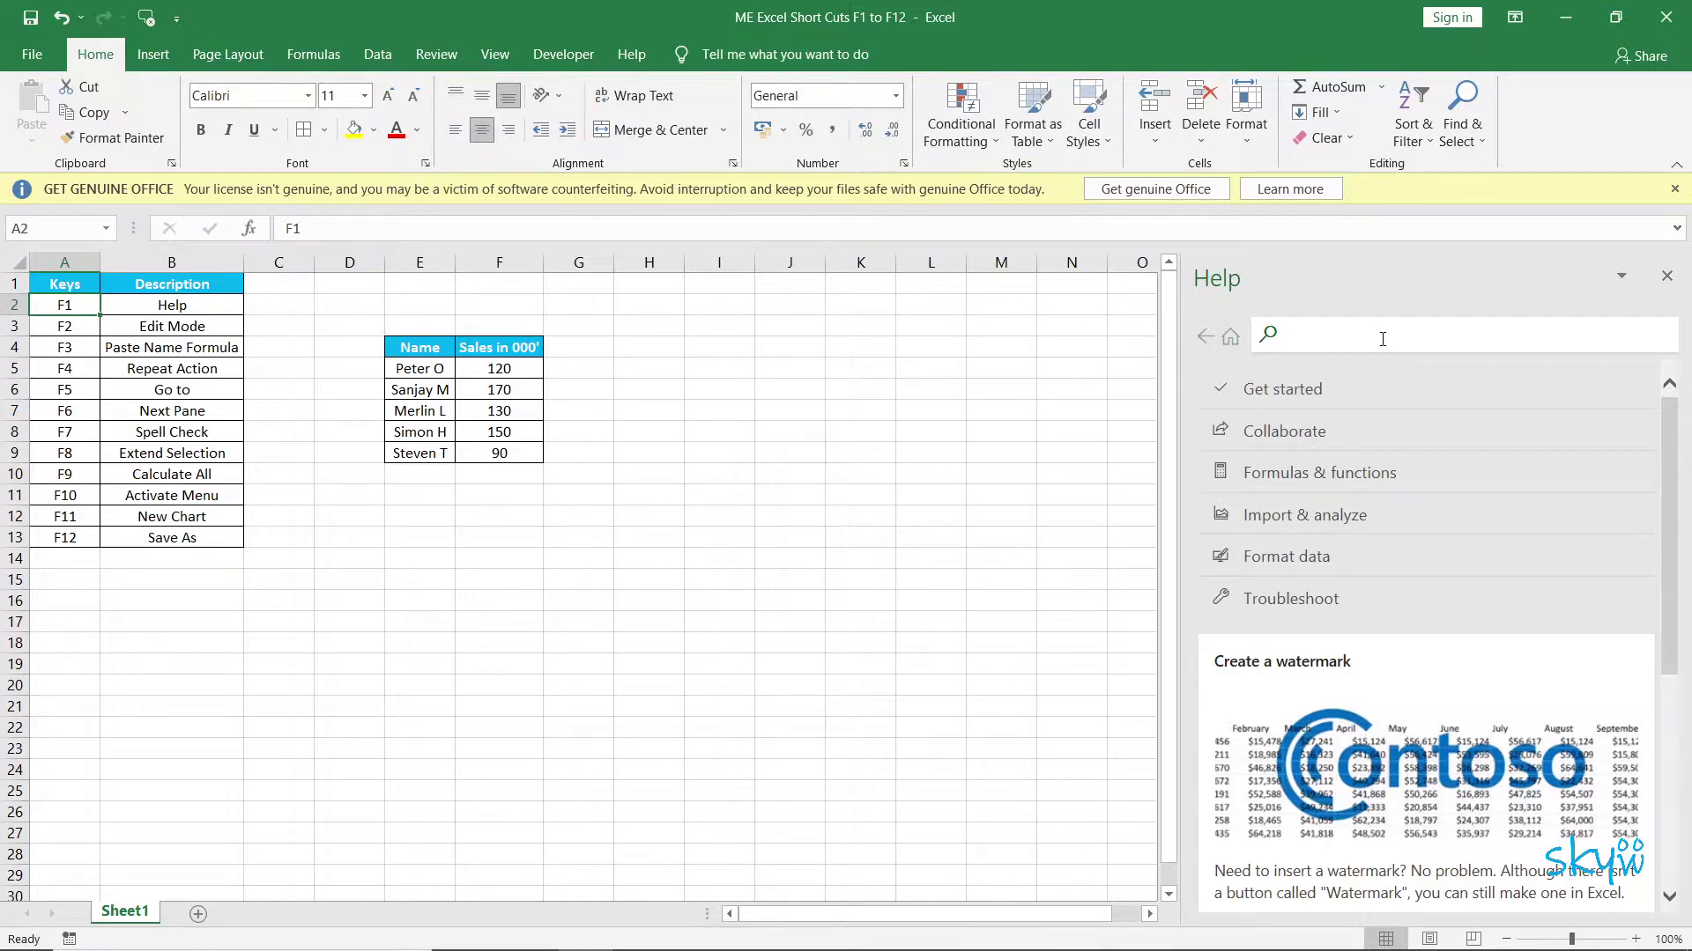
- Search Help for 'sum' and read the SUM function article and its examples
{"action": "type", "text": "sum"}
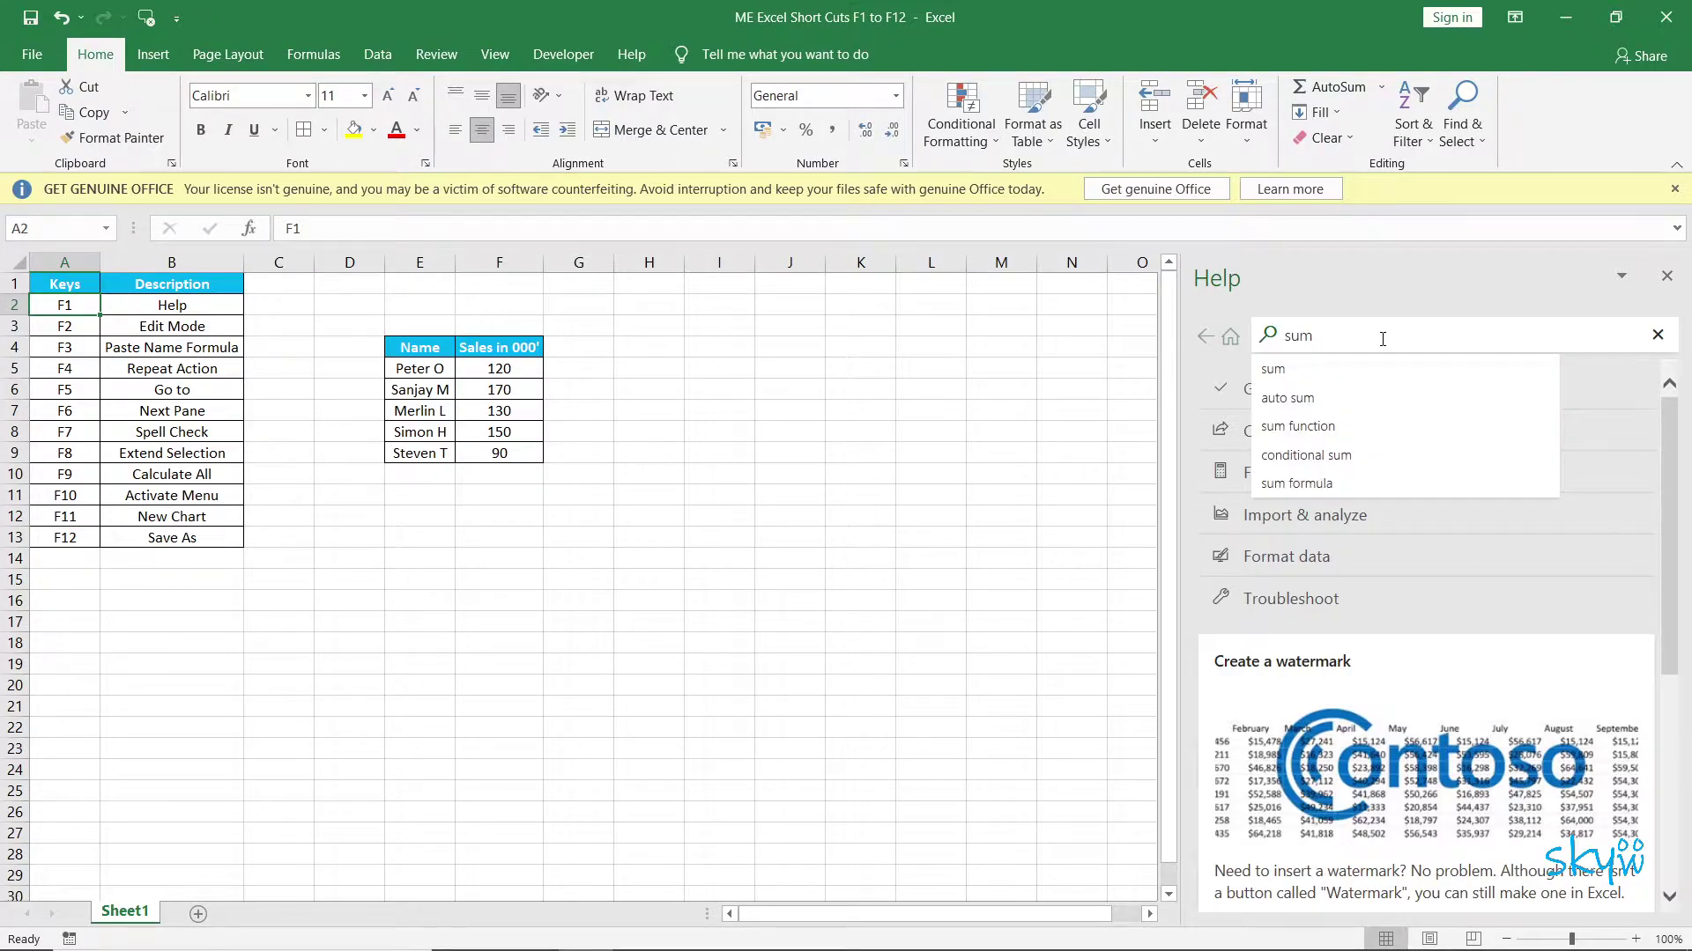
{"action": "key", "text": "Return"}
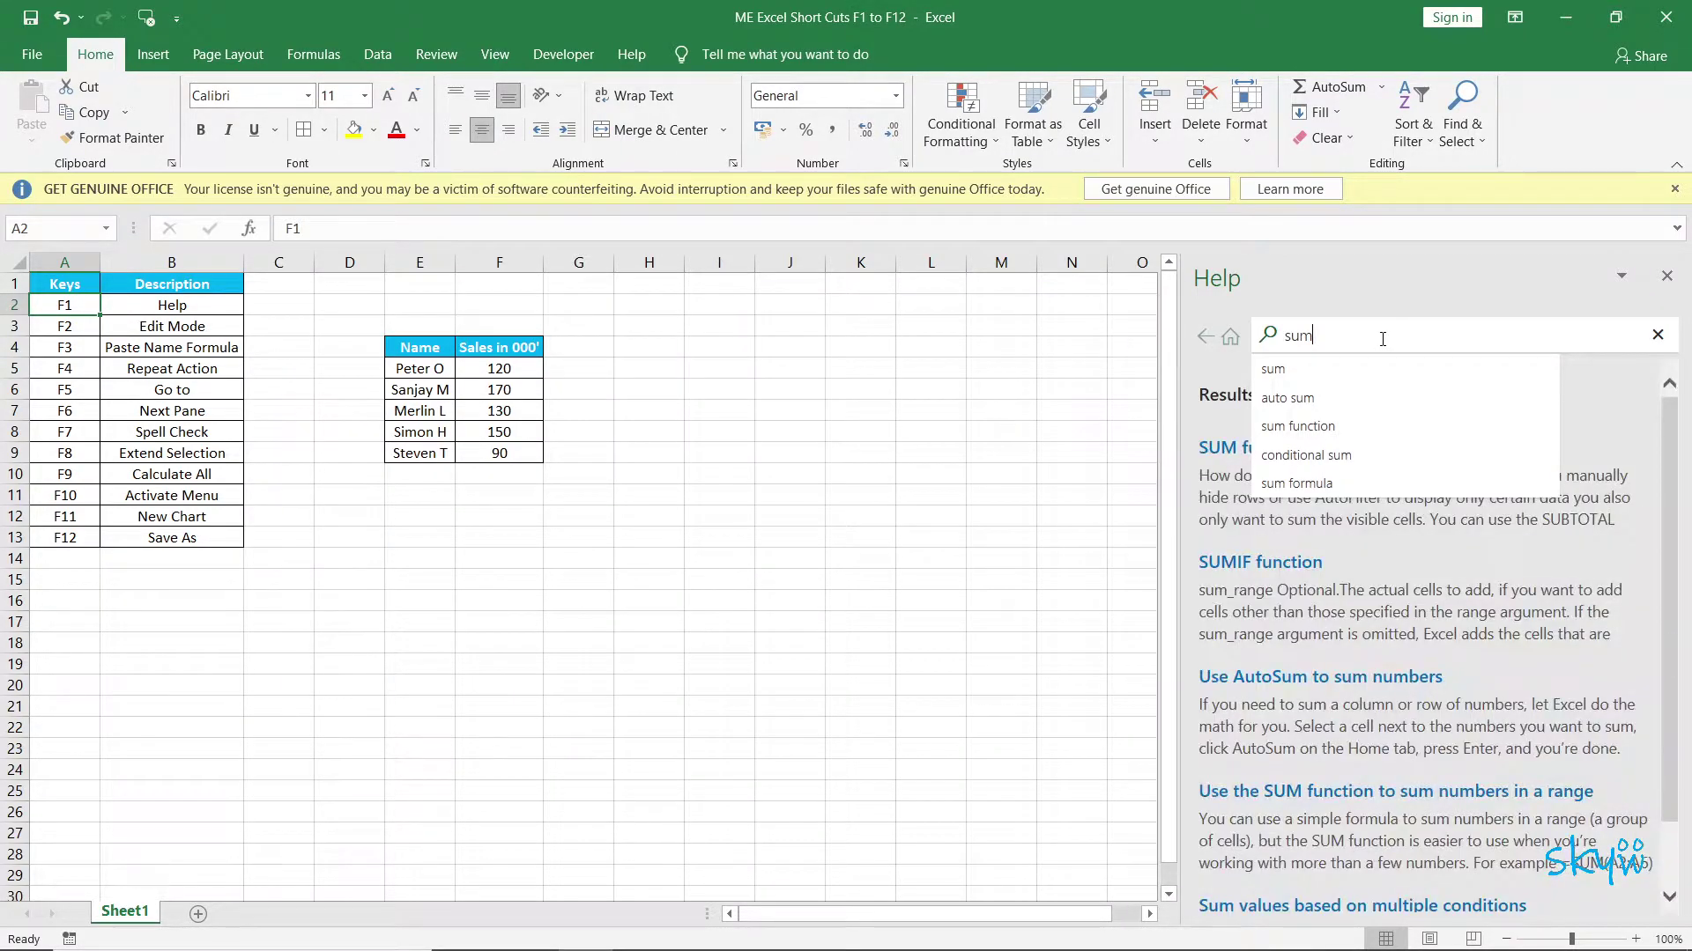
{"action": "left_click", "coordinate": [1498, 289]}
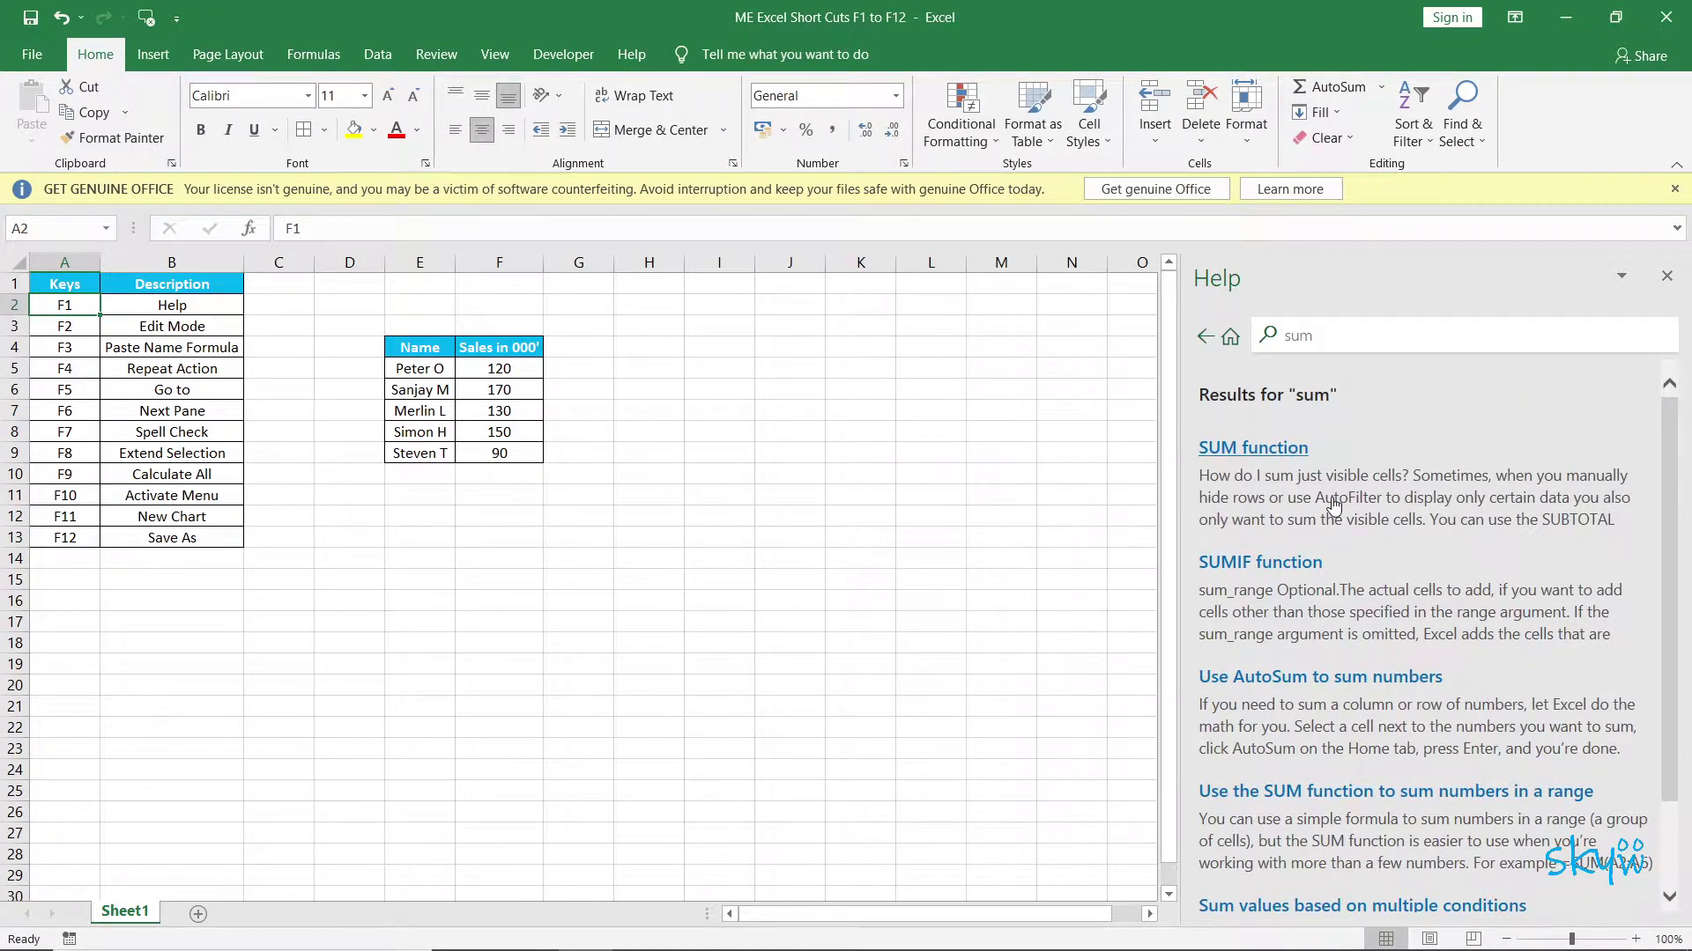
{"action": "left_click", "coordinate": [1334, 507]}
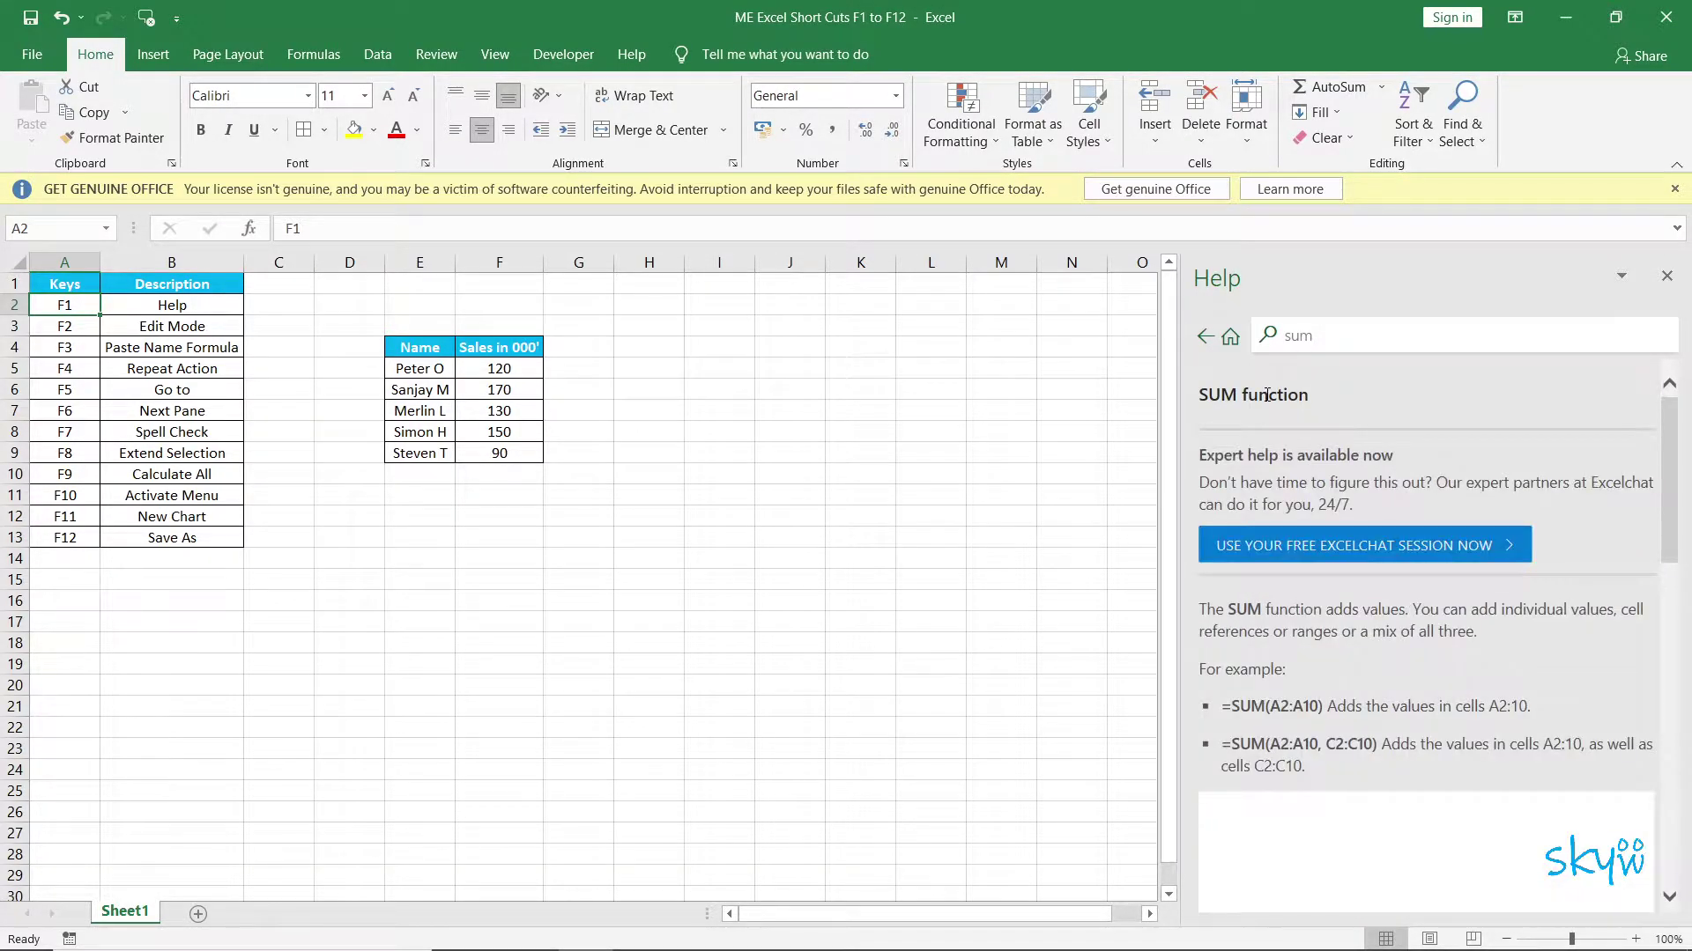
{"action": "triple_click", "coordinate": [1477, 629]}
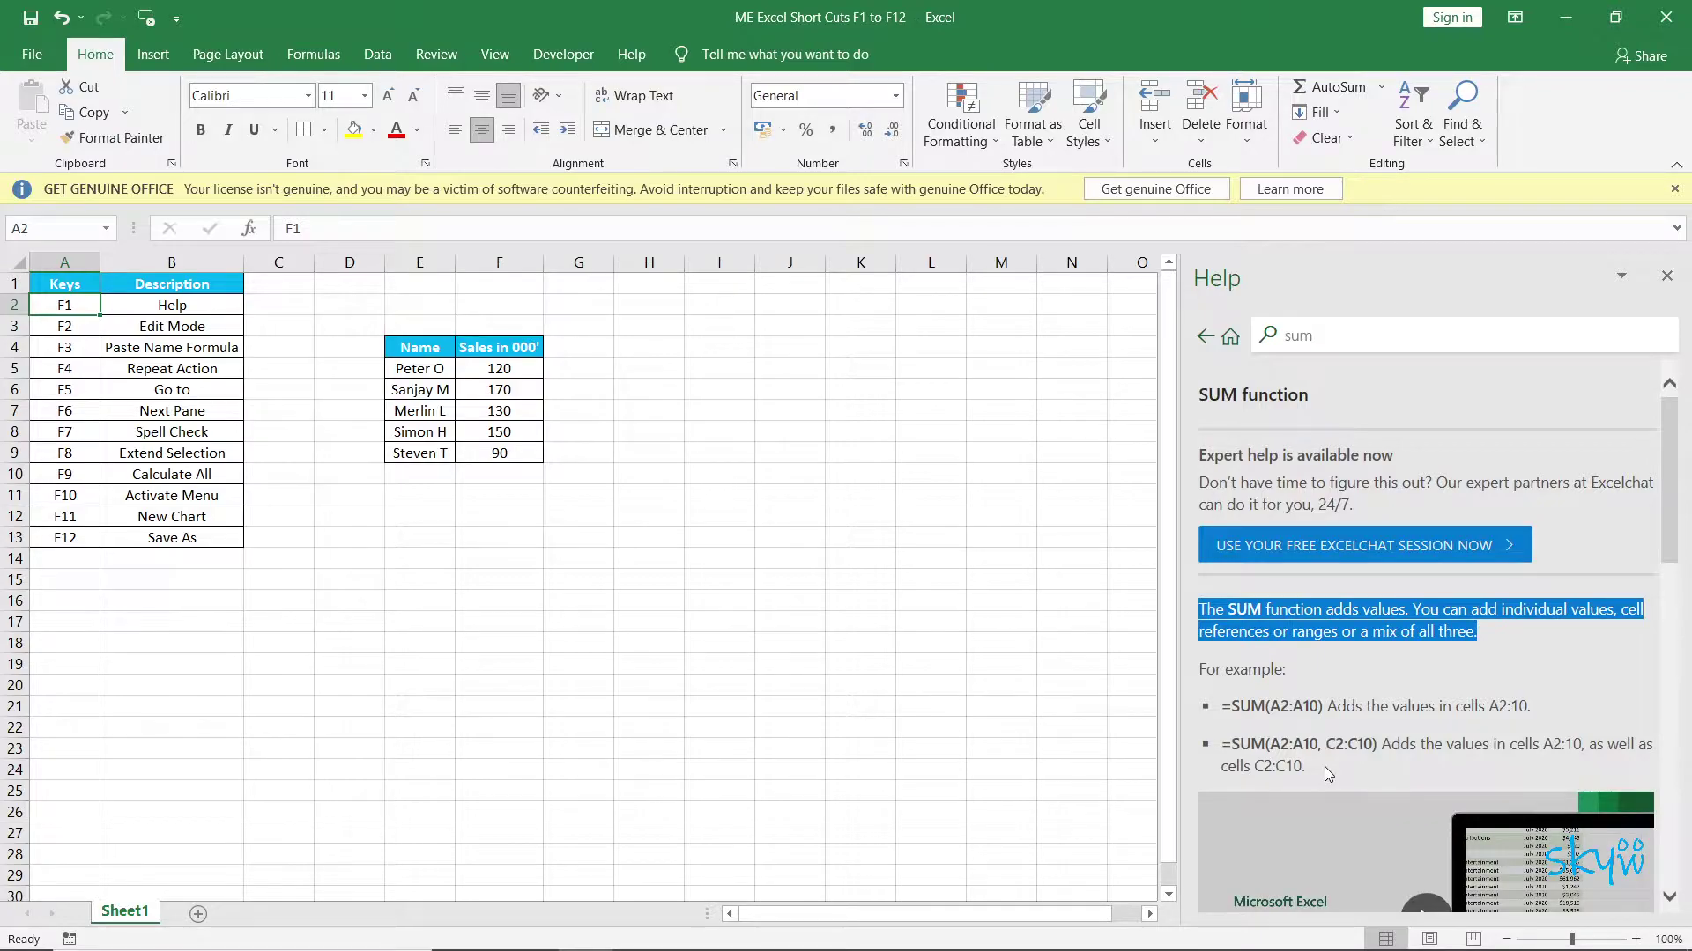
{"action": "left_click_drag", "start_coordinate": [1324, 766], "coordinate": [1345, 674]}
{"action": "left_click", "coordinate": [1346, 674]}
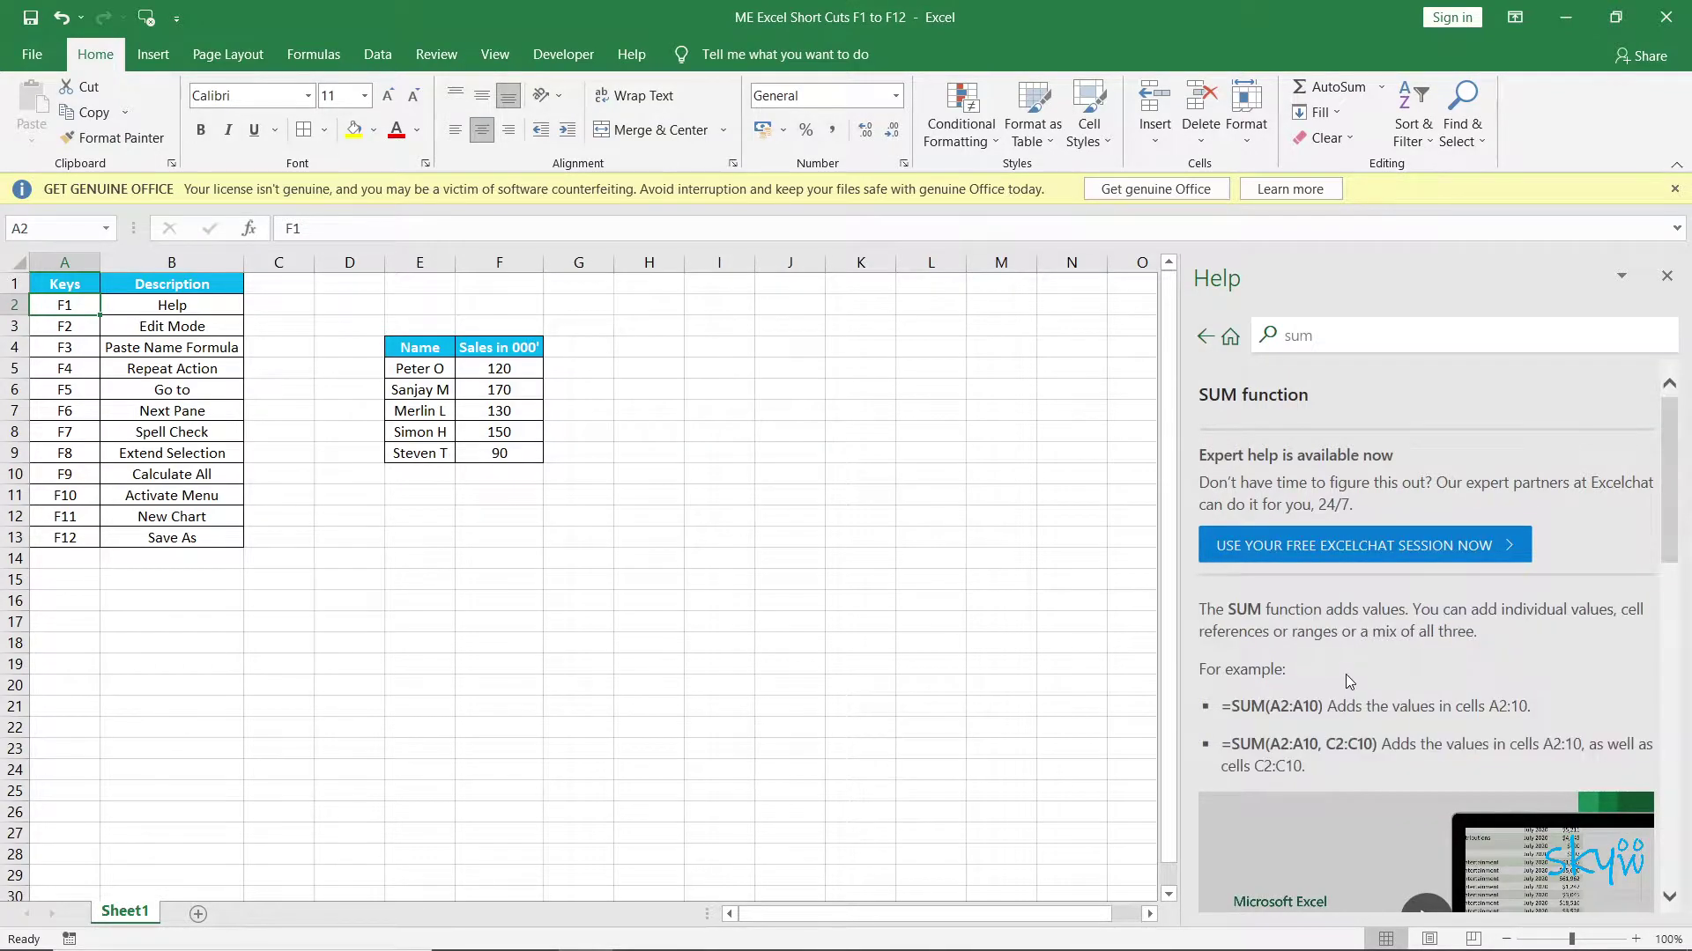
- Search Help for 'countif' and read the COUNTIF function article
{"action": "left_click", "coordinate": [1359, 327]}
{"action": "type", "text": "cou"}
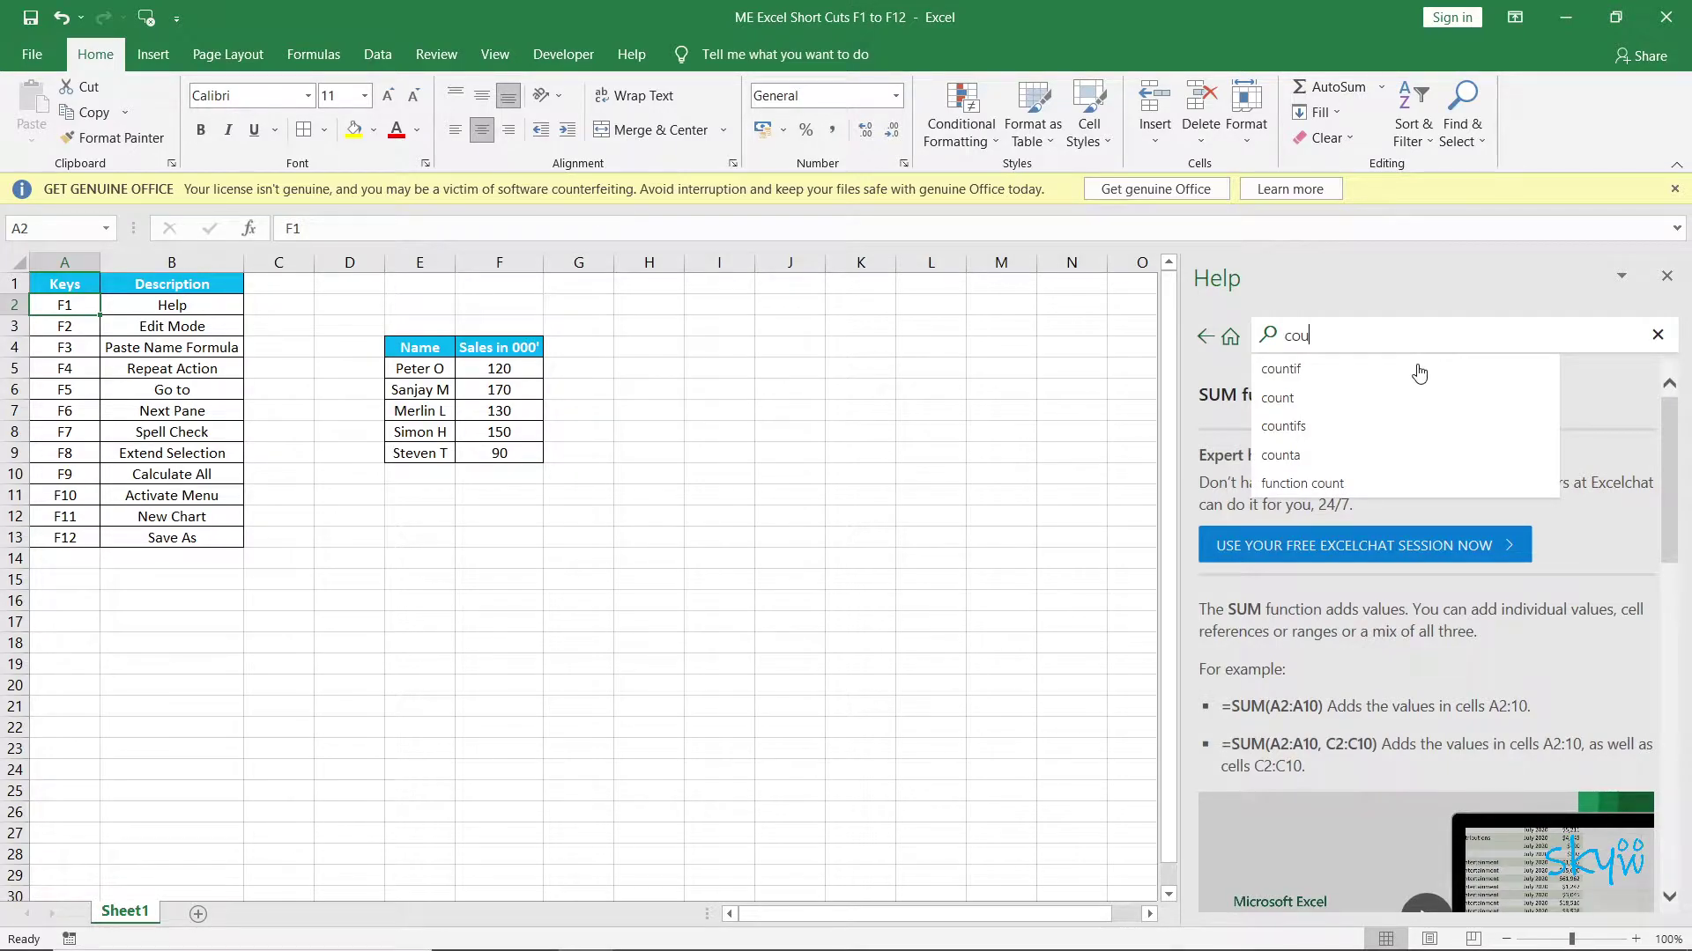
{"action": "type", "text": "ntif"}
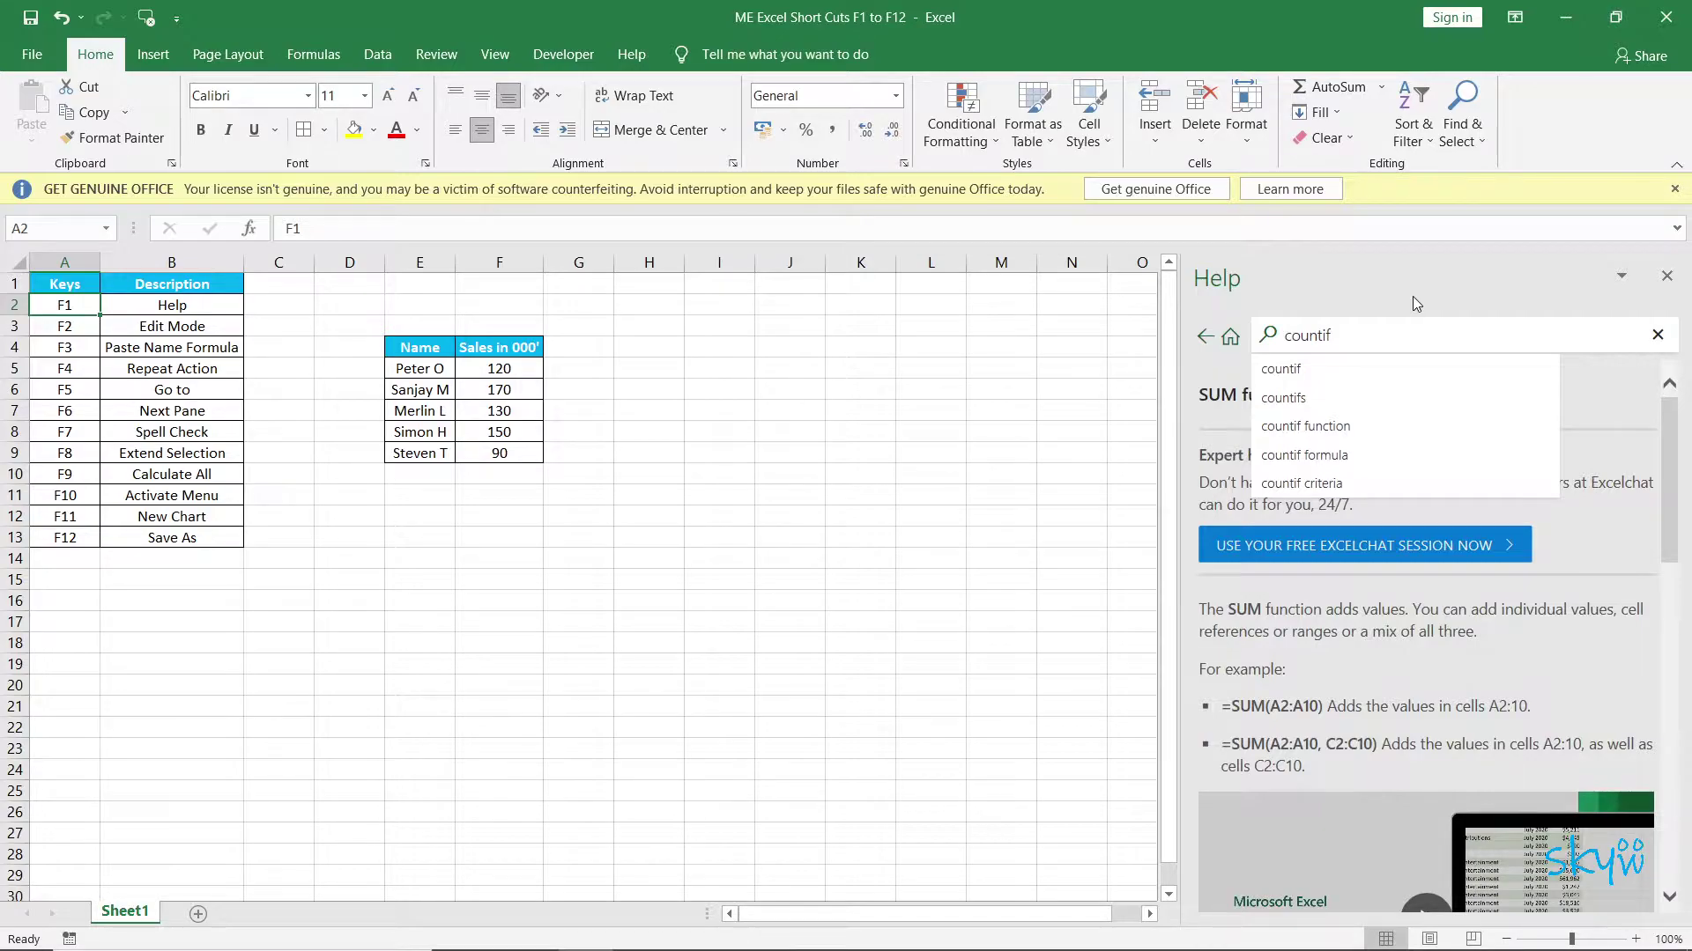
{"action": "key", "text": "Return"}
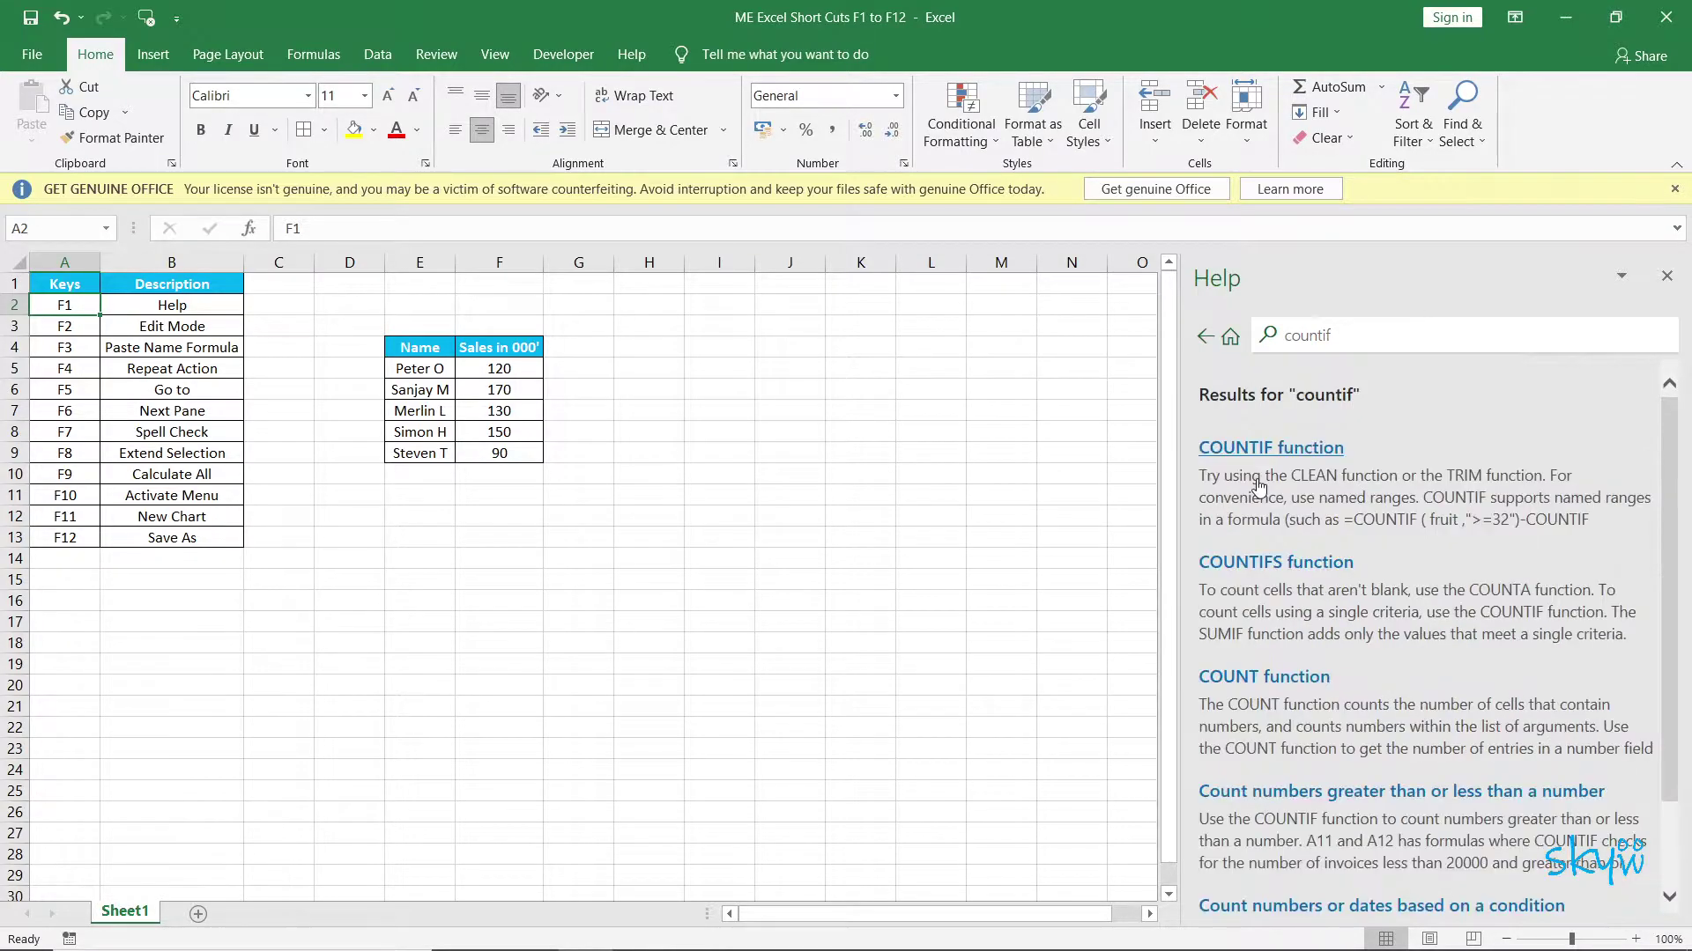
{"action": "left_click", "coordinate": [1258, 484]}
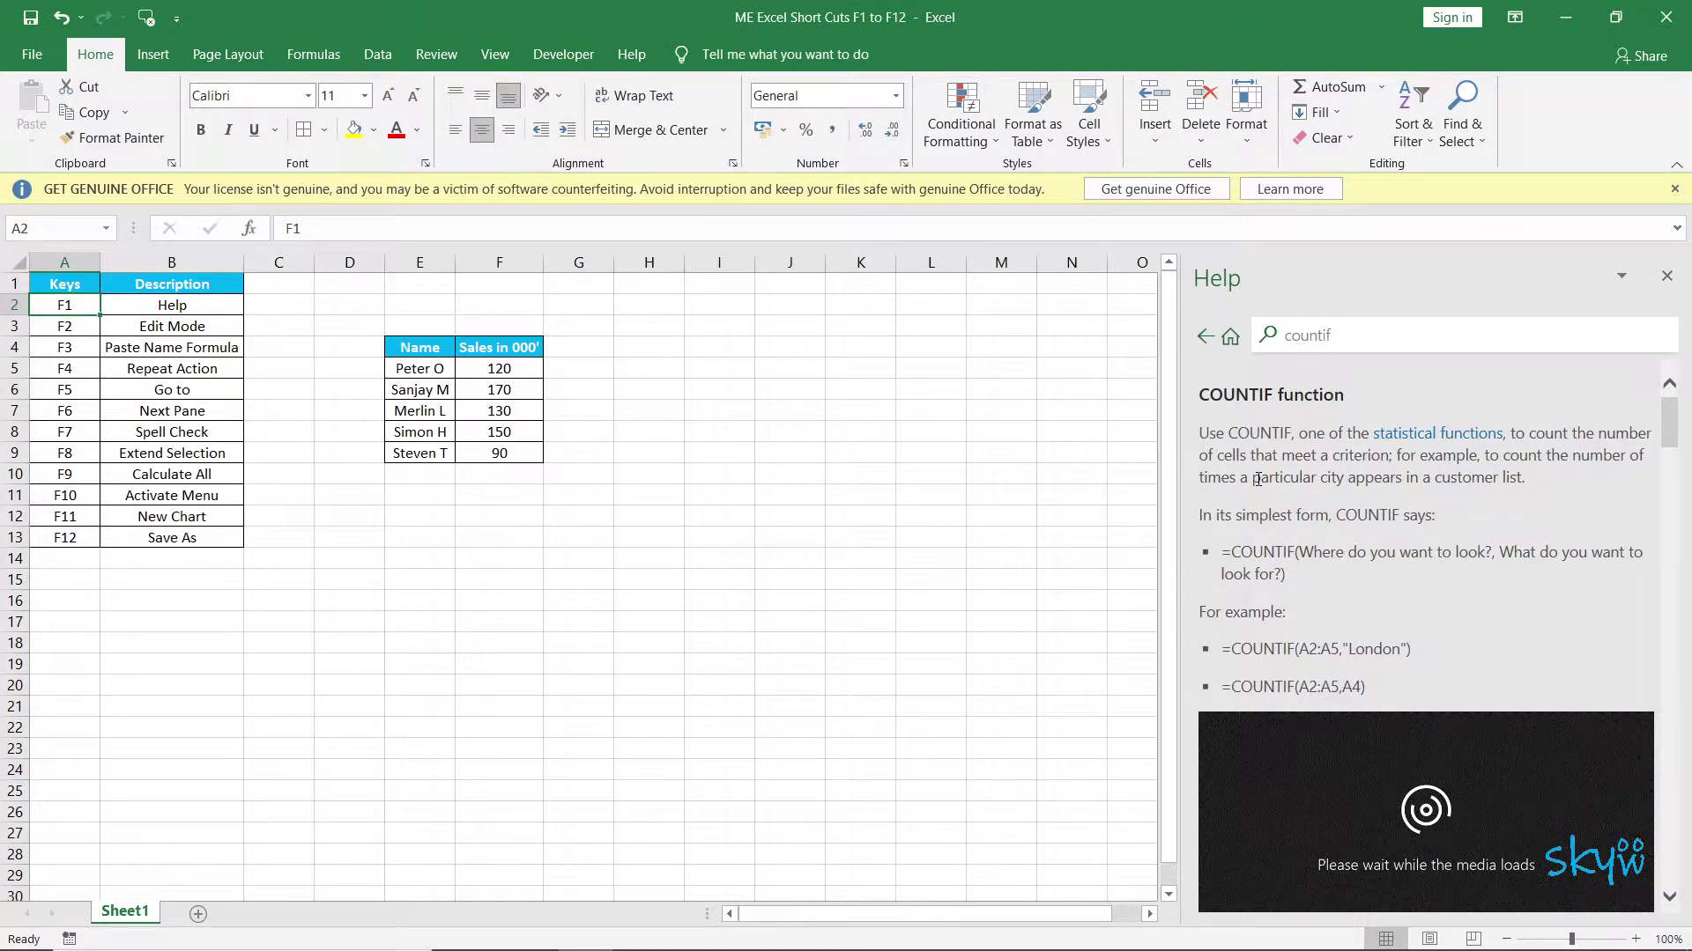
{"action": "left_click_drag", "start_coordinate": [1258, 480], "coordinate": [1216, 453]}
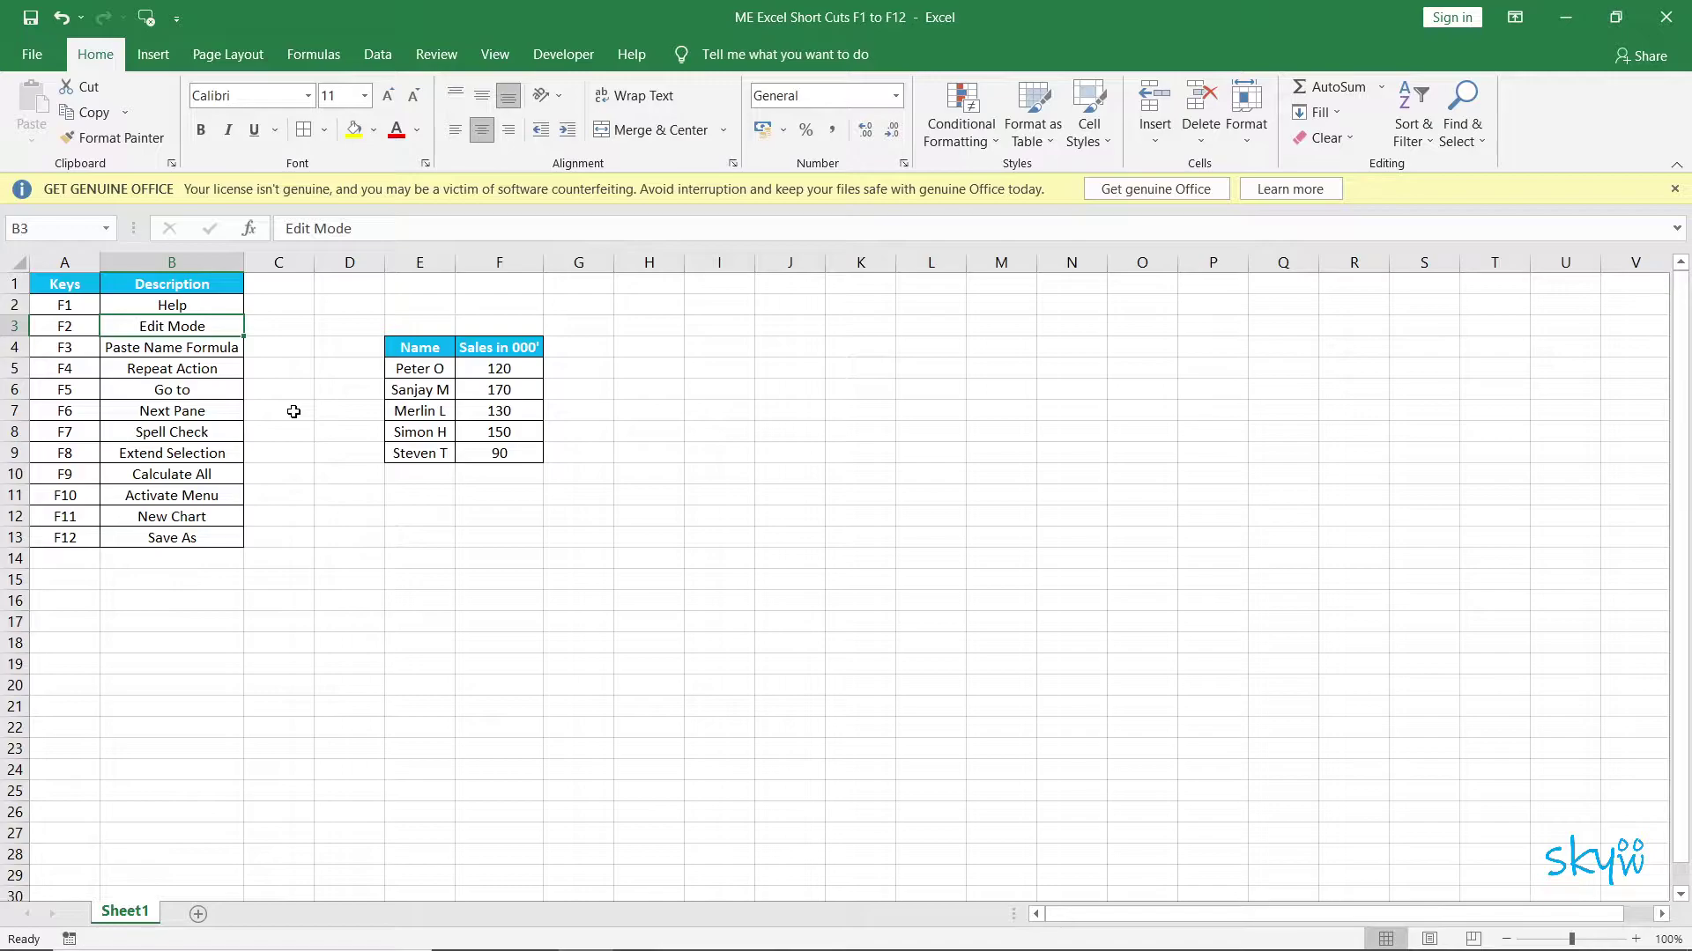
- Edit the name in E6 so its final initial M becomes L
{"action": "left_click", "coordinate": [664, 432]}
{"action": "left_click_drag", "start_coordinate": [418, 347], "coordinate": [428, 453]}
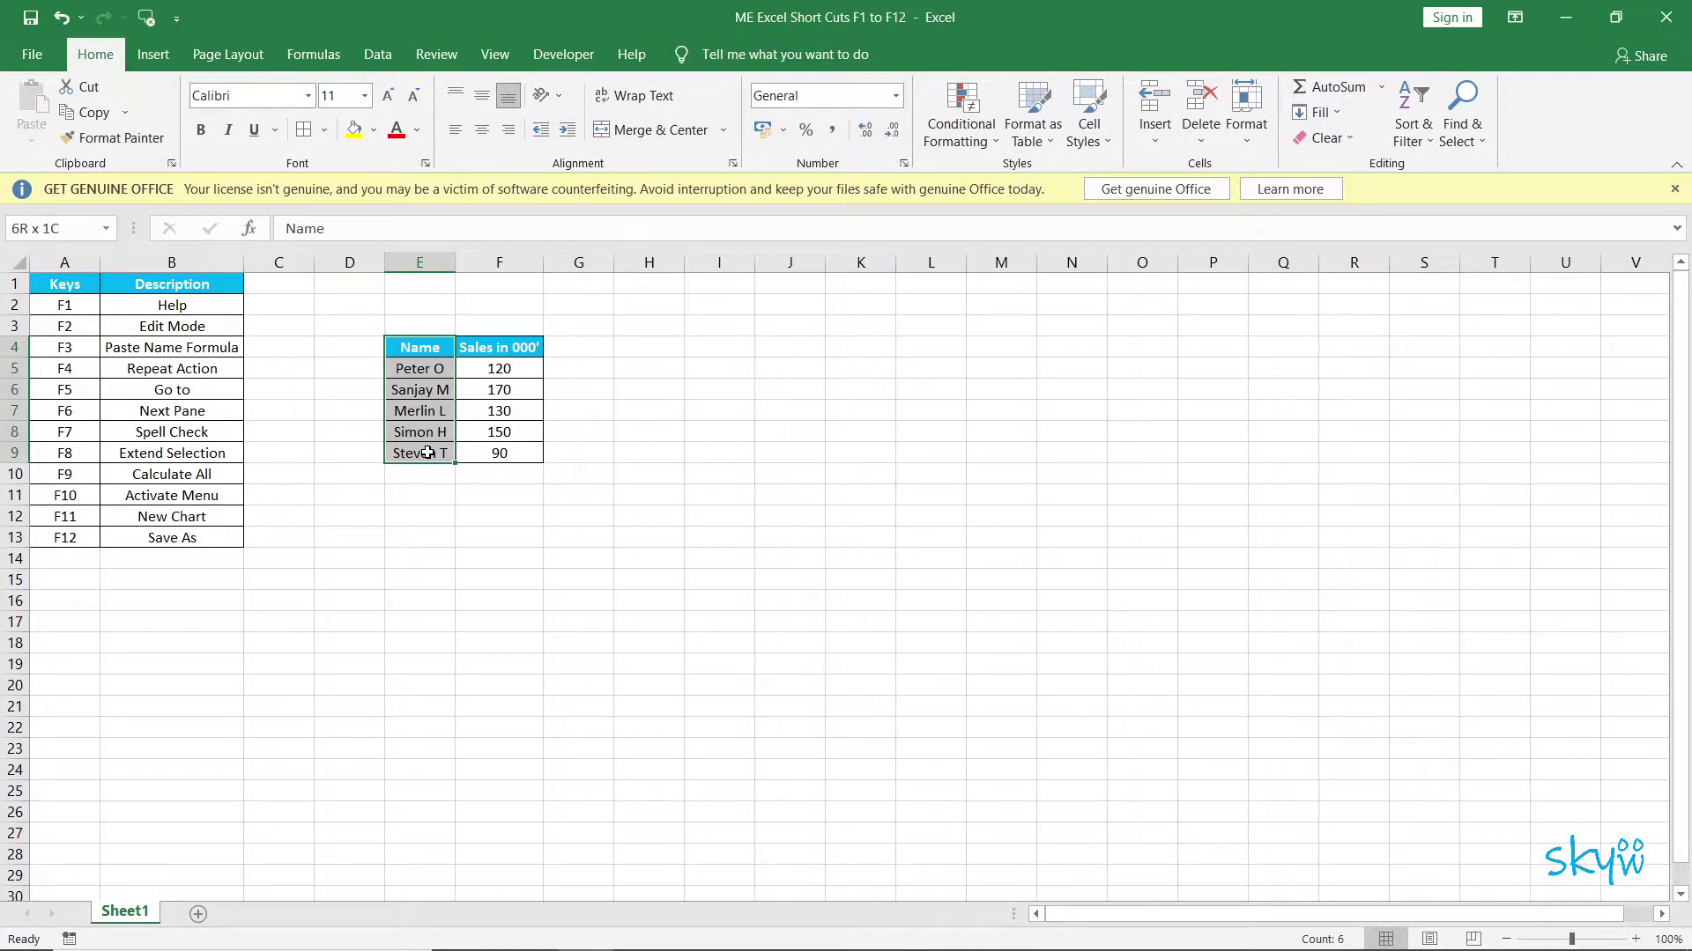
{"action": "left_click", "coordinate": [420, 390]}
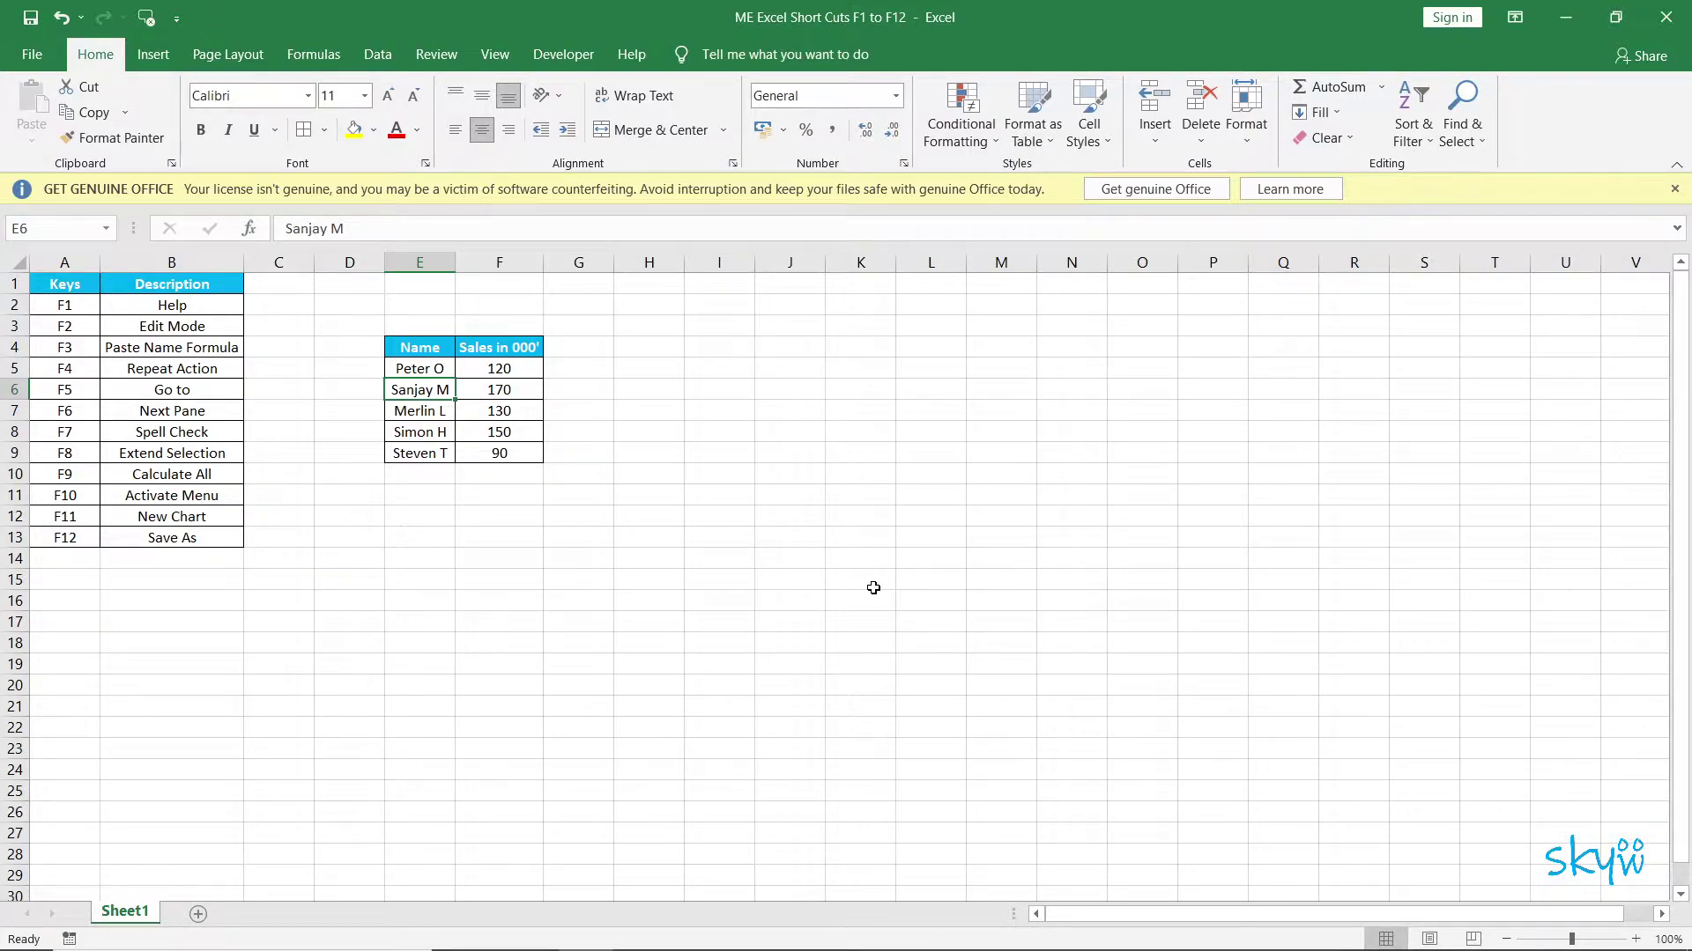
{"action": "type", "text": "L"}
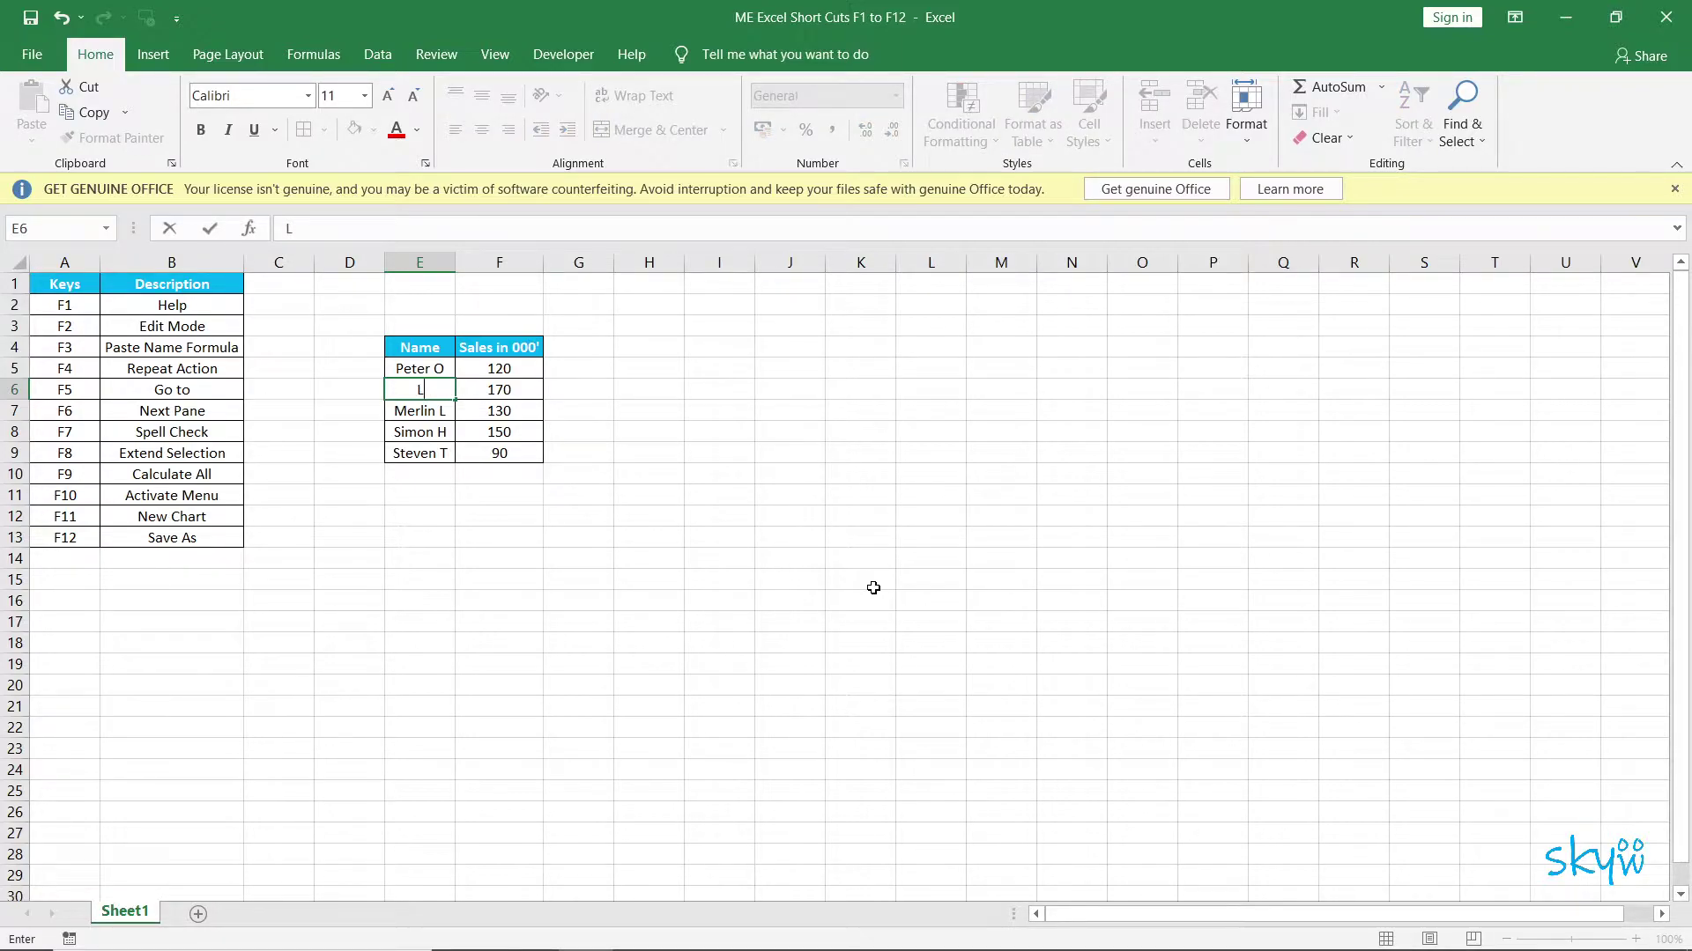
{"action": "key", "text": "ctrl+Return"}
{"action": "key", "text": "Escape"}
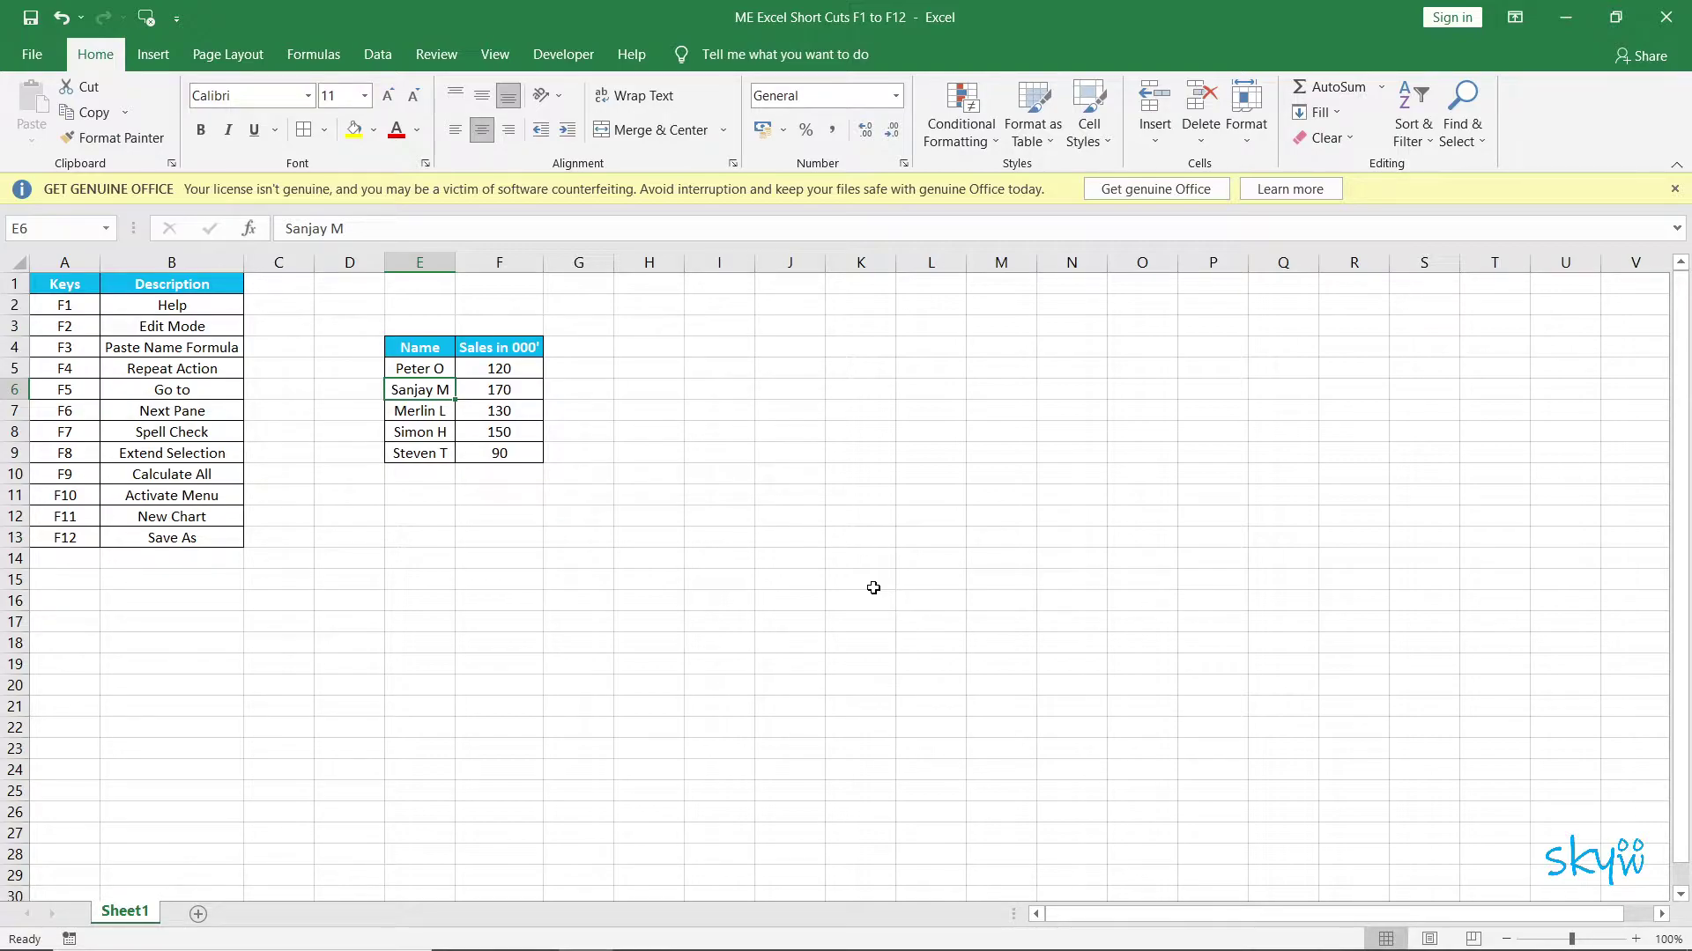
{"action": "key", "text": "F2"}
{"action": "key", "text": "BackSpace"}
{"action": "key", "text": "BackSpace"}
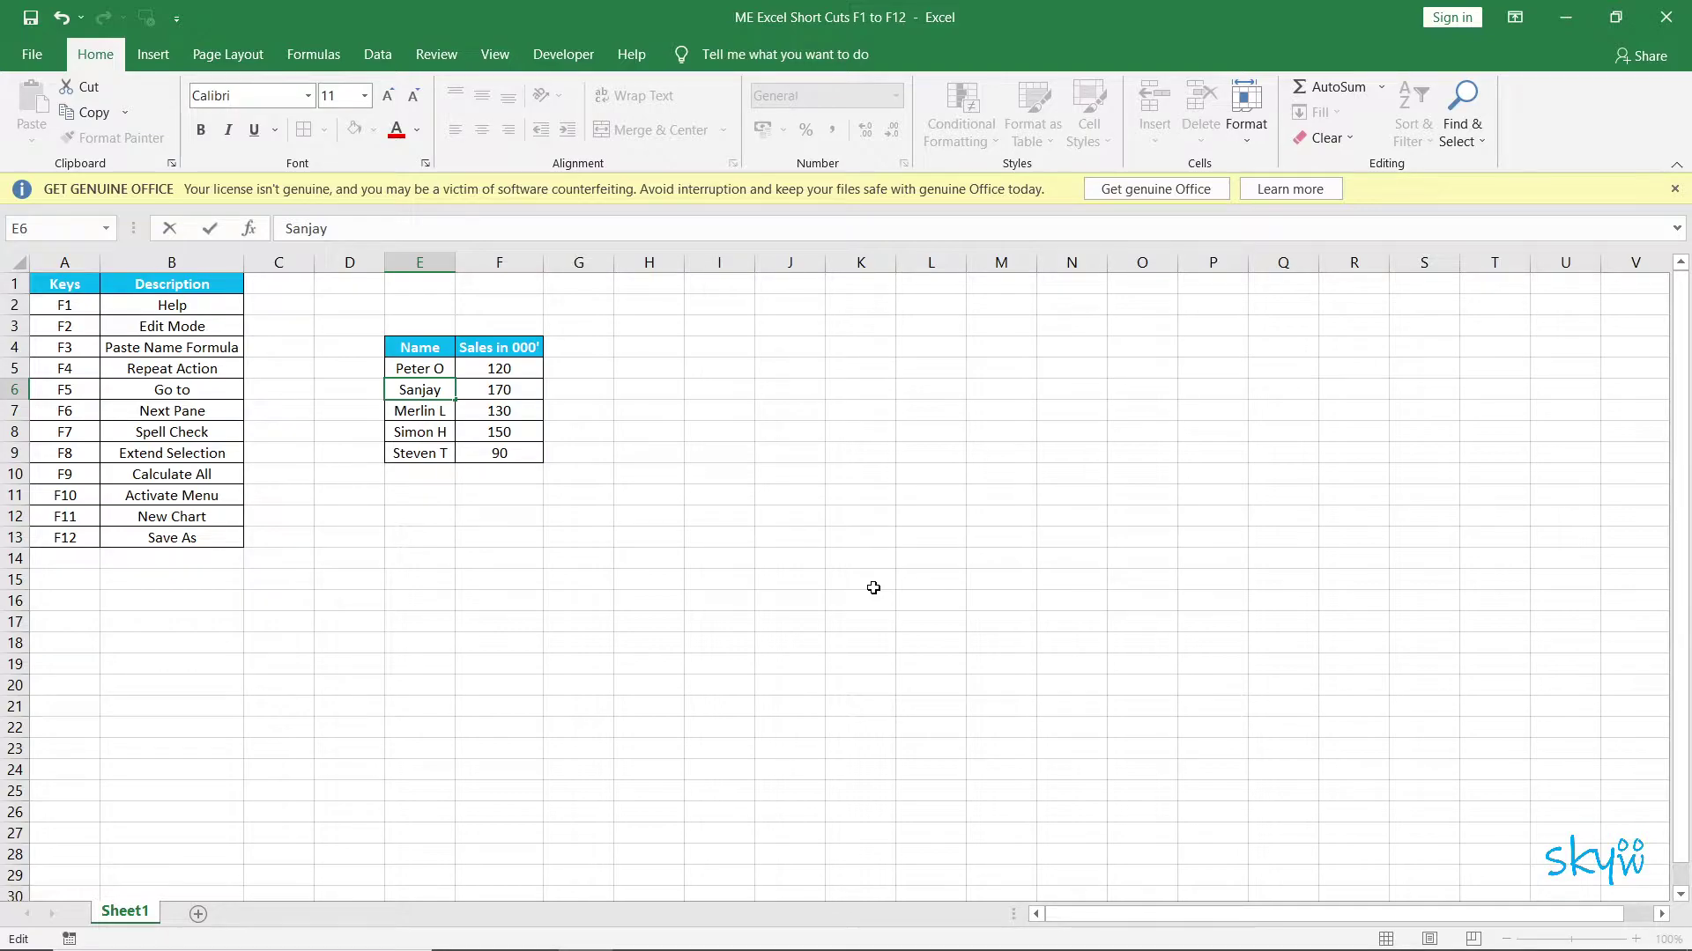
{"action": "type", "text": " L"}
- Name the salesperson range E5:E9 'name' via the Name Box
{"action": "left_click", "coordinate": [172, 347]}
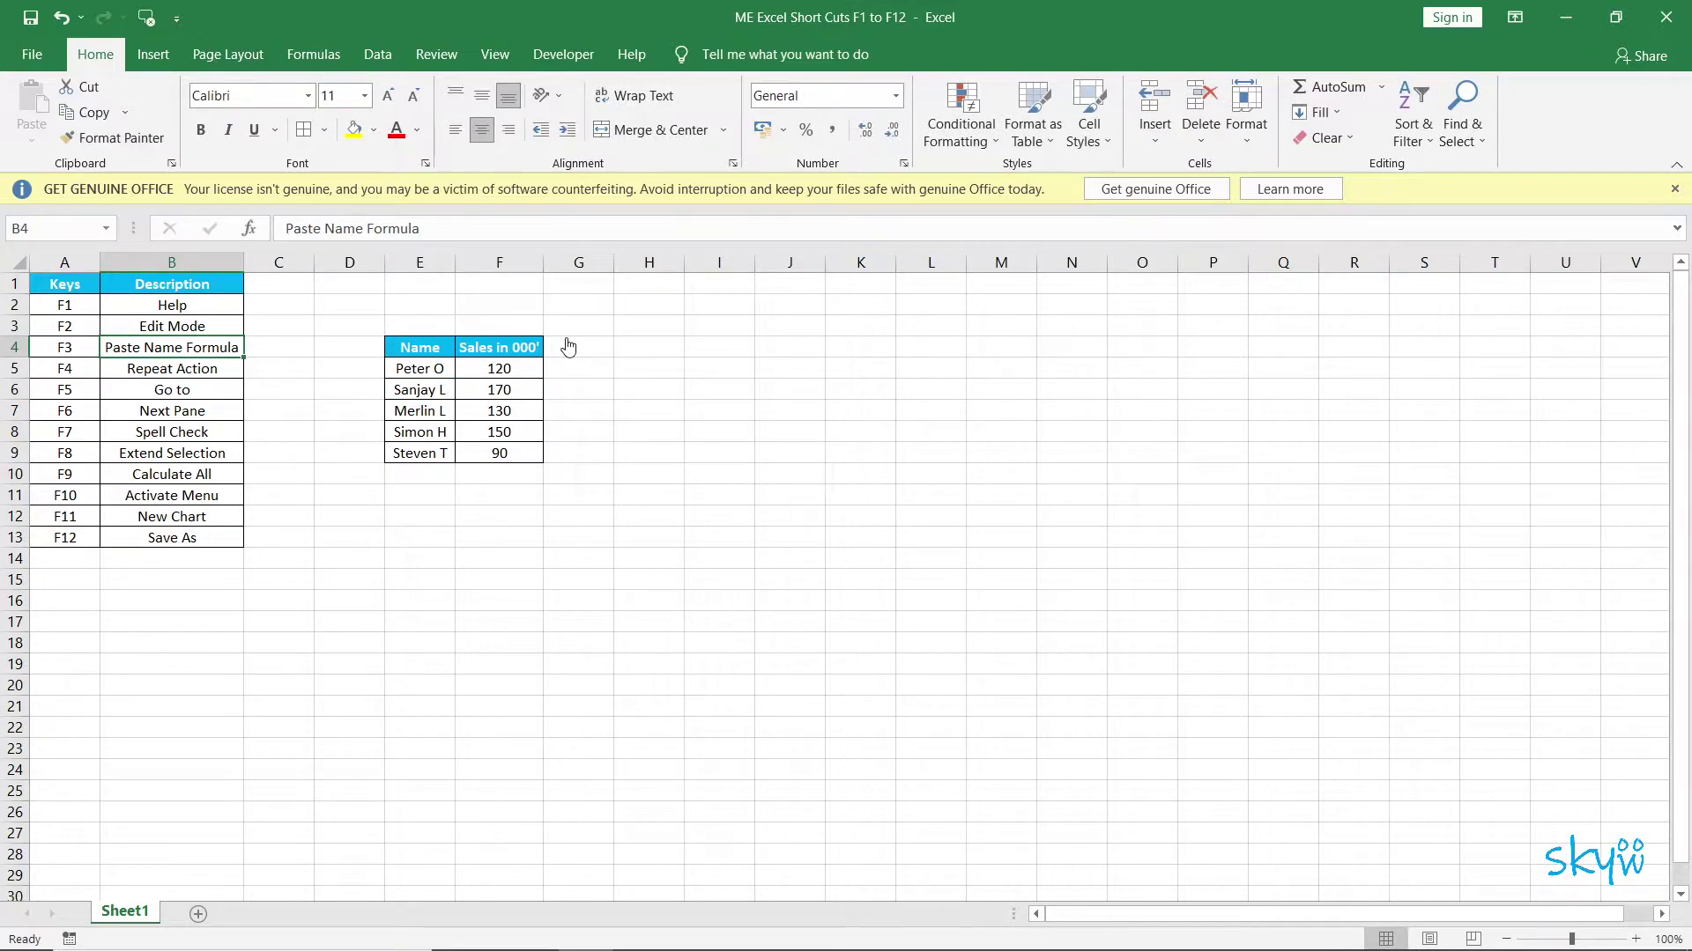
{"action": "left_click_drag", "start_coordinate": [420, 368], "coordinate": [419, 453]}
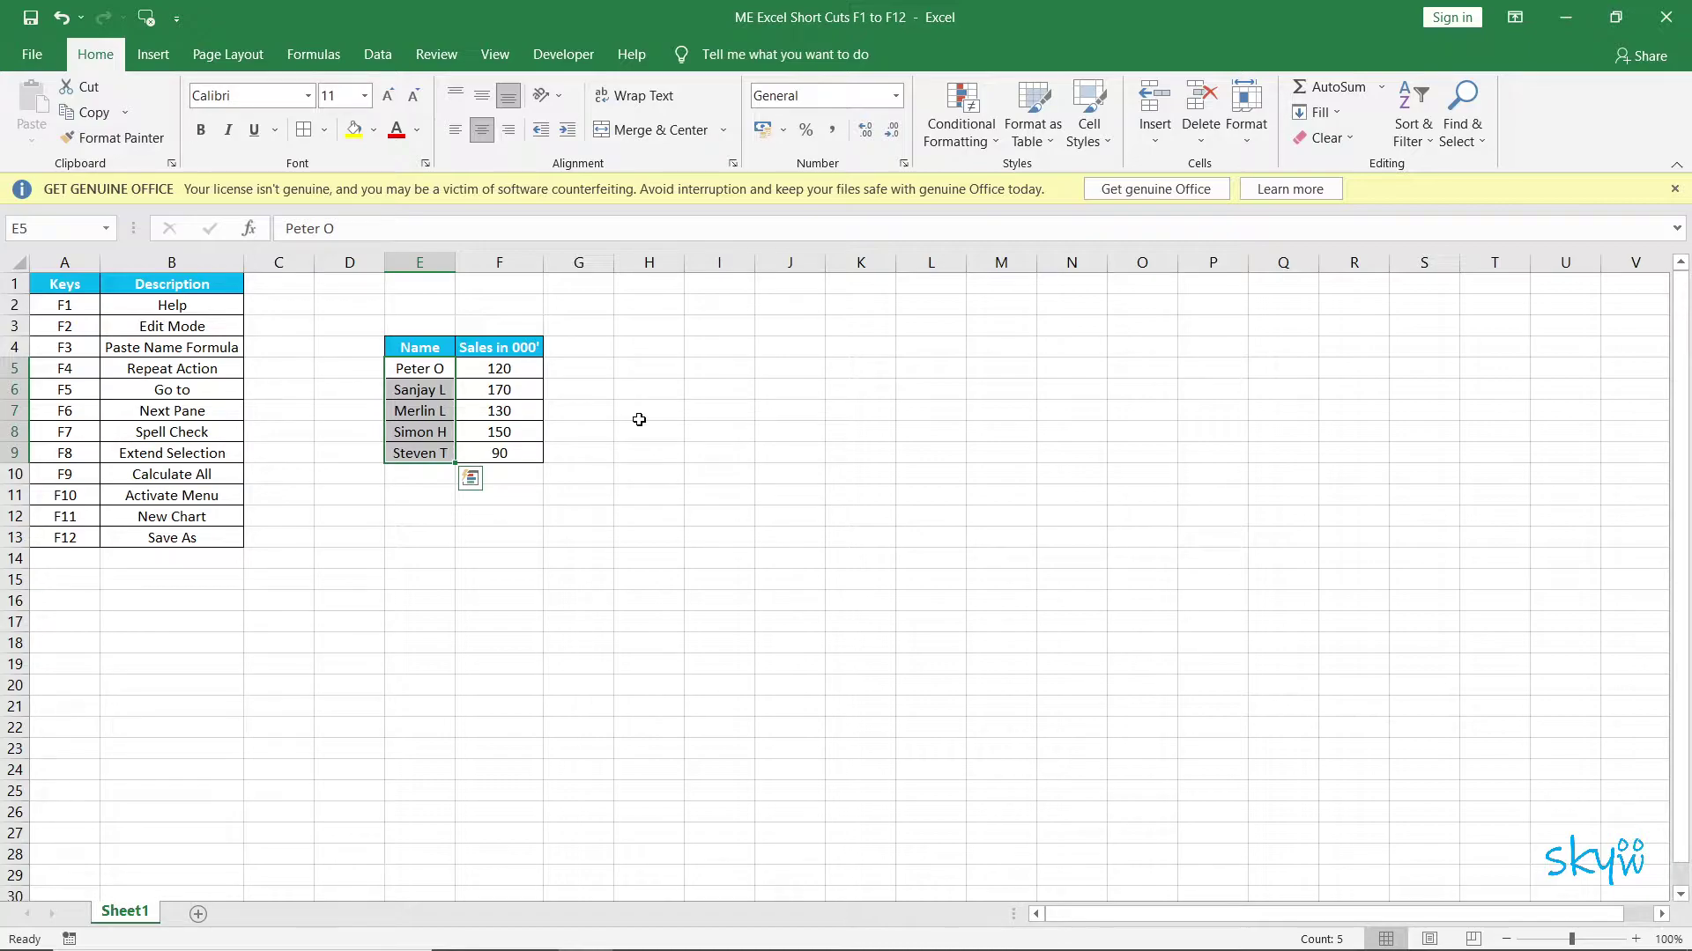
{"action": "left_click", "coordinate": [77, 228]}
{"action": "type", "text": "name"}
{"action": "key", "text": "Return"}
{"action": "left_click", "coordinate": [419, 368]}
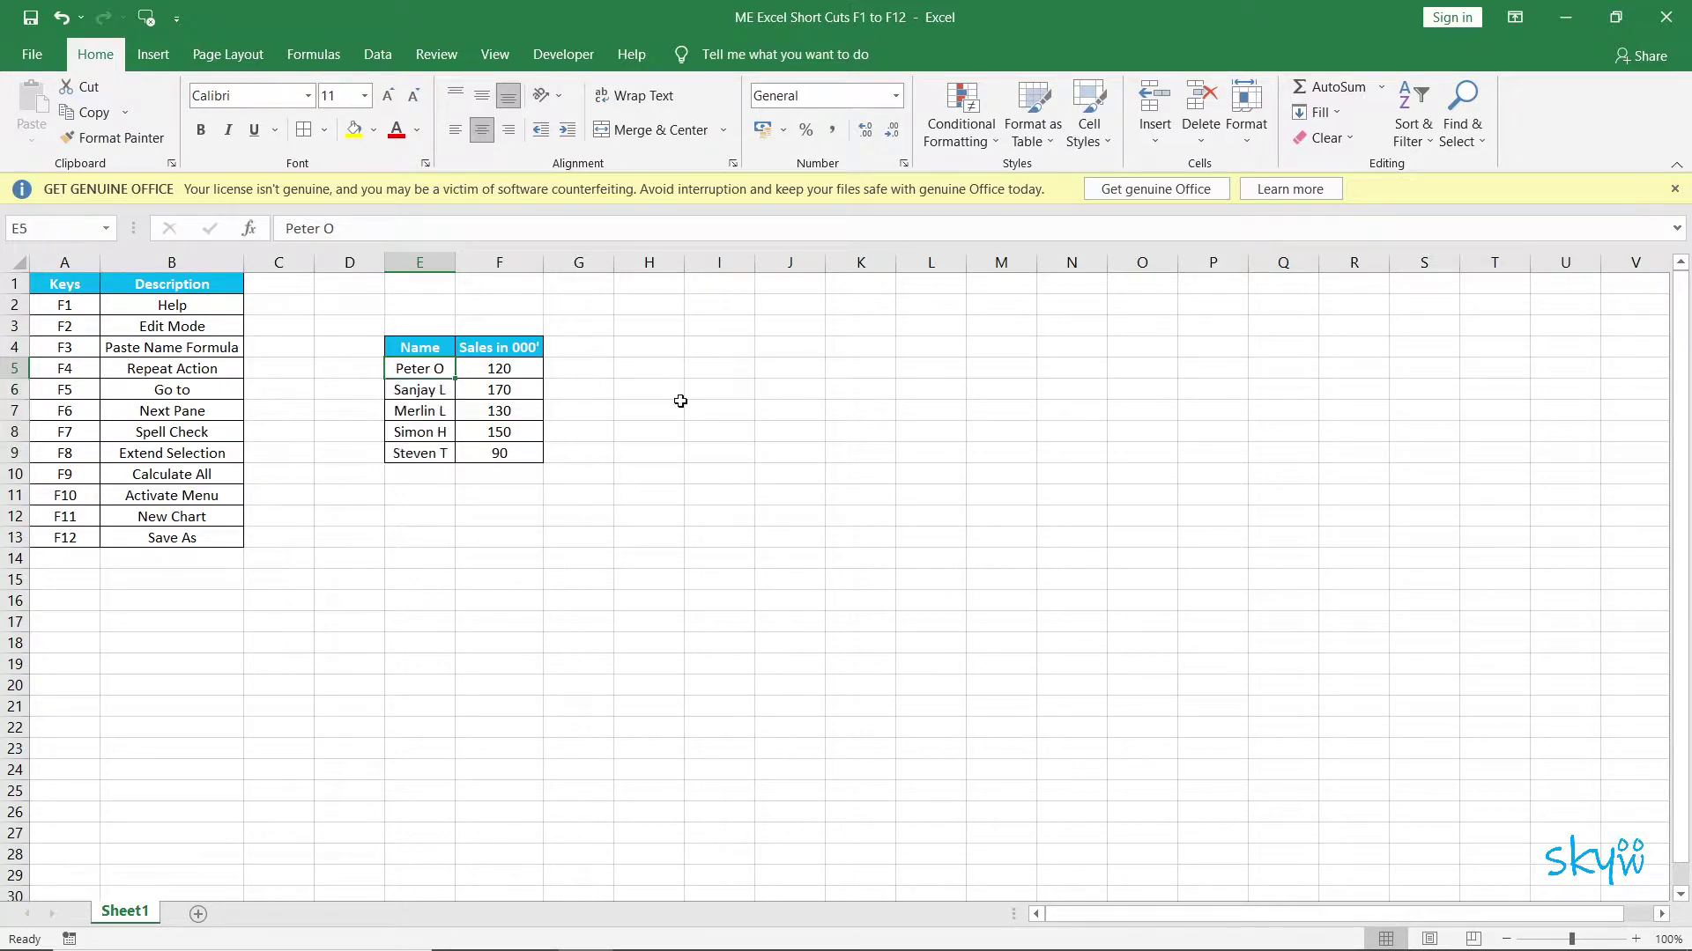
- Go to the 'name' range with F5, then move to cell H5
{"action": "key", "text": "Down"}
{"action": "key", "text": "Down"}
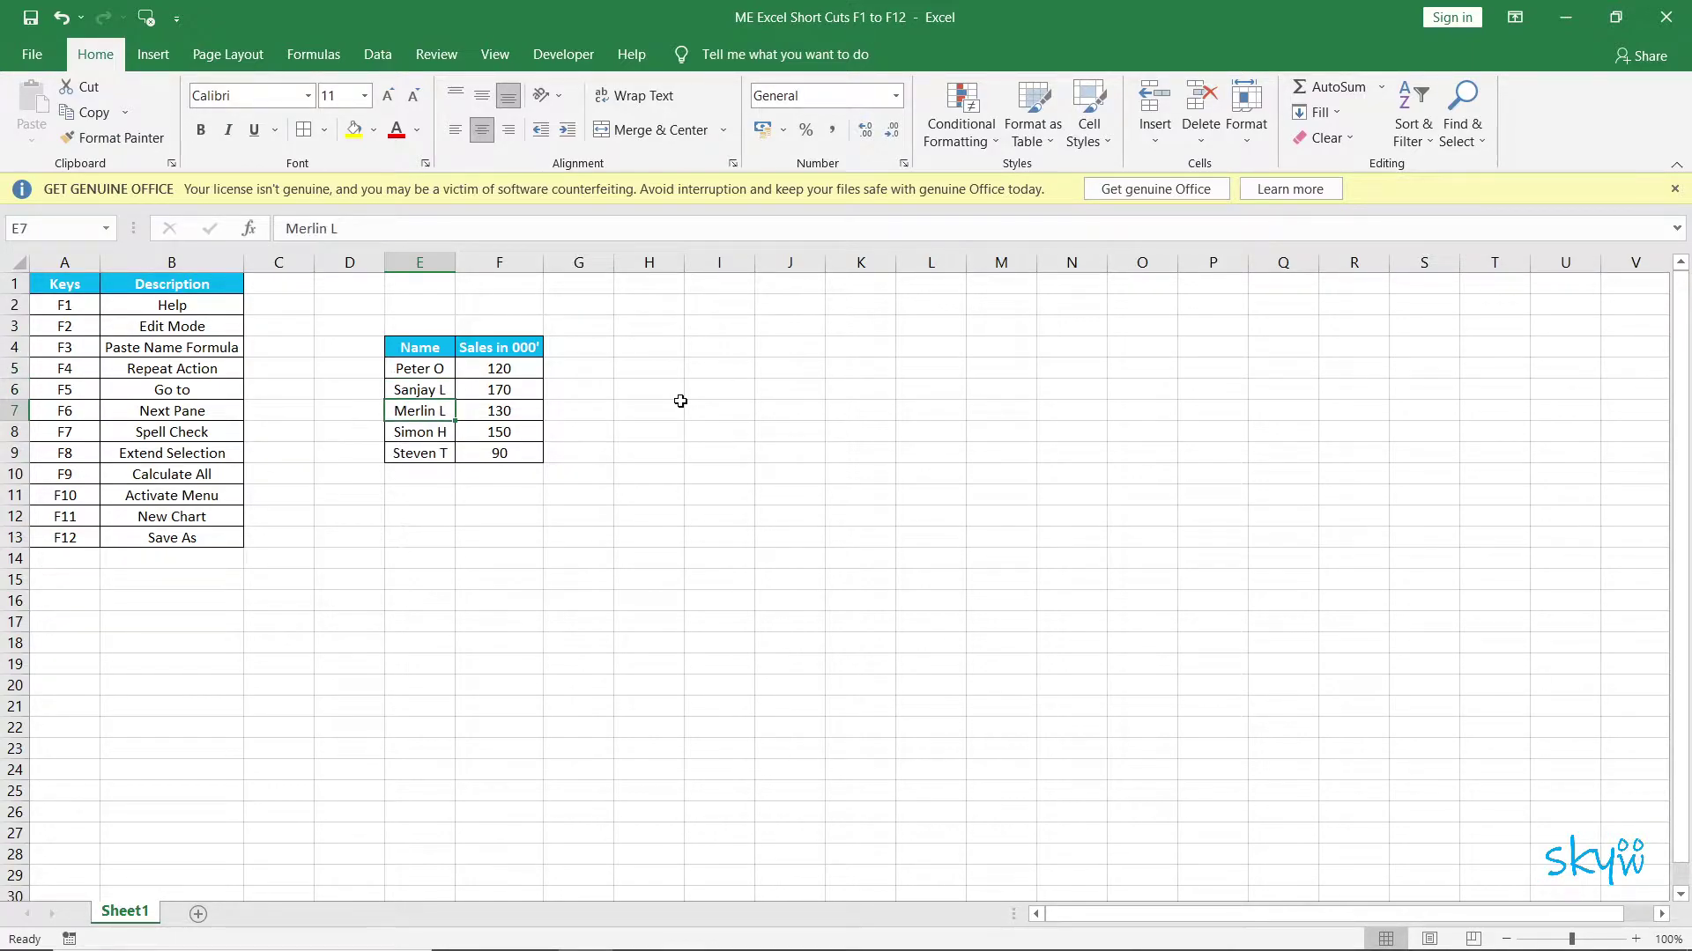
{"action": "key", "text": "F5"}
{"action": "key", "text": "Return"}
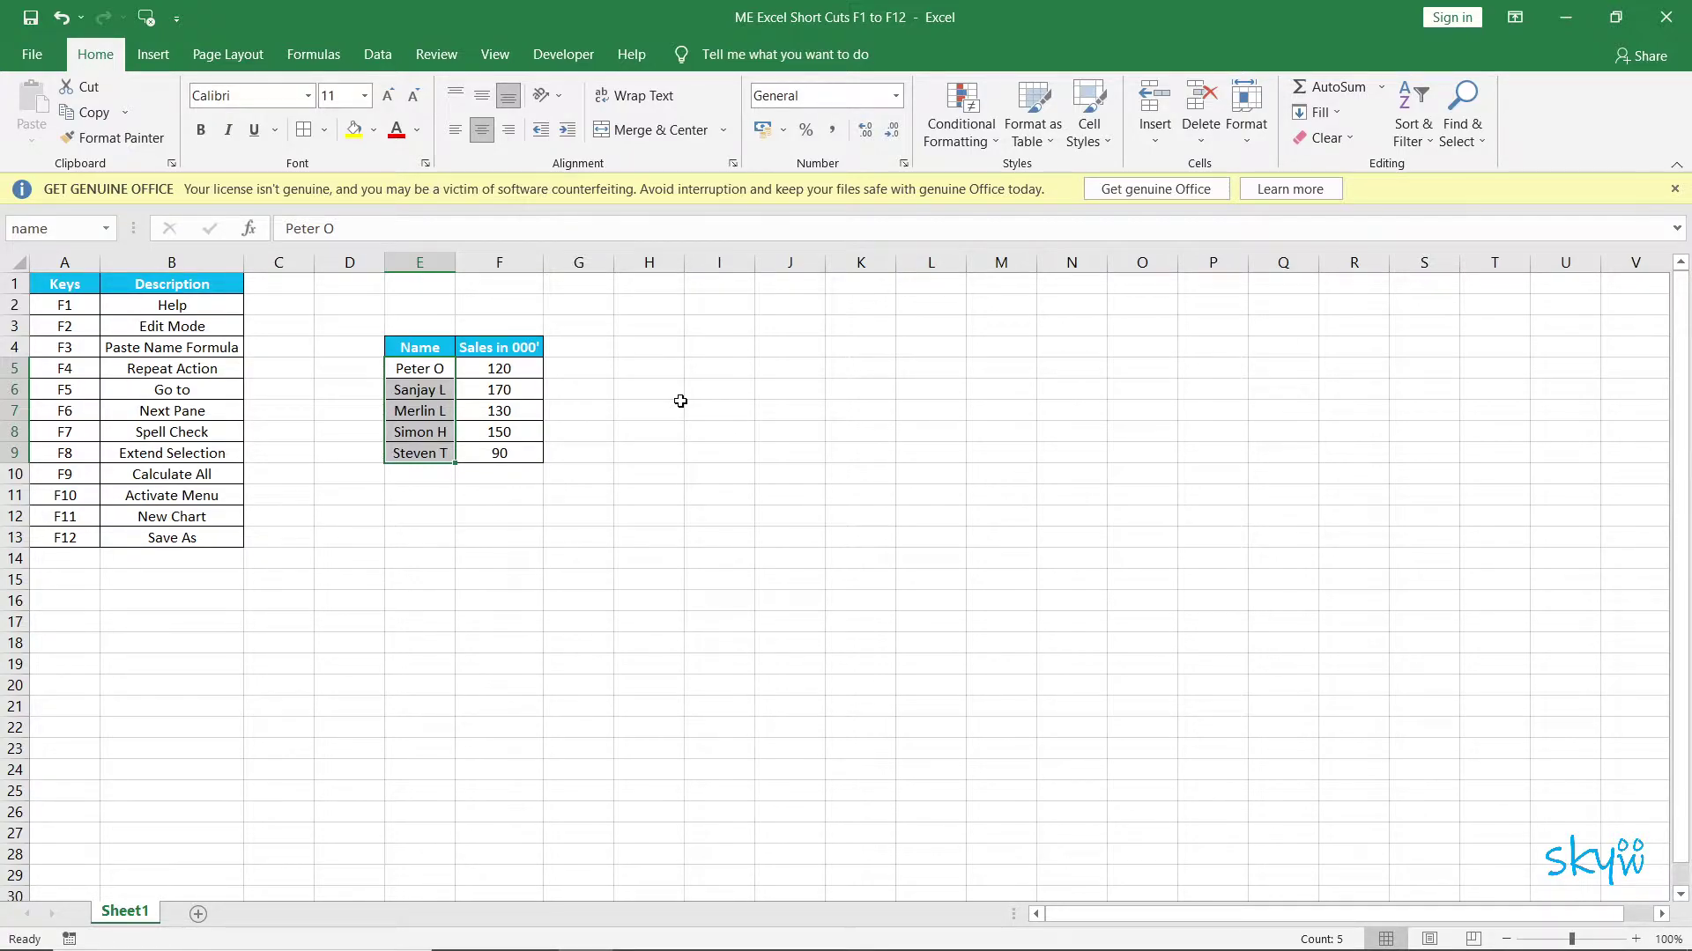
{"action": "key", "text": "Right"}
{"action": "key", "text": "Right"}
{"action": "key", "text": "Right"}
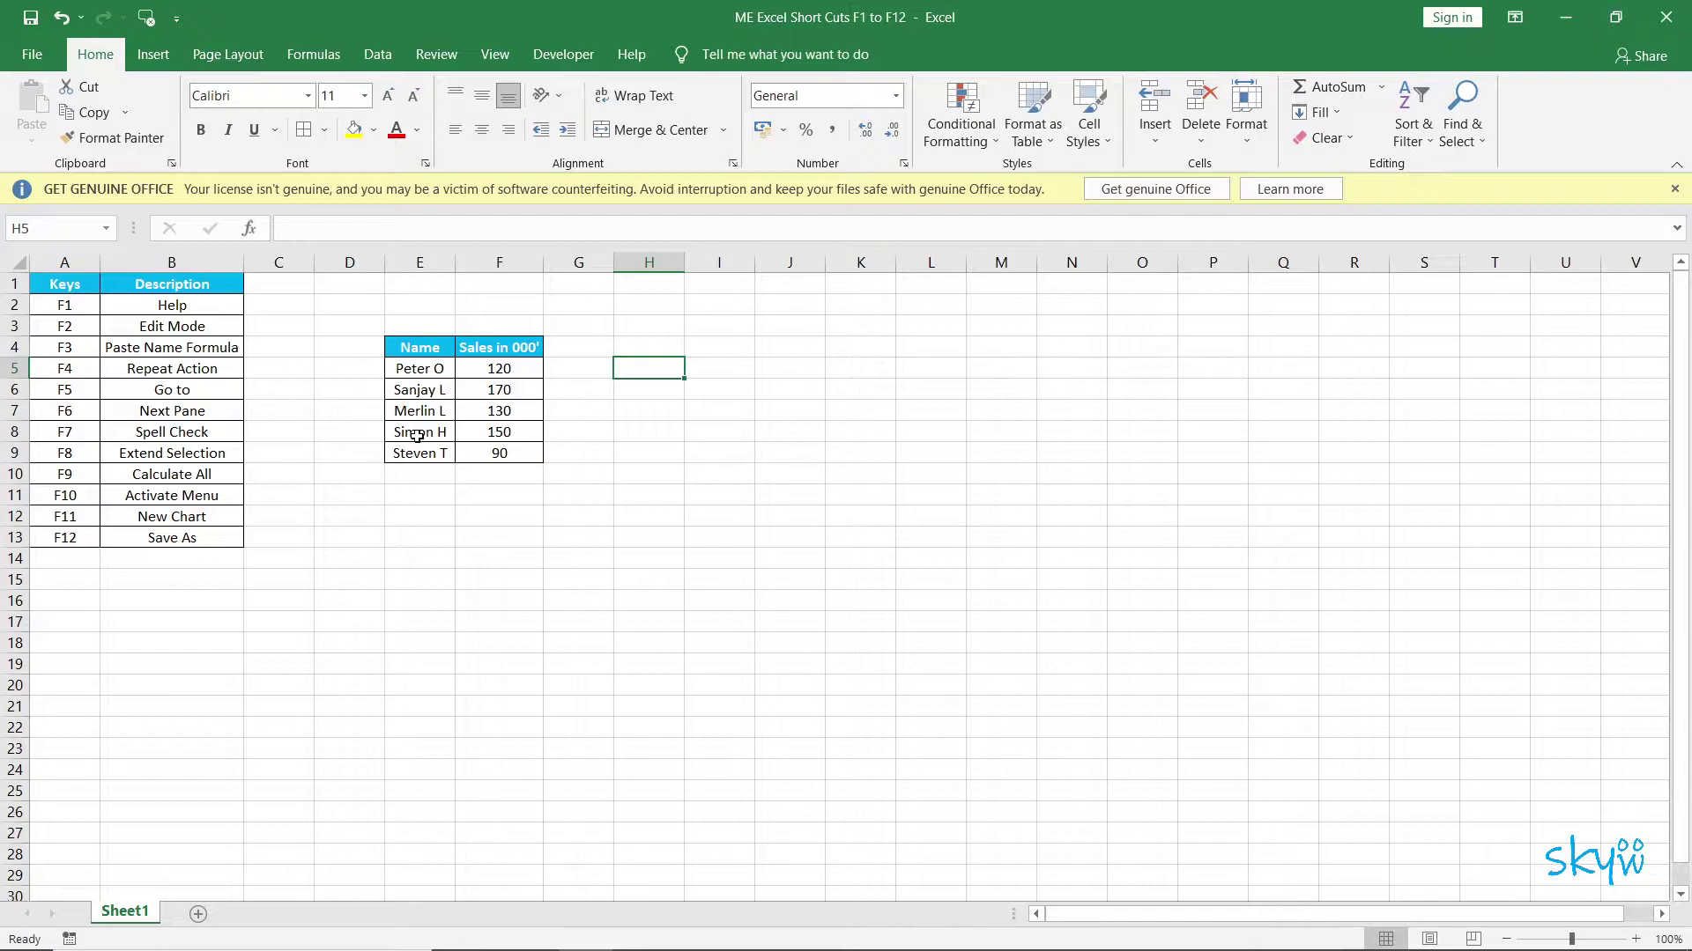
{"action": "key", "text": "F3"}
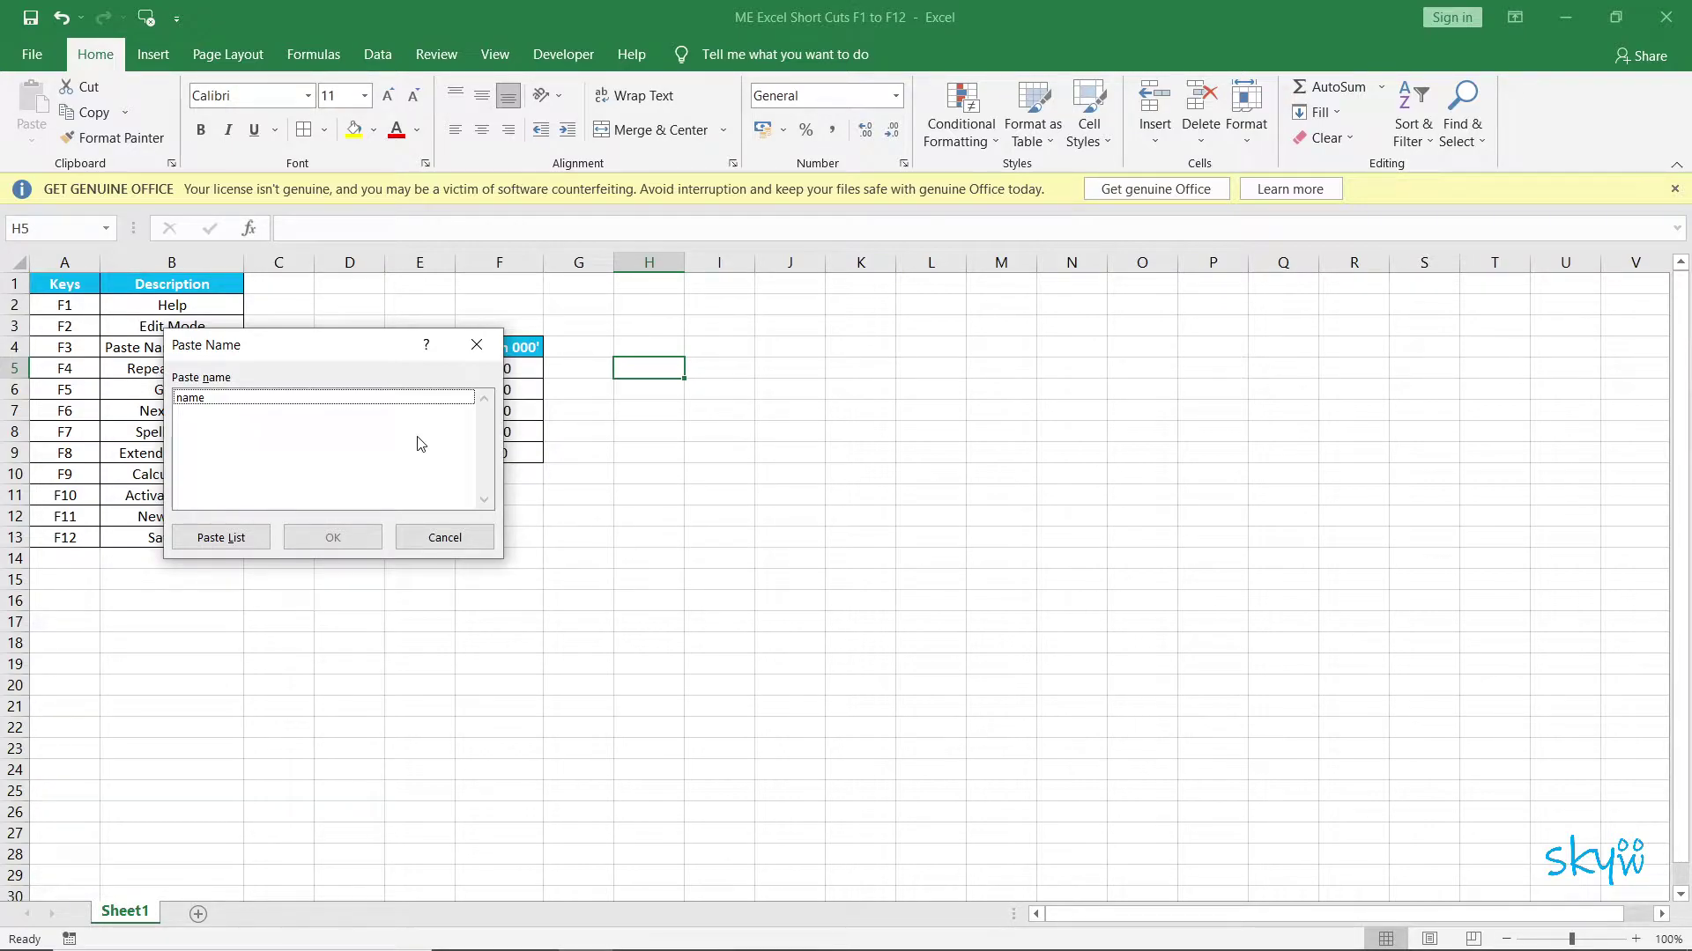
{"action": "key", "text": "Return"}
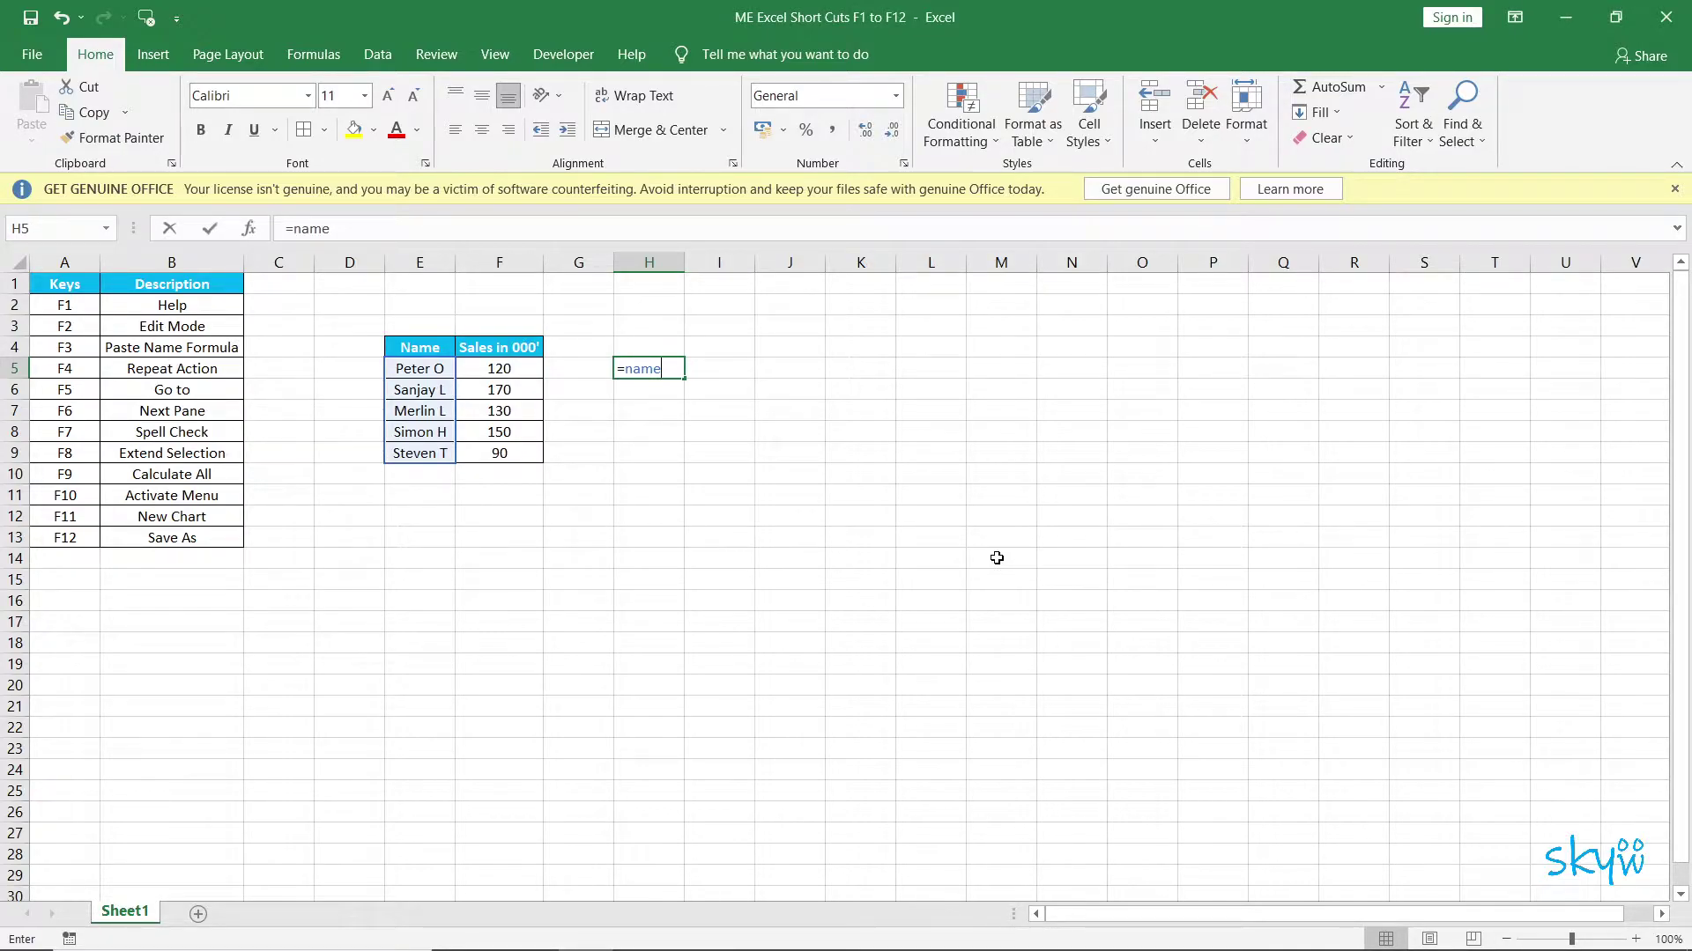
{"action": "key", "text": "Return"}
{"action": "key", "text": "Right"}
{"action": "key", "text": "Right"}
{"action": "key", "text": "Right"}
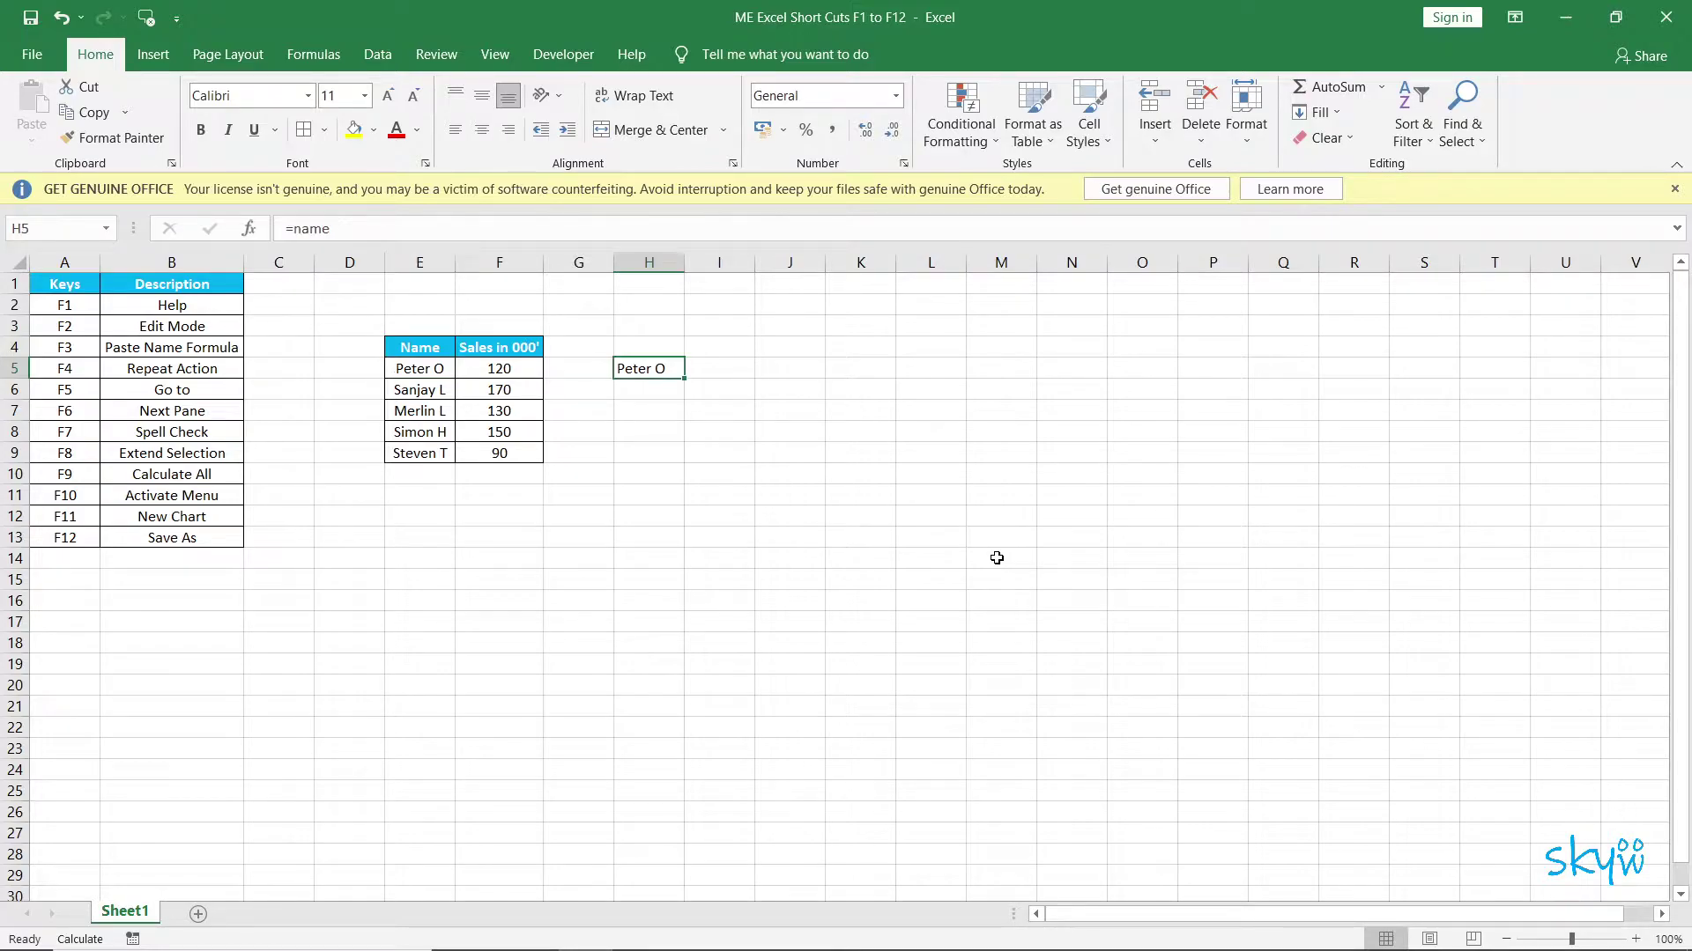
{"action": "key", "text": "Down"}
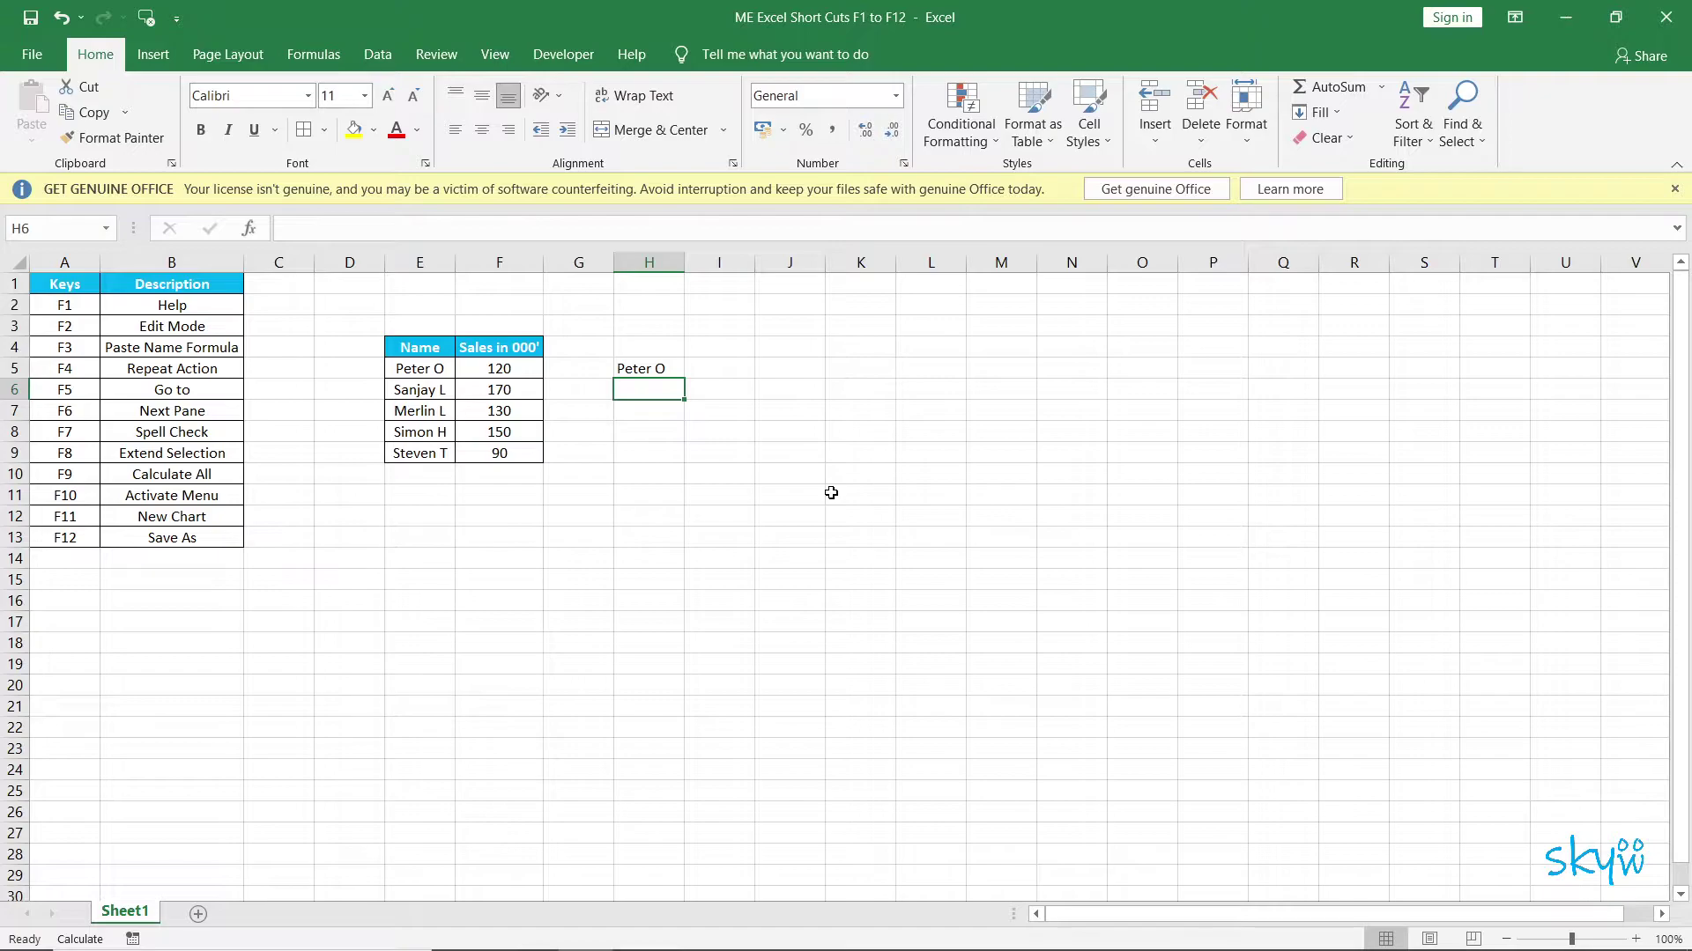
{"action": "key", "text": "F4"}
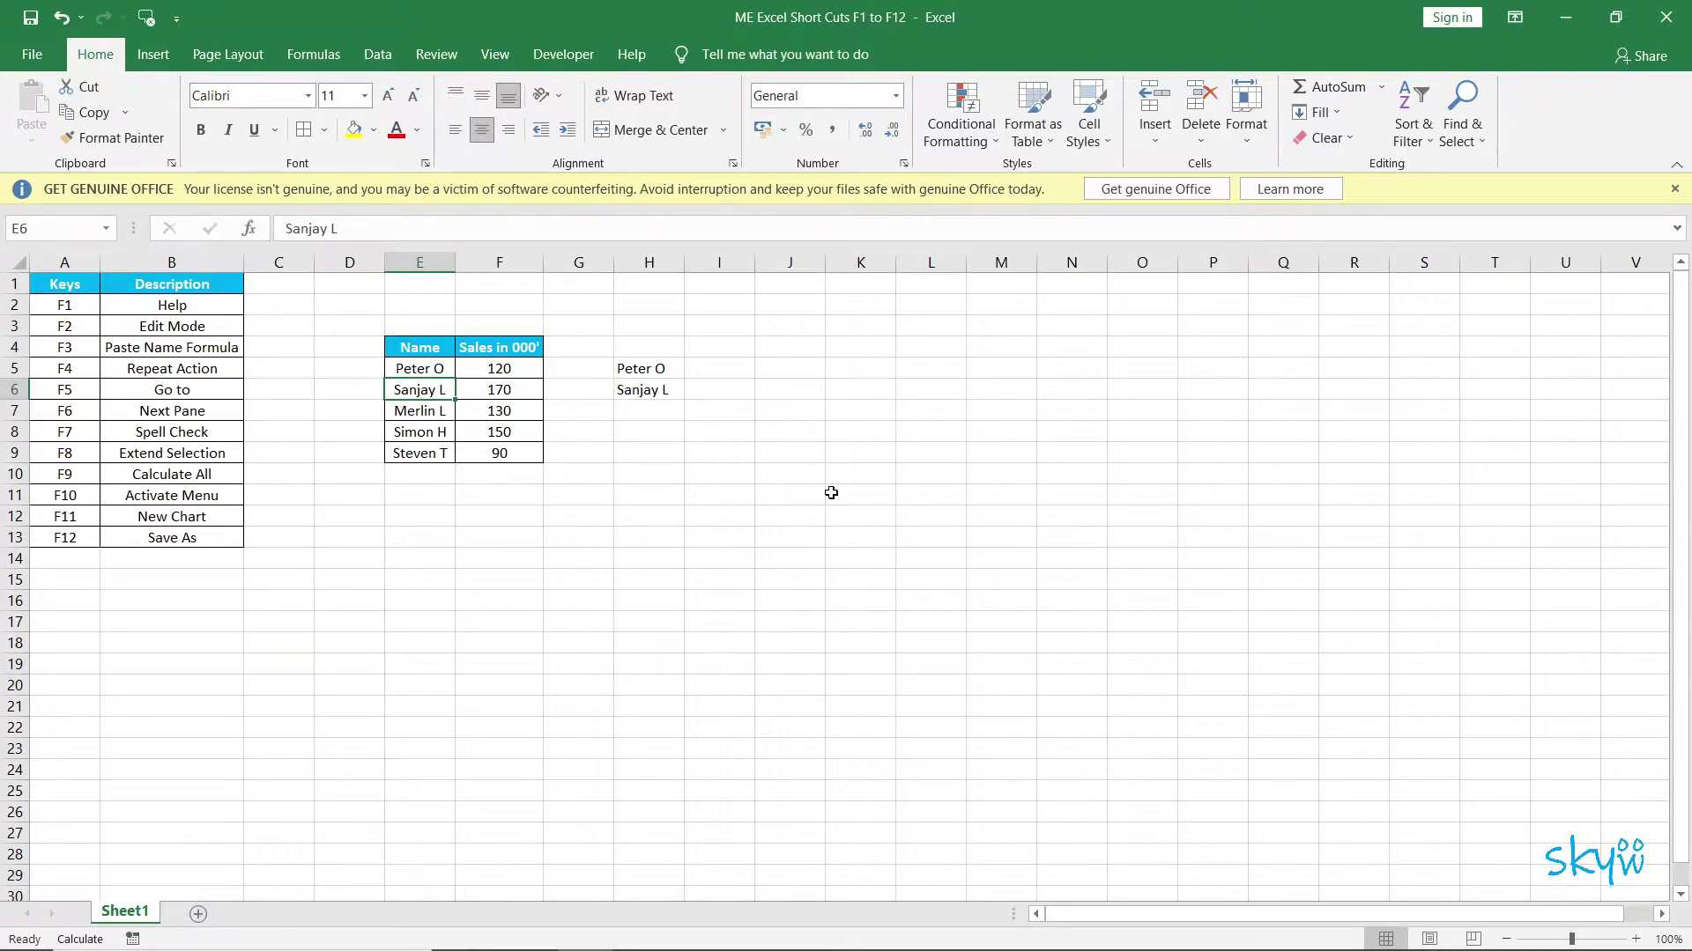
{"action": "key", "text": "shift+Right"}
{"action": "key", "text": "shift+Right"}
{"action": "key", "text": "shift+Right"}
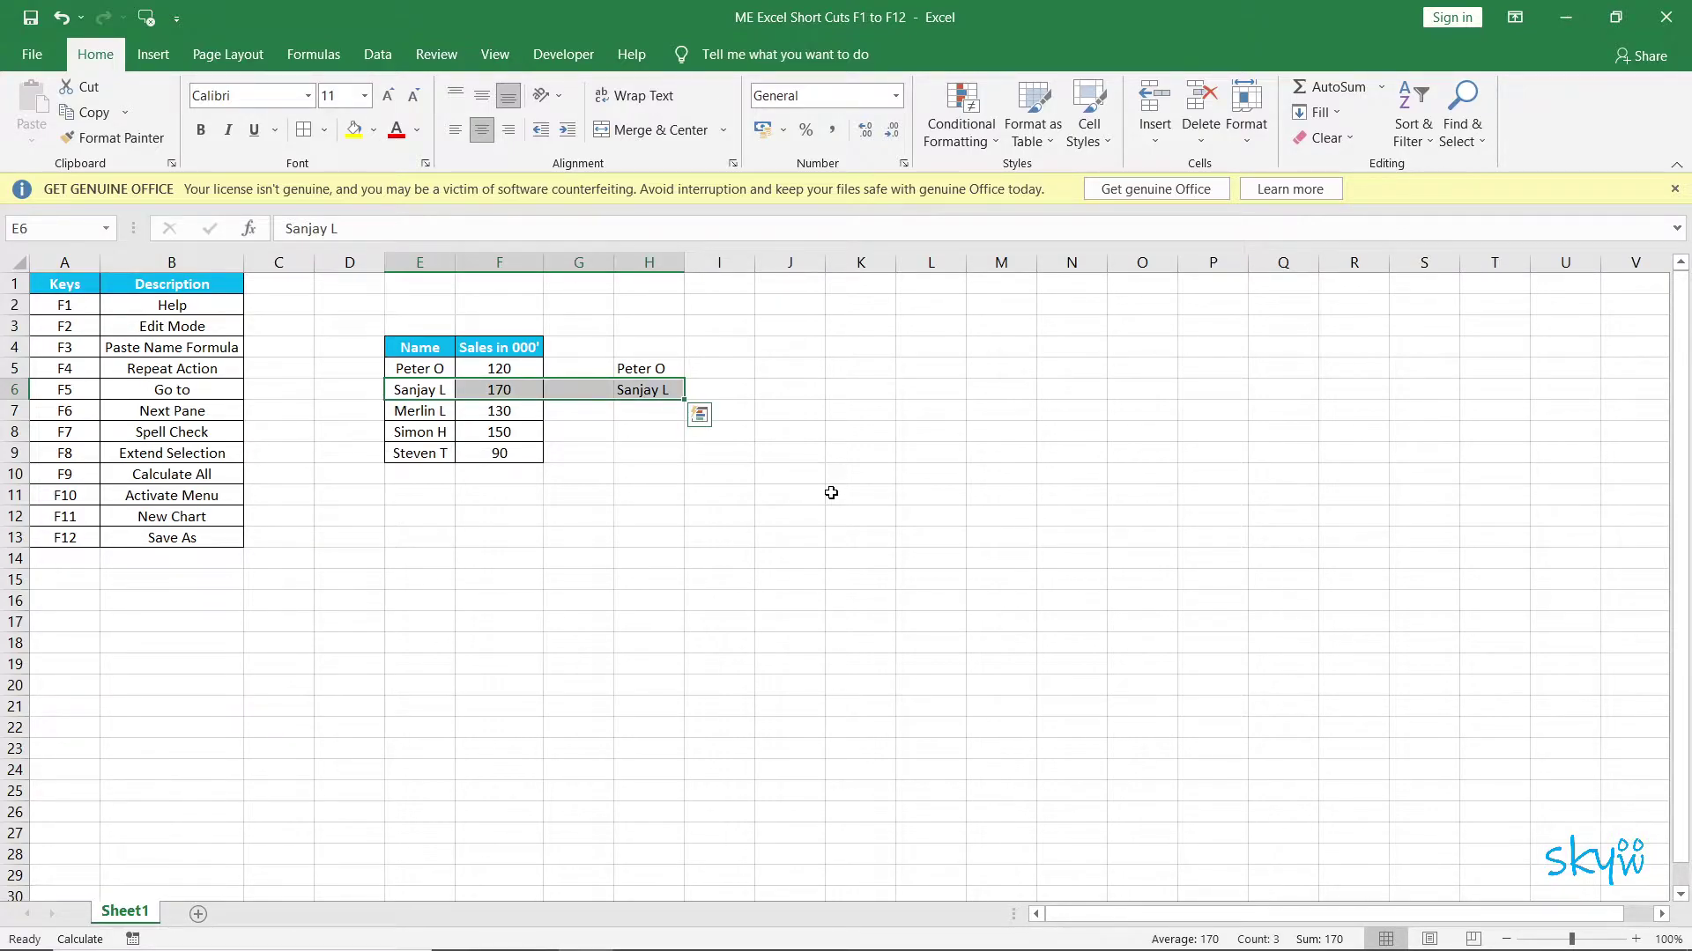
{"action": "key", "text": "Right"}
{"action": "key", "text": "Right"}
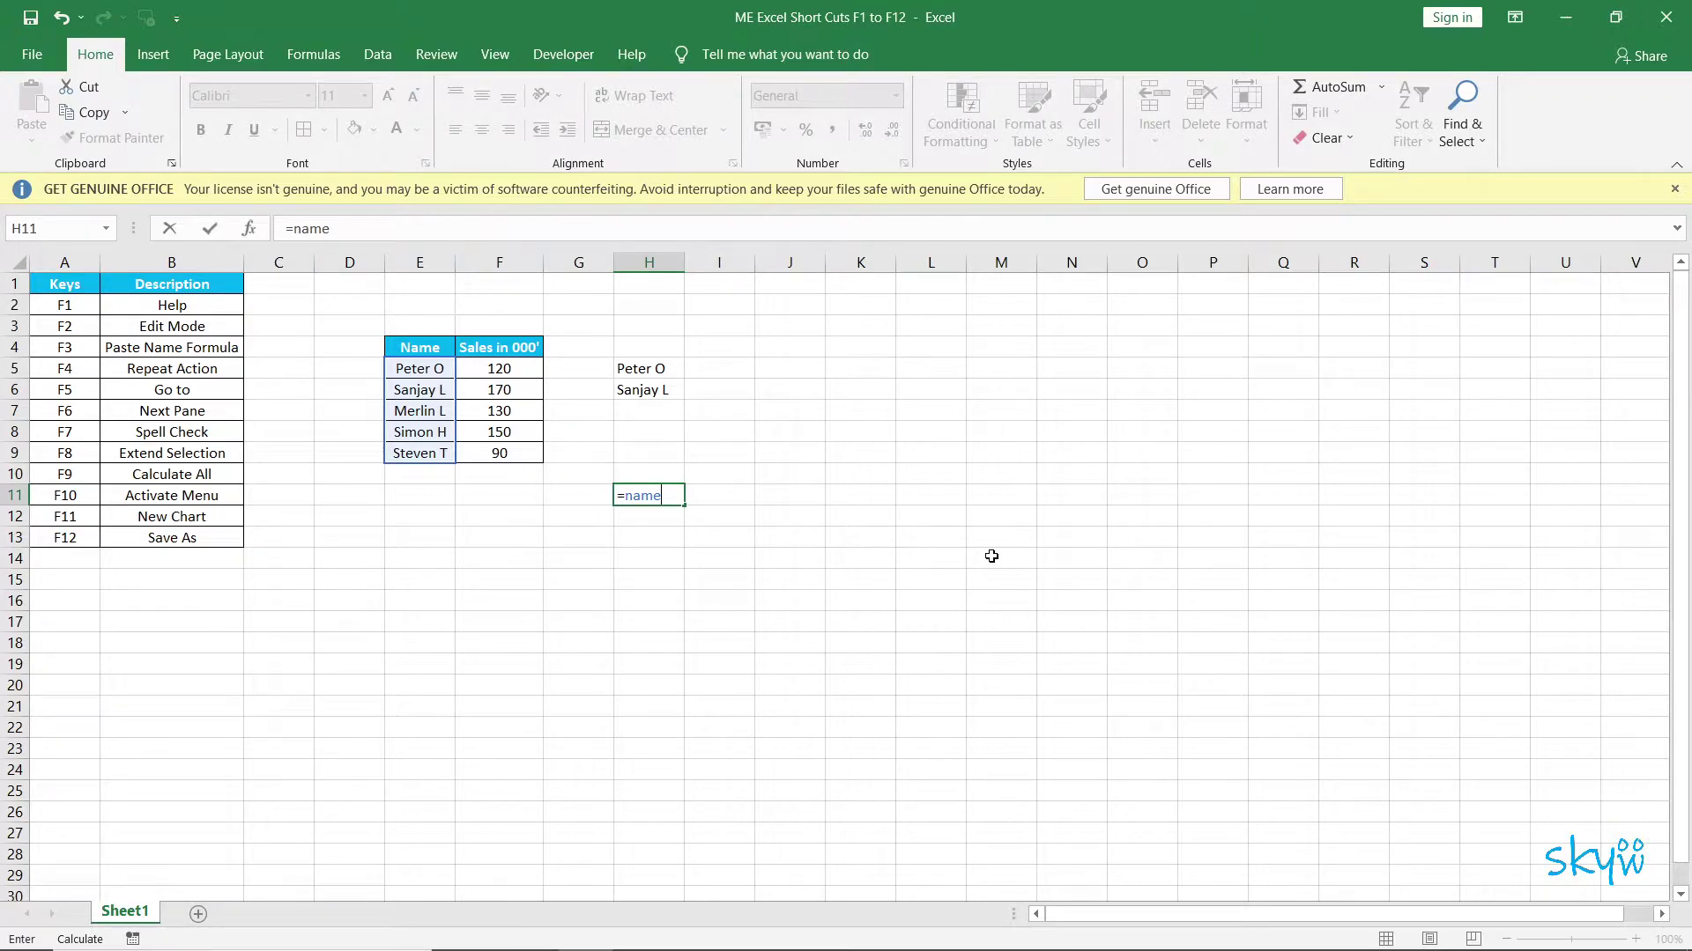
- Commit =name in H11, see it return #VALUE!, and undo it
{"action": "key", "text": "Left"}
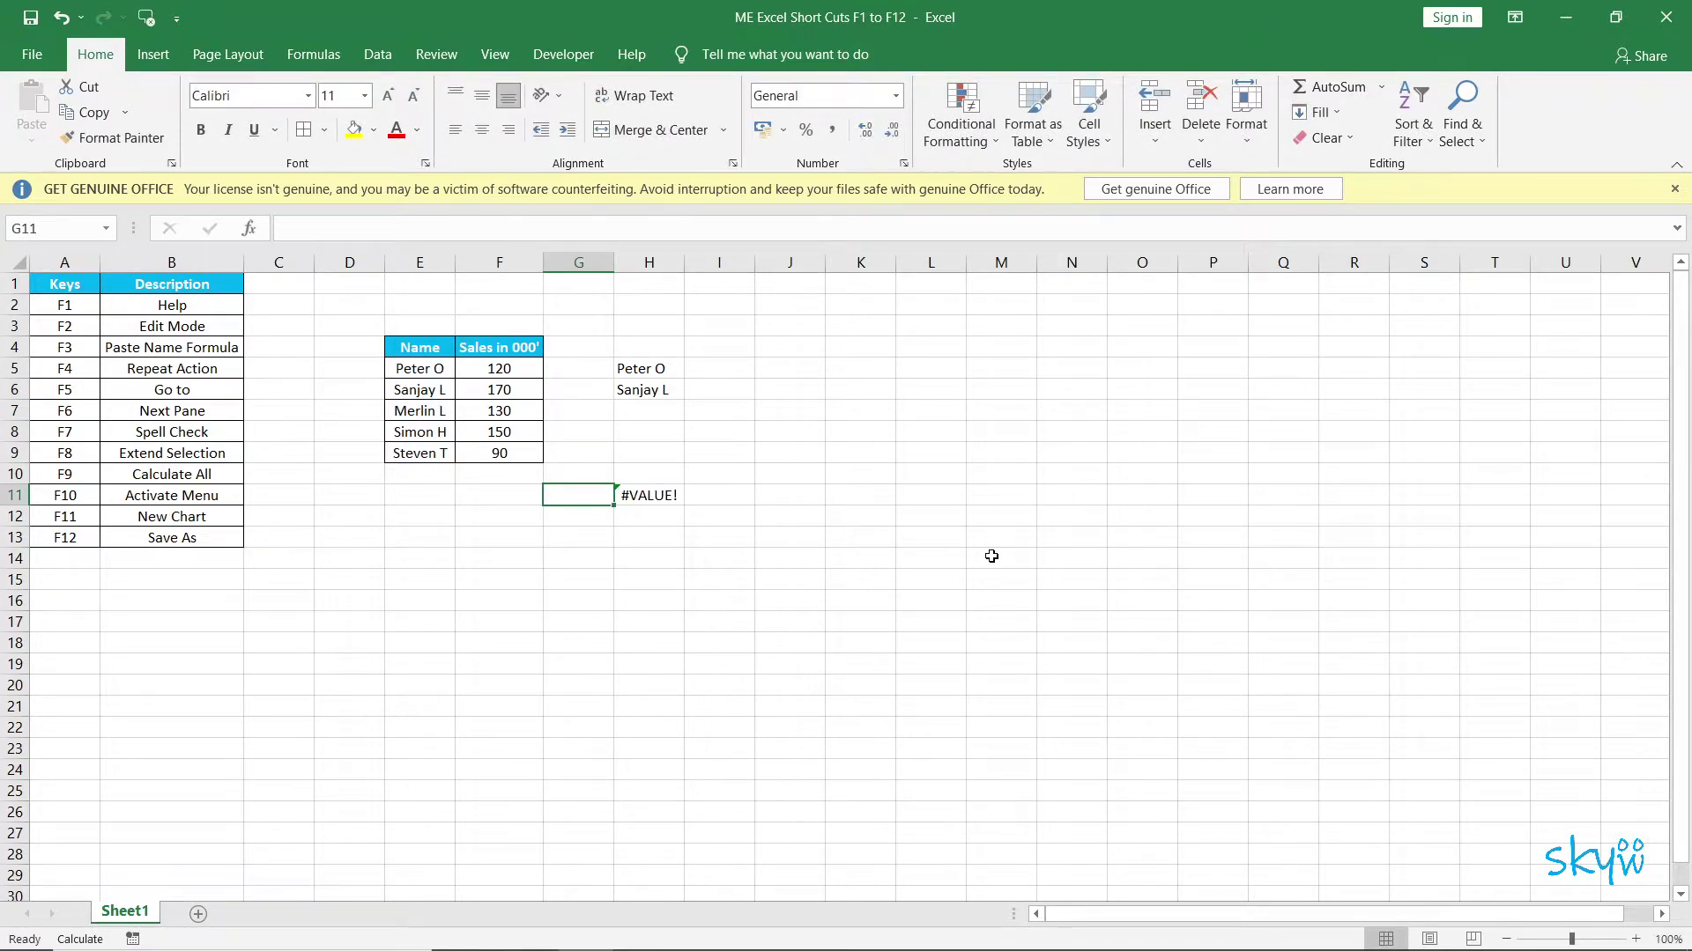
{"action": "key", "text": "Left"}
{"action": "key", "text": "Left"}
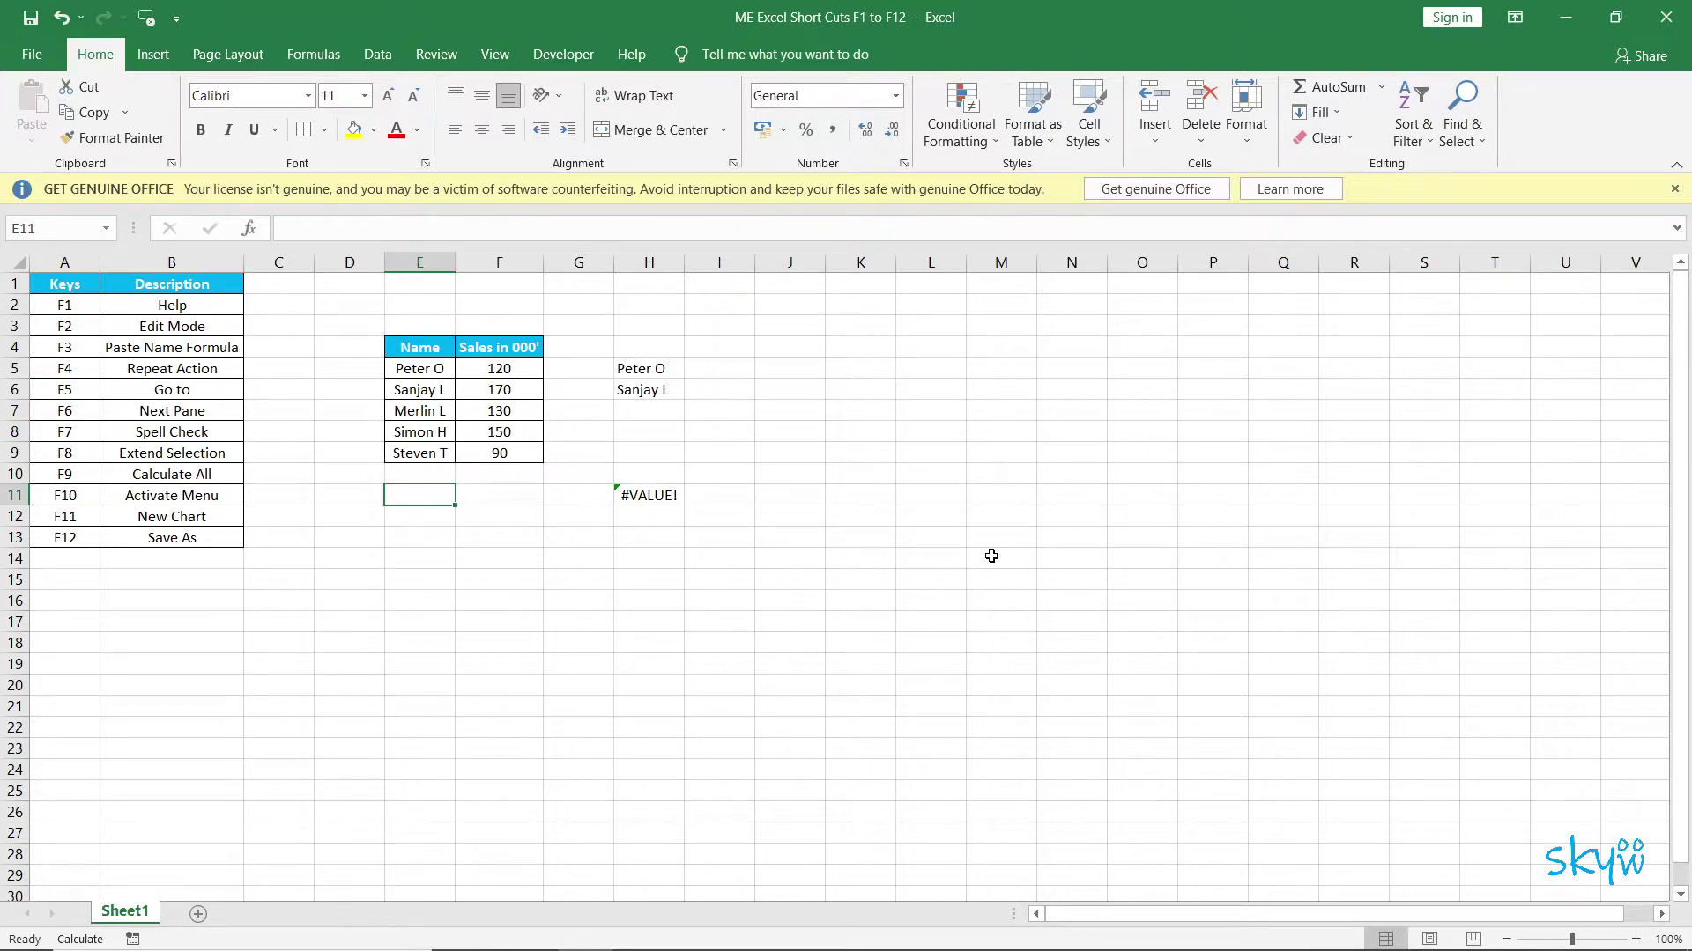
{"action": "key", "text": "ctrl+z"}
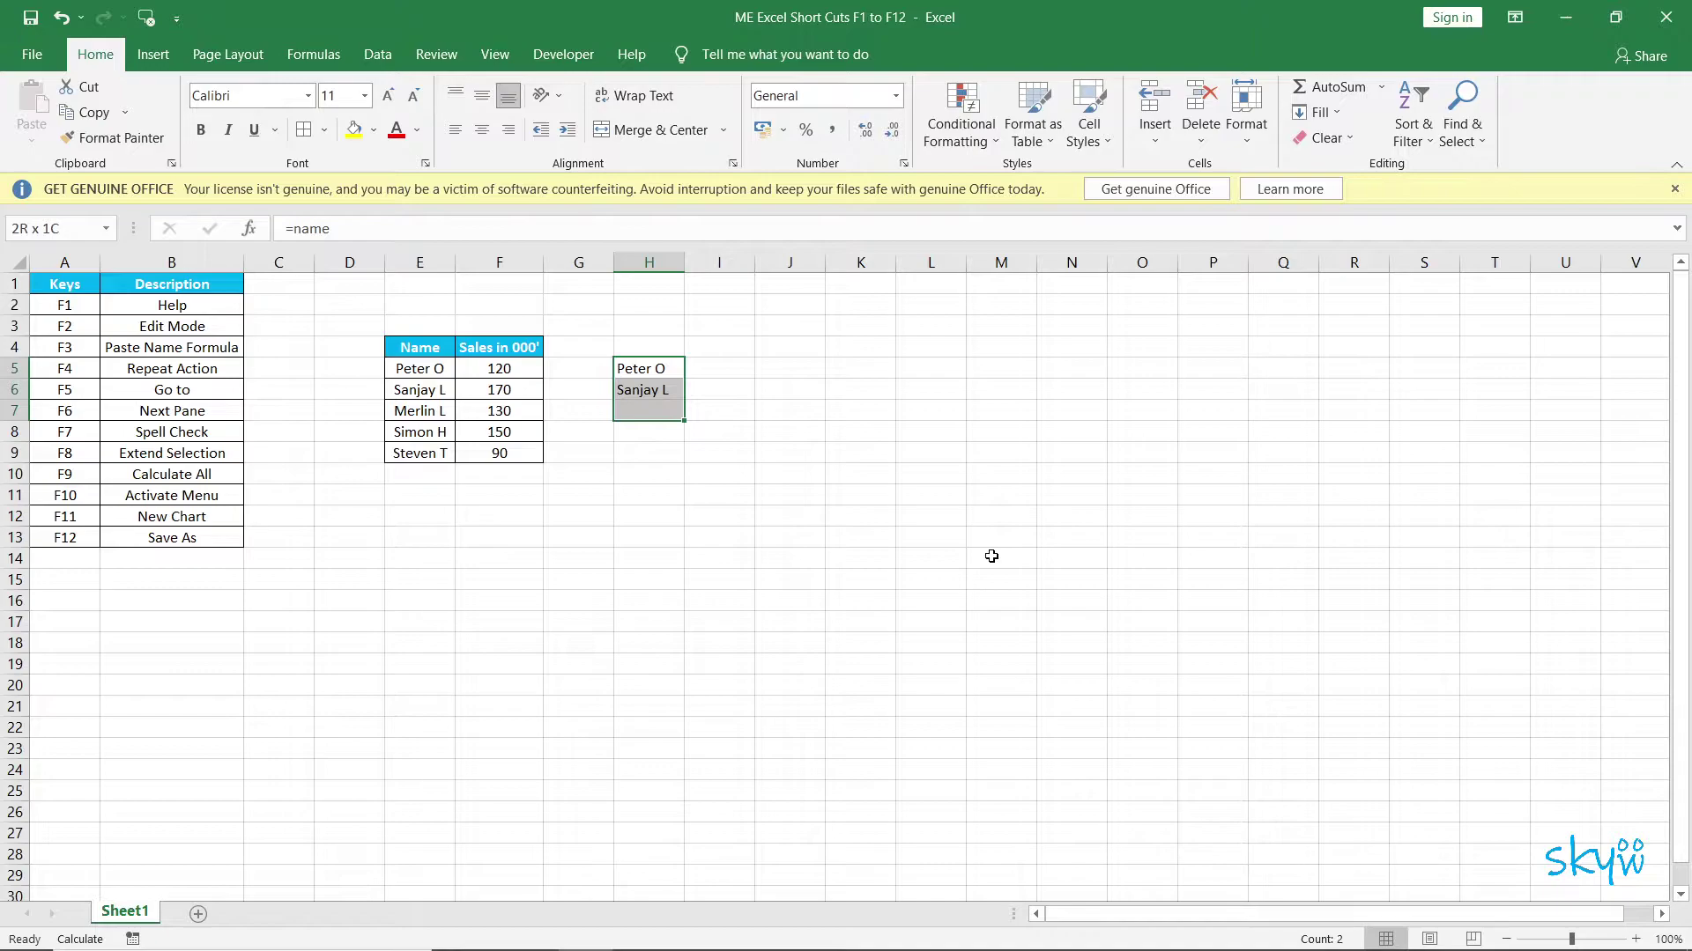
{"action": "key", "text": "Right"}
{"action": "key", "text": "Right"}
{"action": "key", "text": "Right"}
{"action": "key", "text": "F3"}
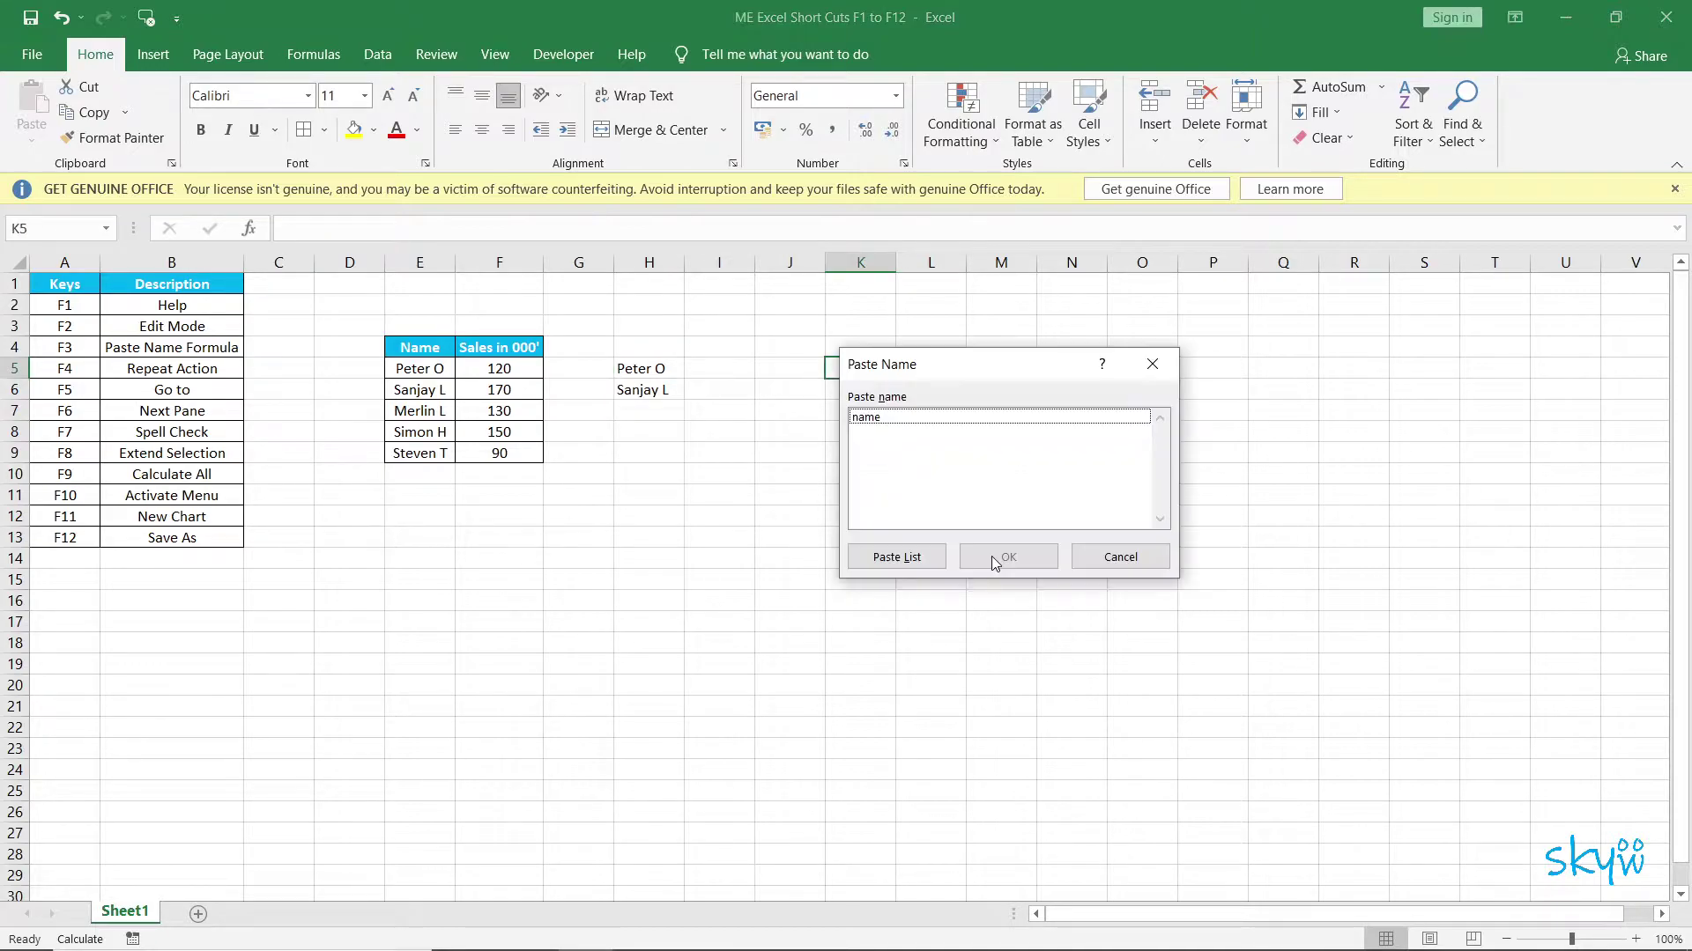
{"action": "key", "text": "Escape"}
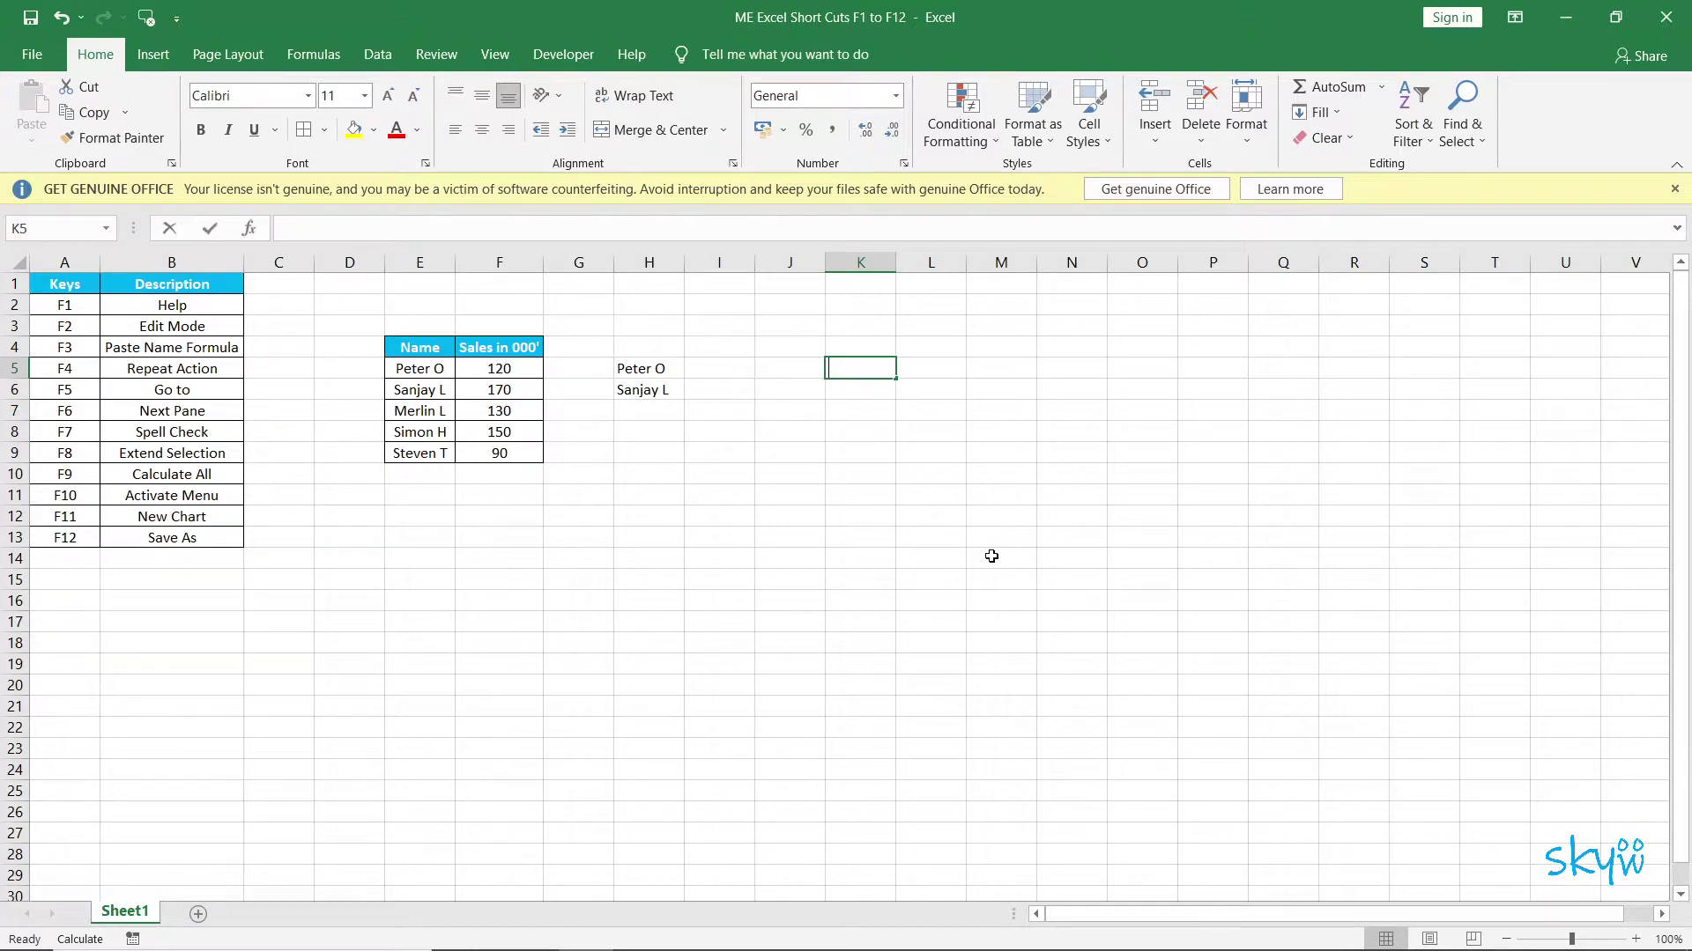
{"action": "key", "text": "F4"}
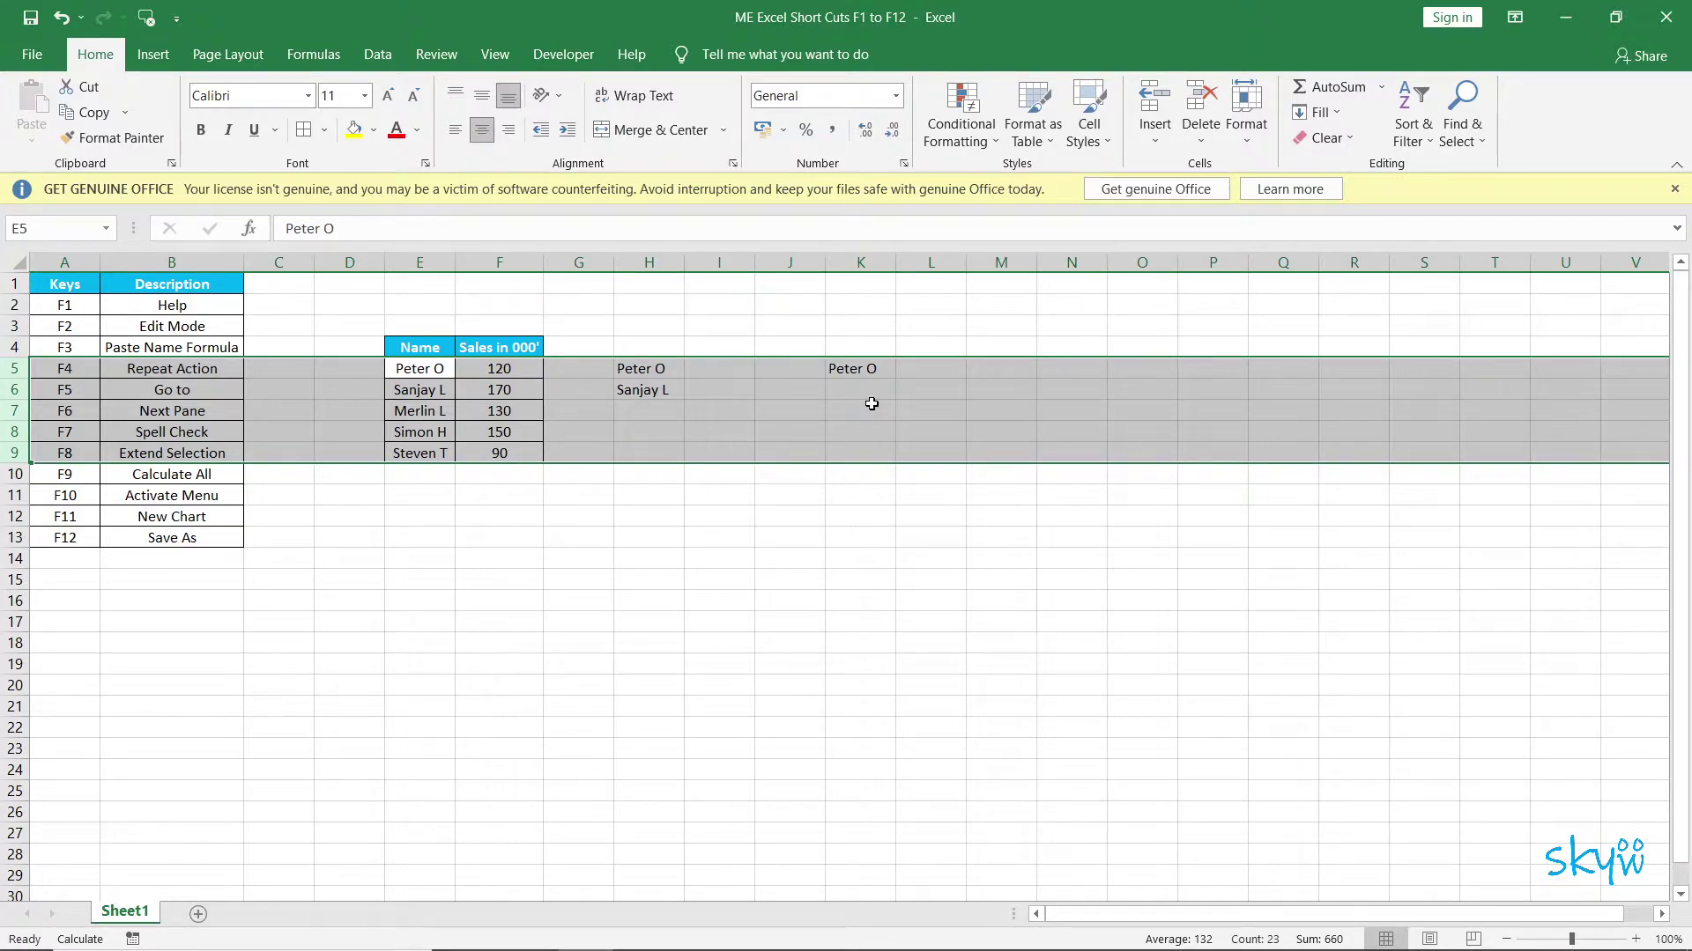
- Use Go To to jump to cell I7, then to B5
{"action": "key", "text": "F5"}
{"action": "type", "text": "I7"}
{"action": "key", "text": "Return"}
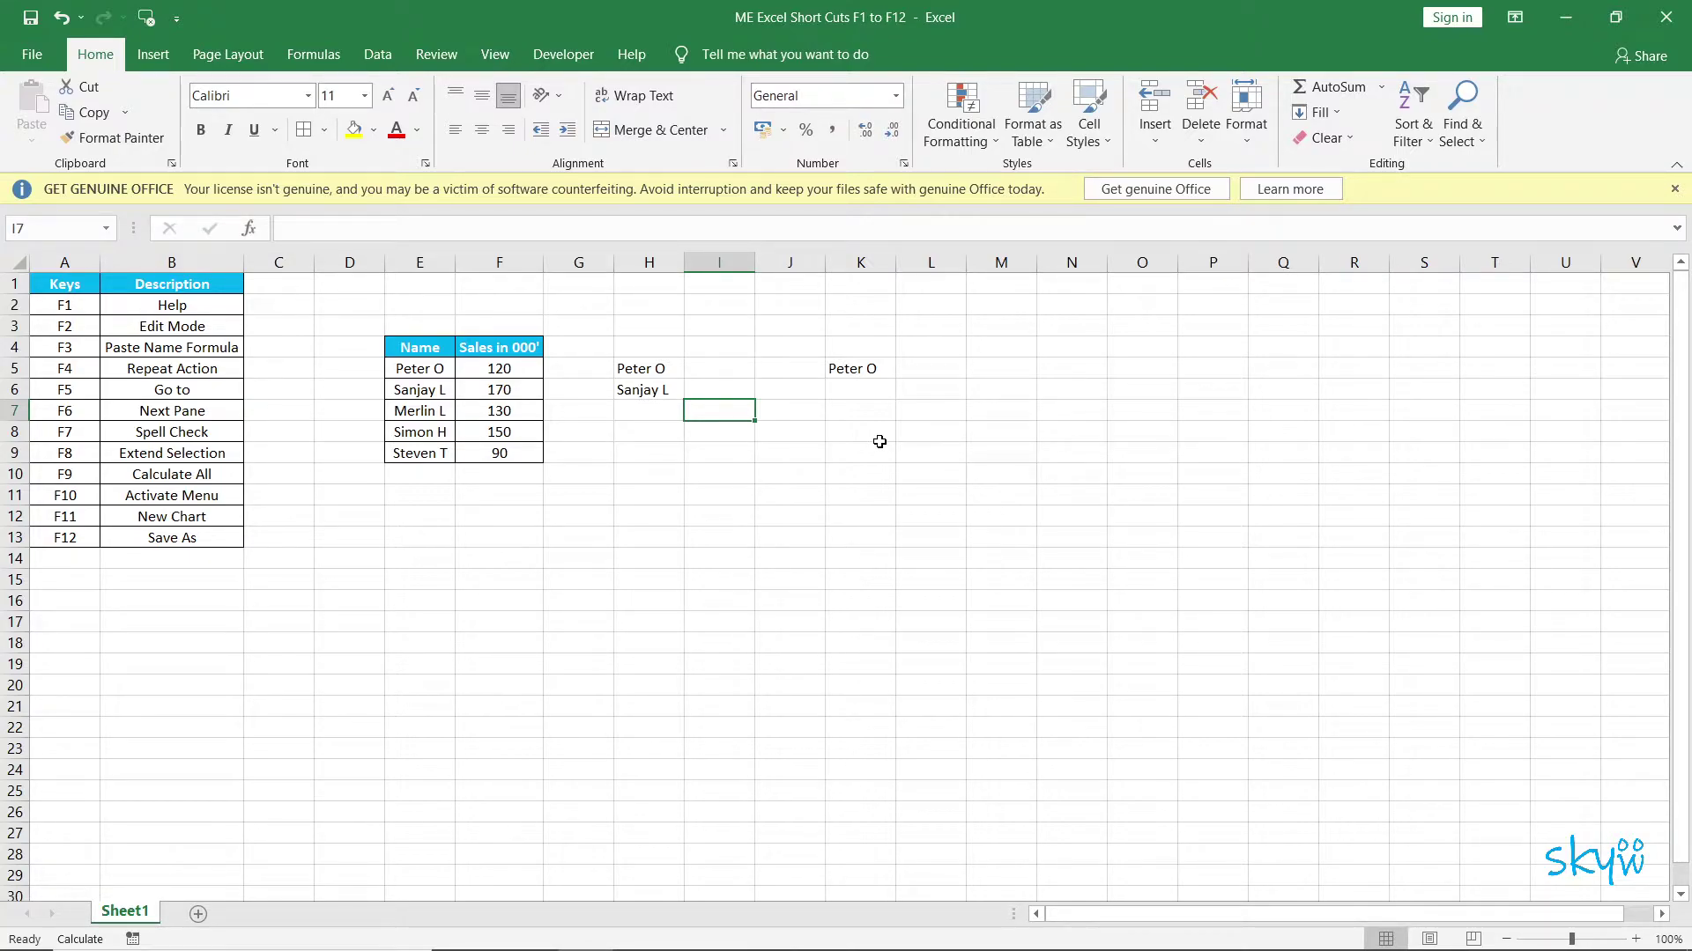
{"action": "key", "text": "ctrl+z"}
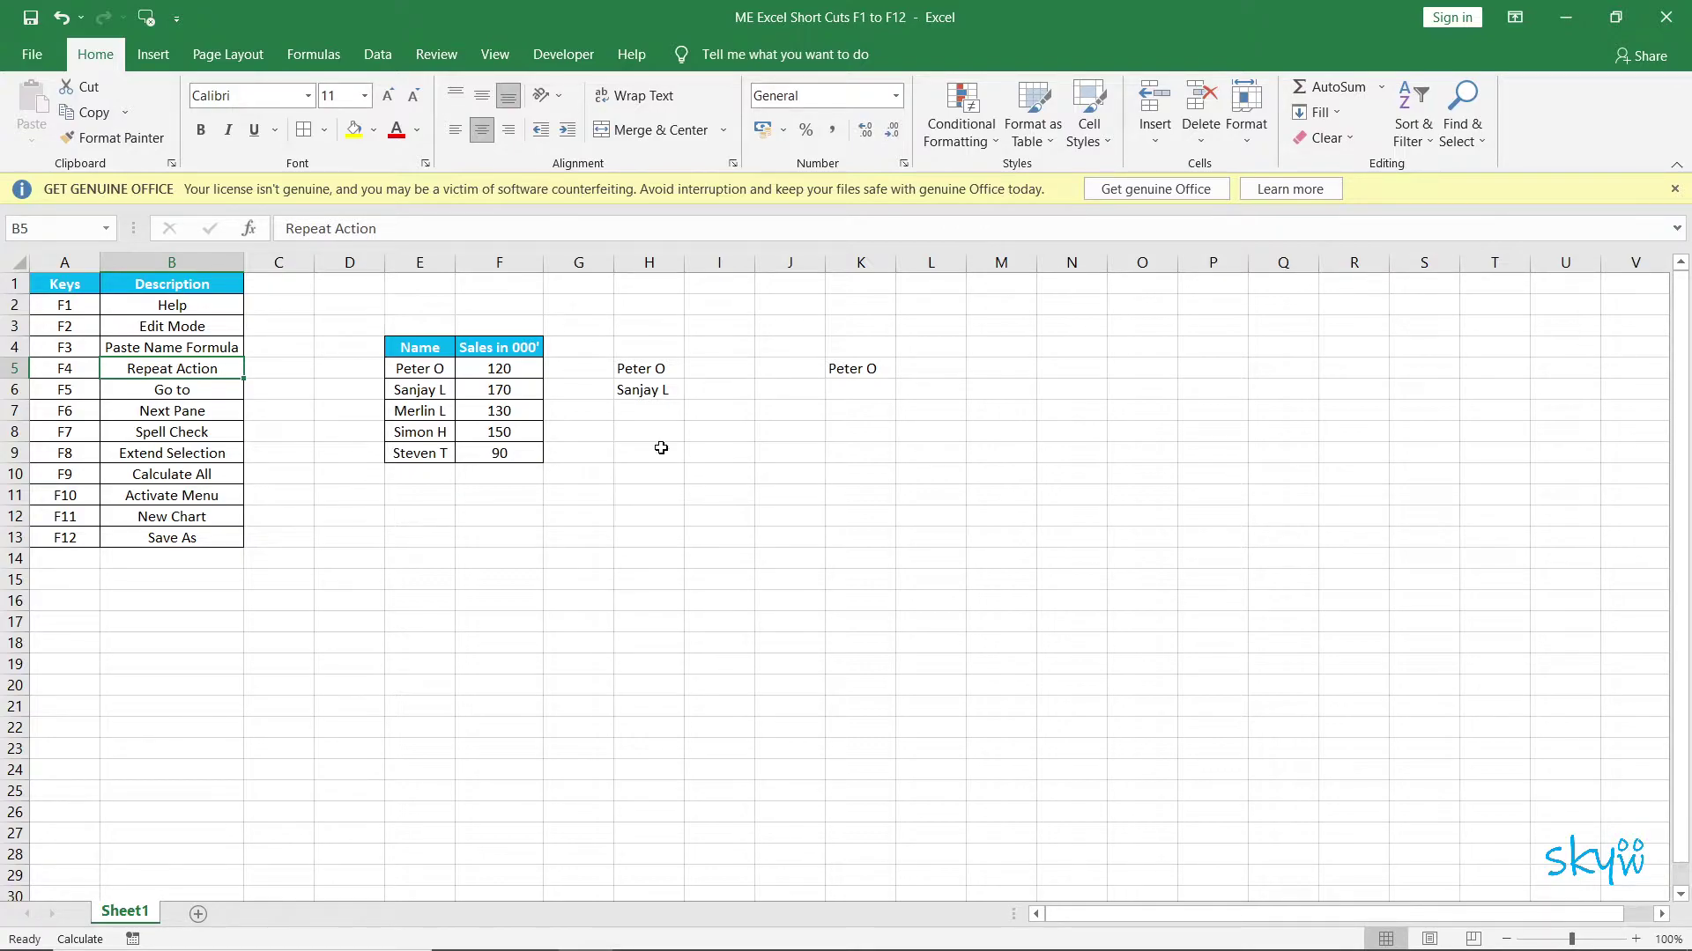
{"action": "key", "text": "ctrl+z"}
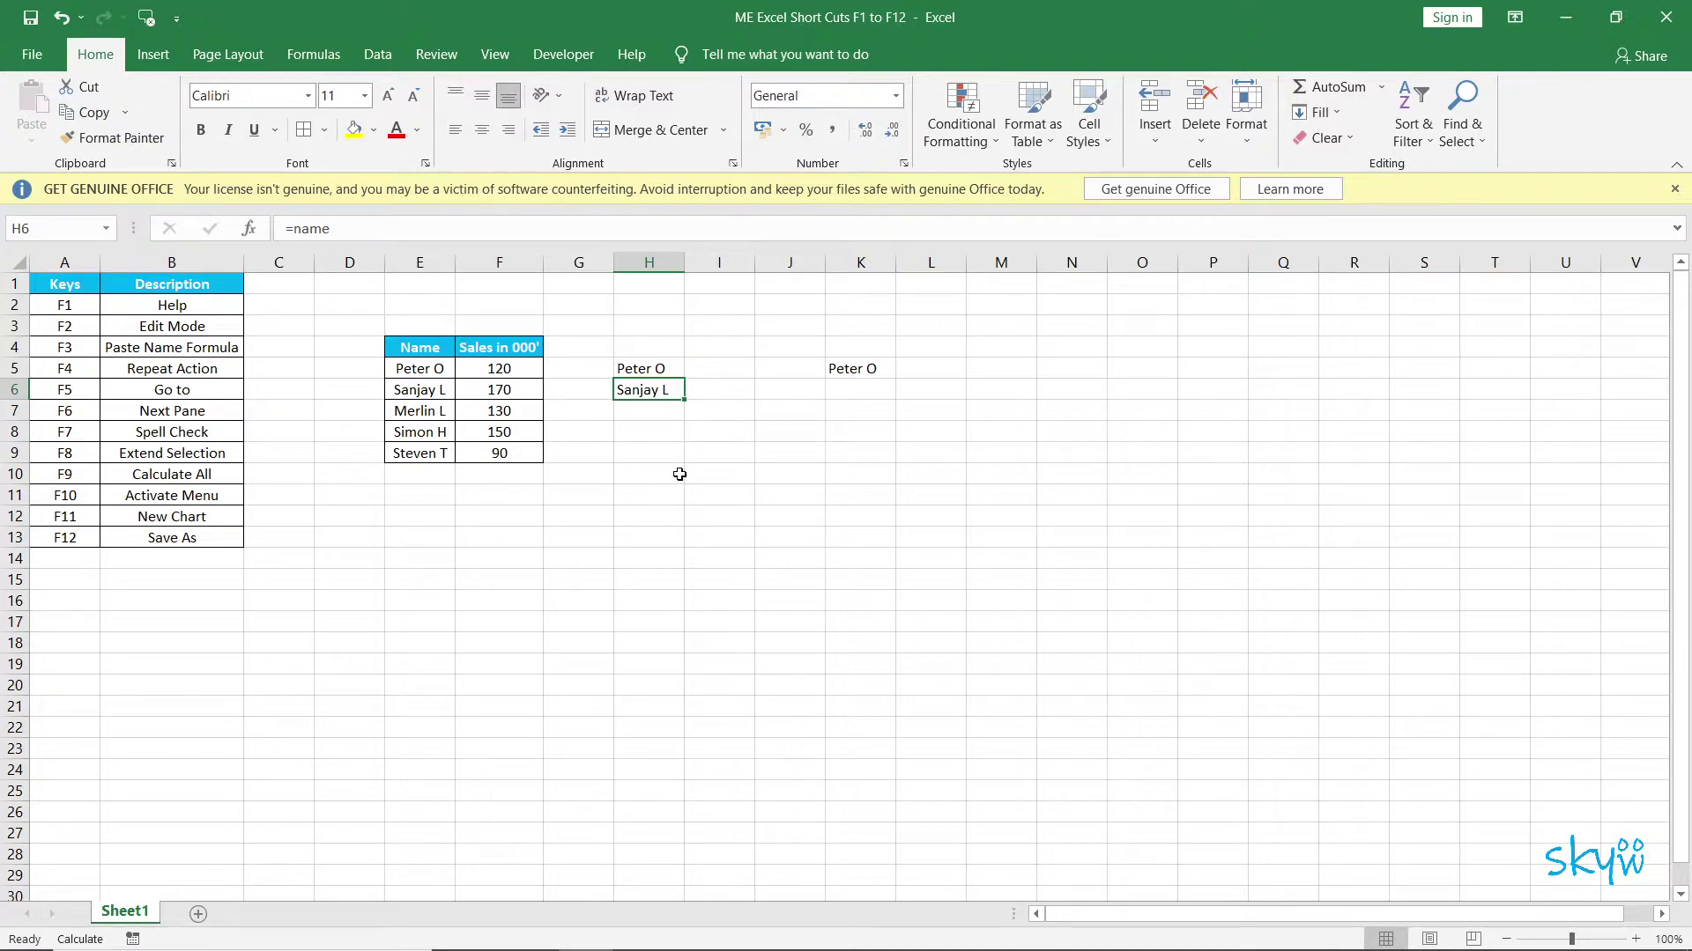
{"action": "key", "text": "ctrl+c"}
{"action": "key", "text": "Down"}
{"action": "key", "text": "Down"}
{"action": "key", "text": "ctrl+v"}
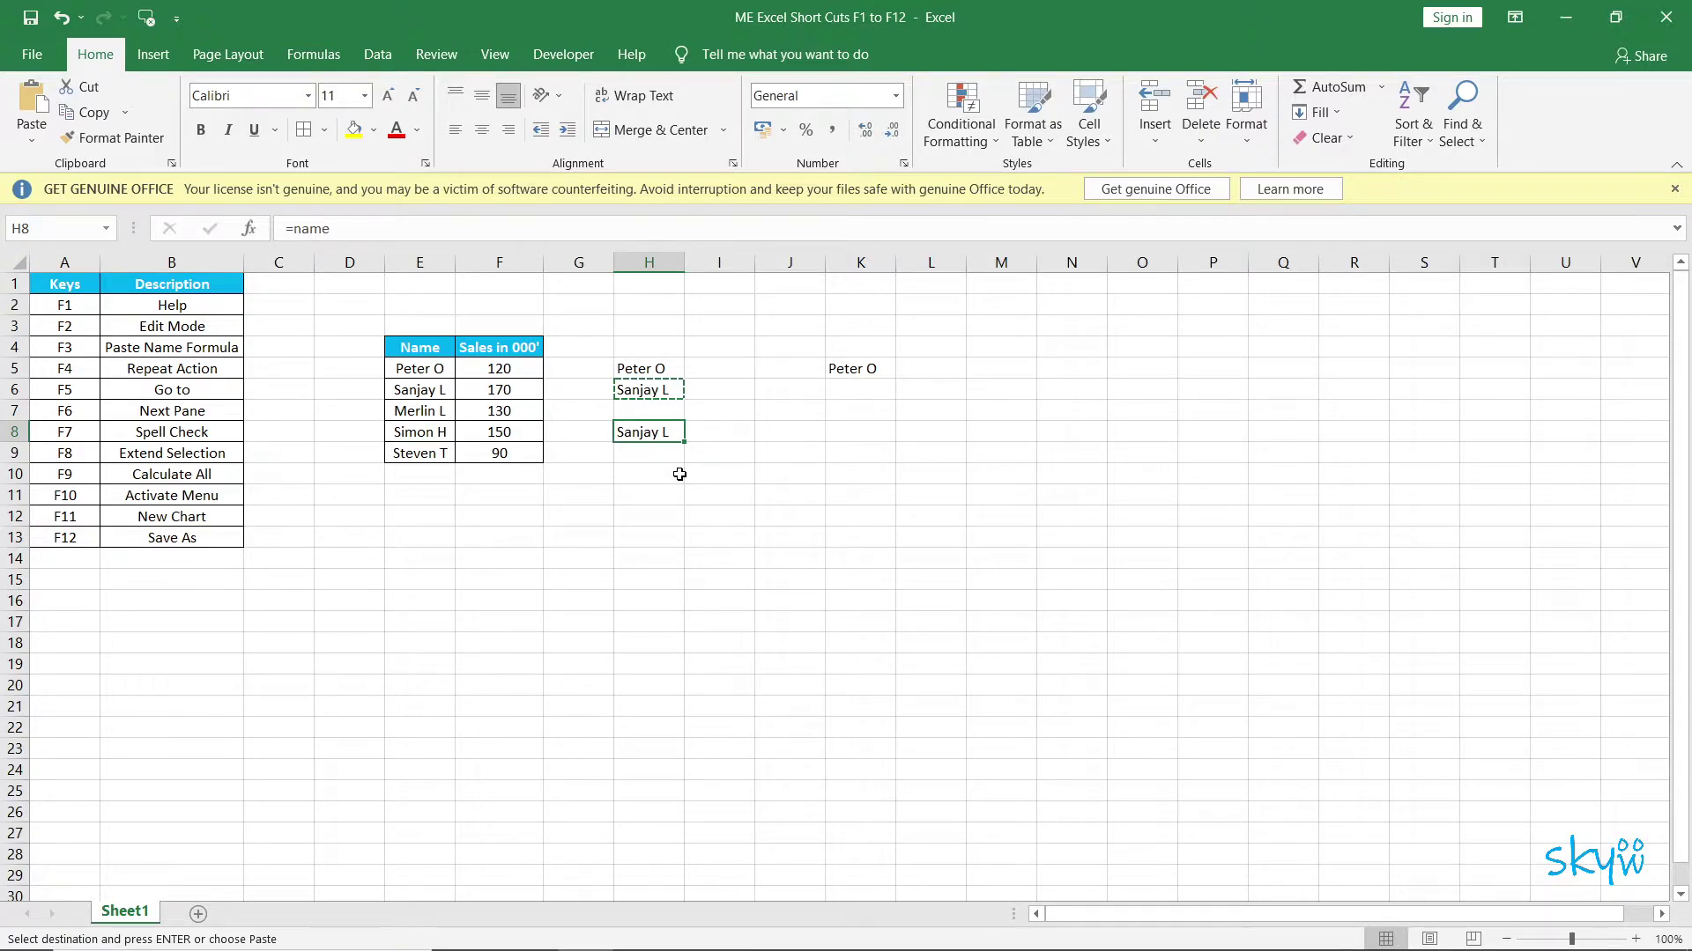
{"action": "left_click", "coordinate": [679, 474]}
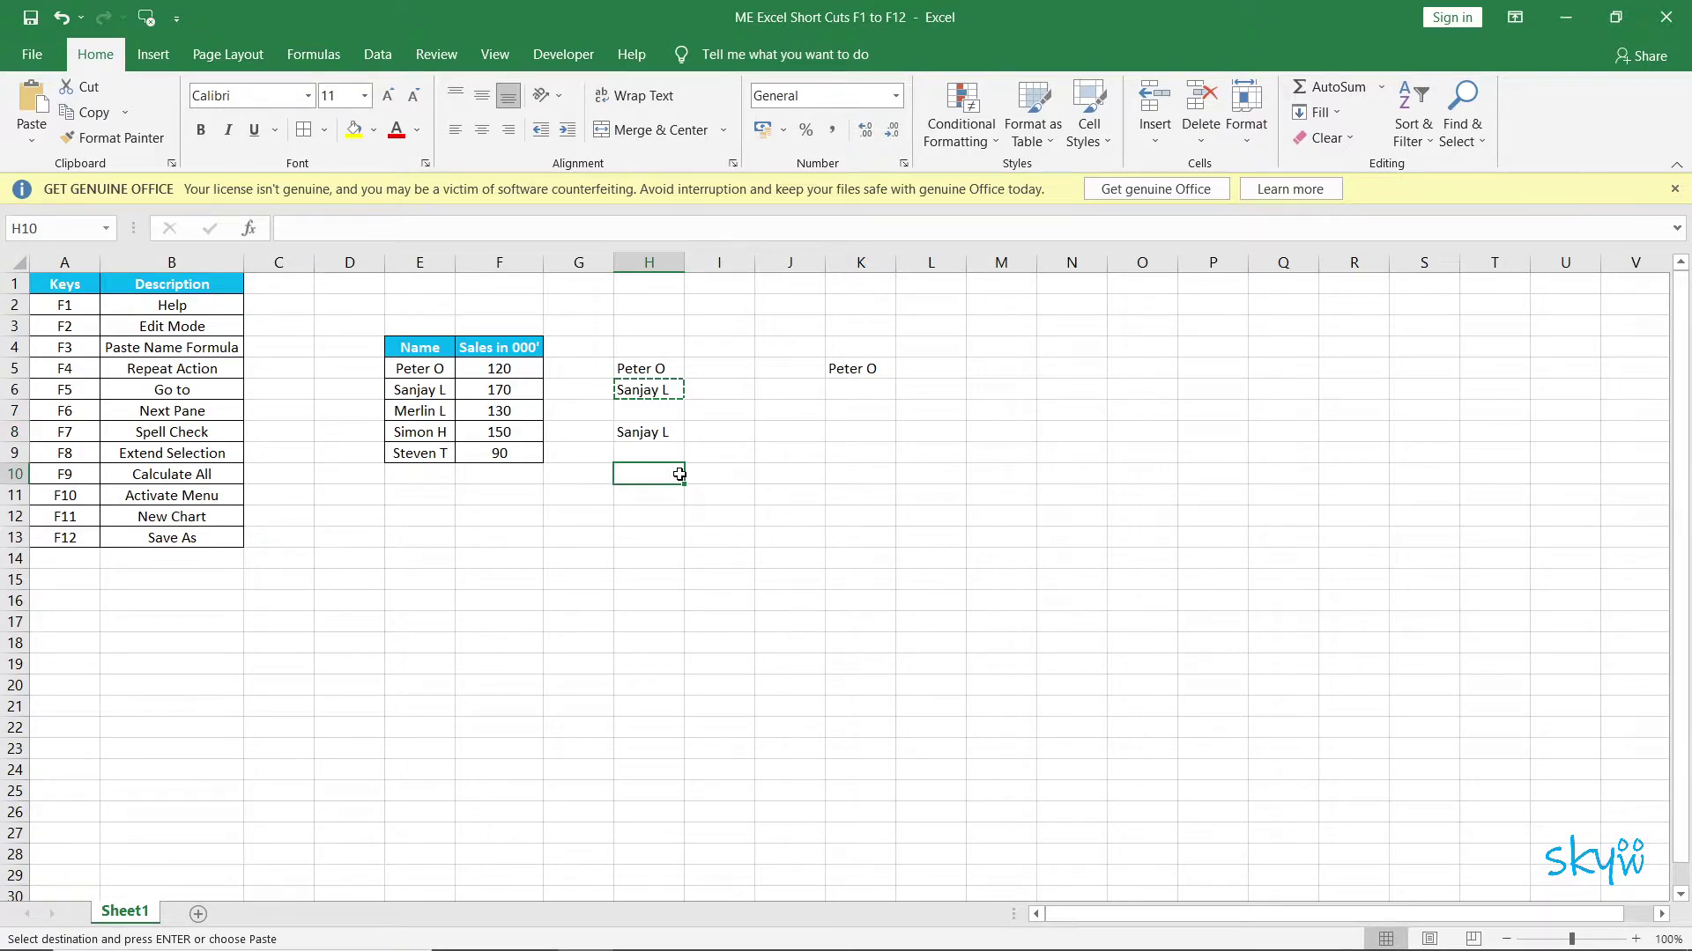
{"action": "key", "text": "F4"}
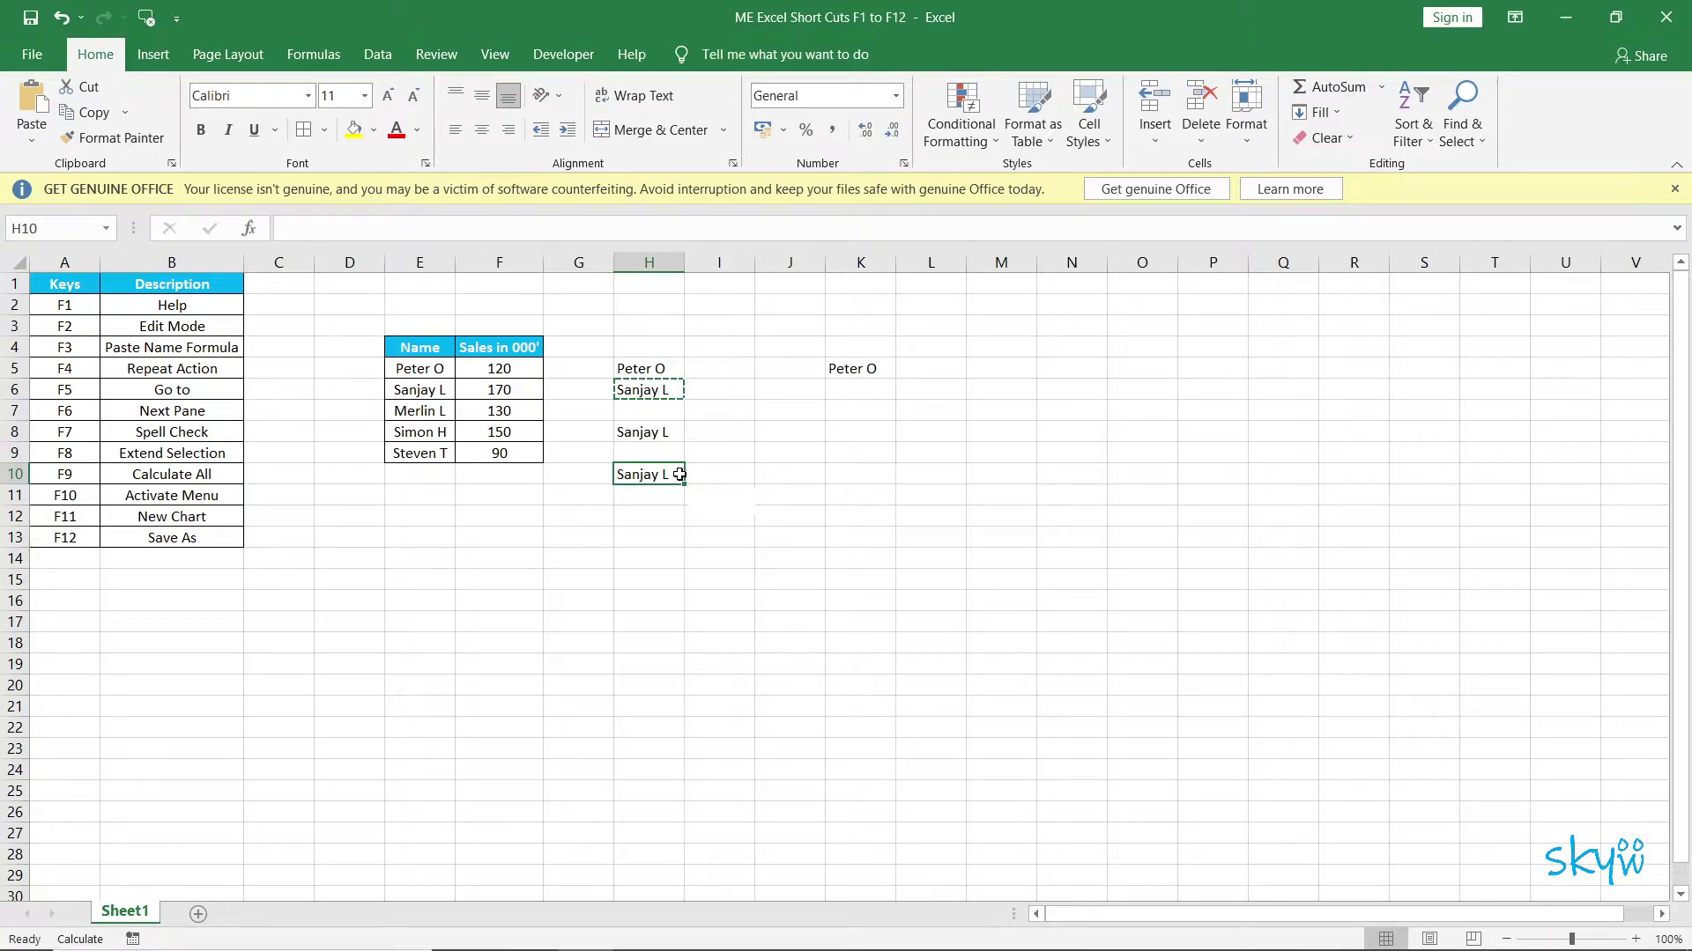
{"action": "key", "text": "ctrl+v"}
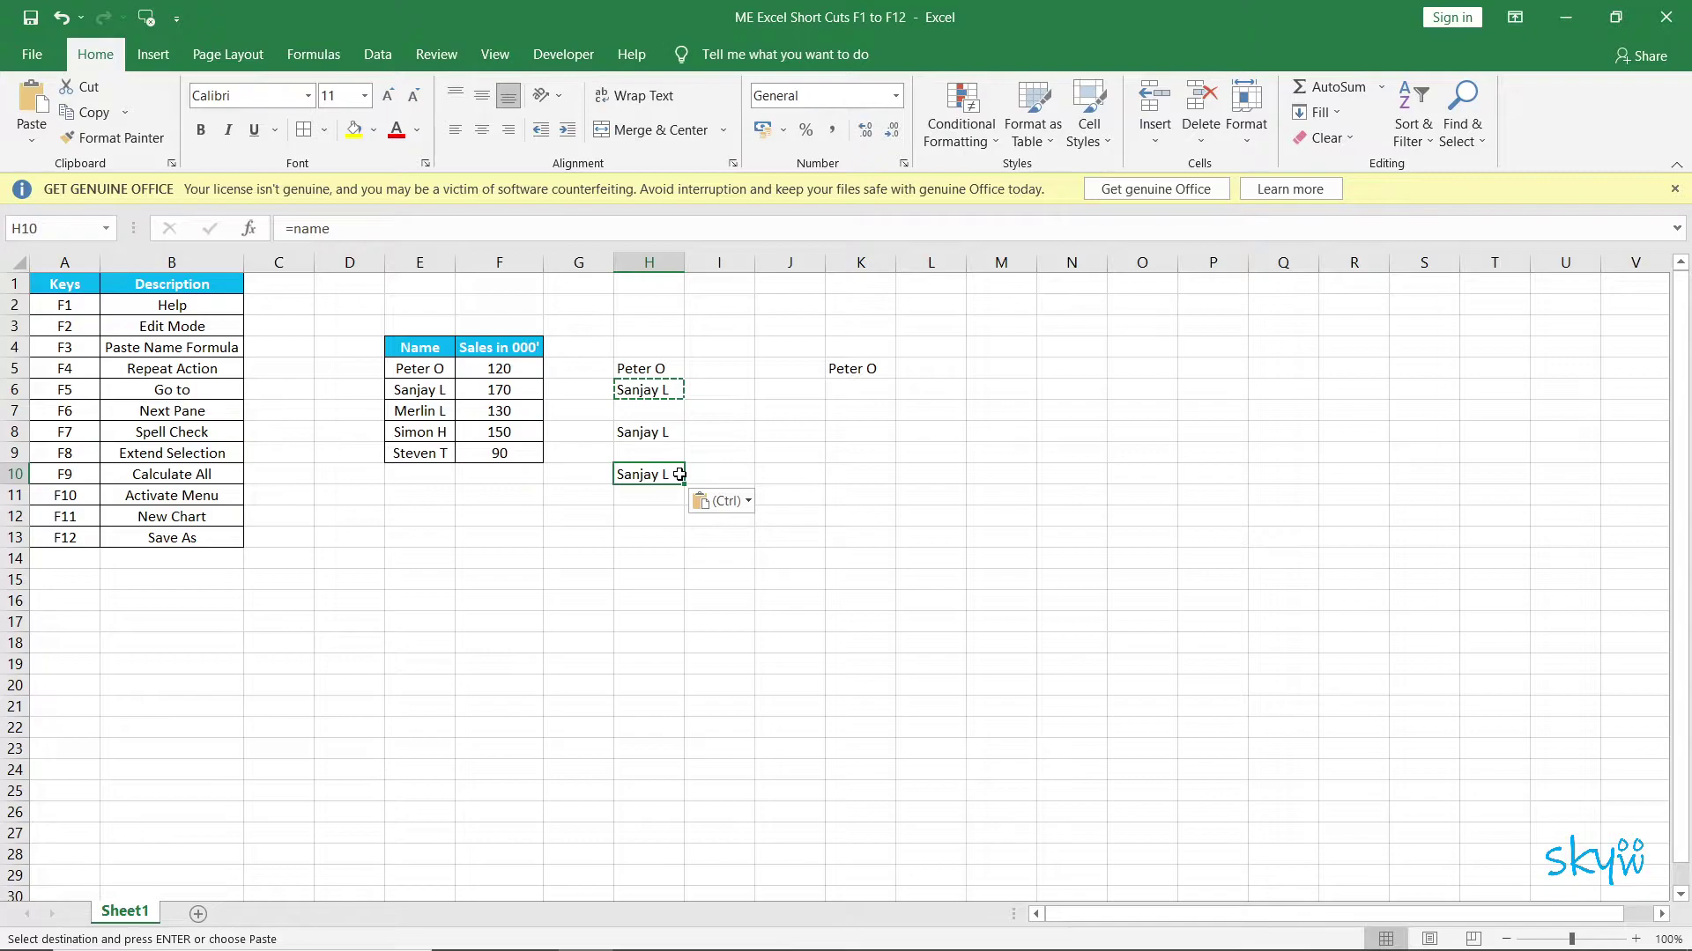
{"action": "left_click", "coordinate": [529, 540]}
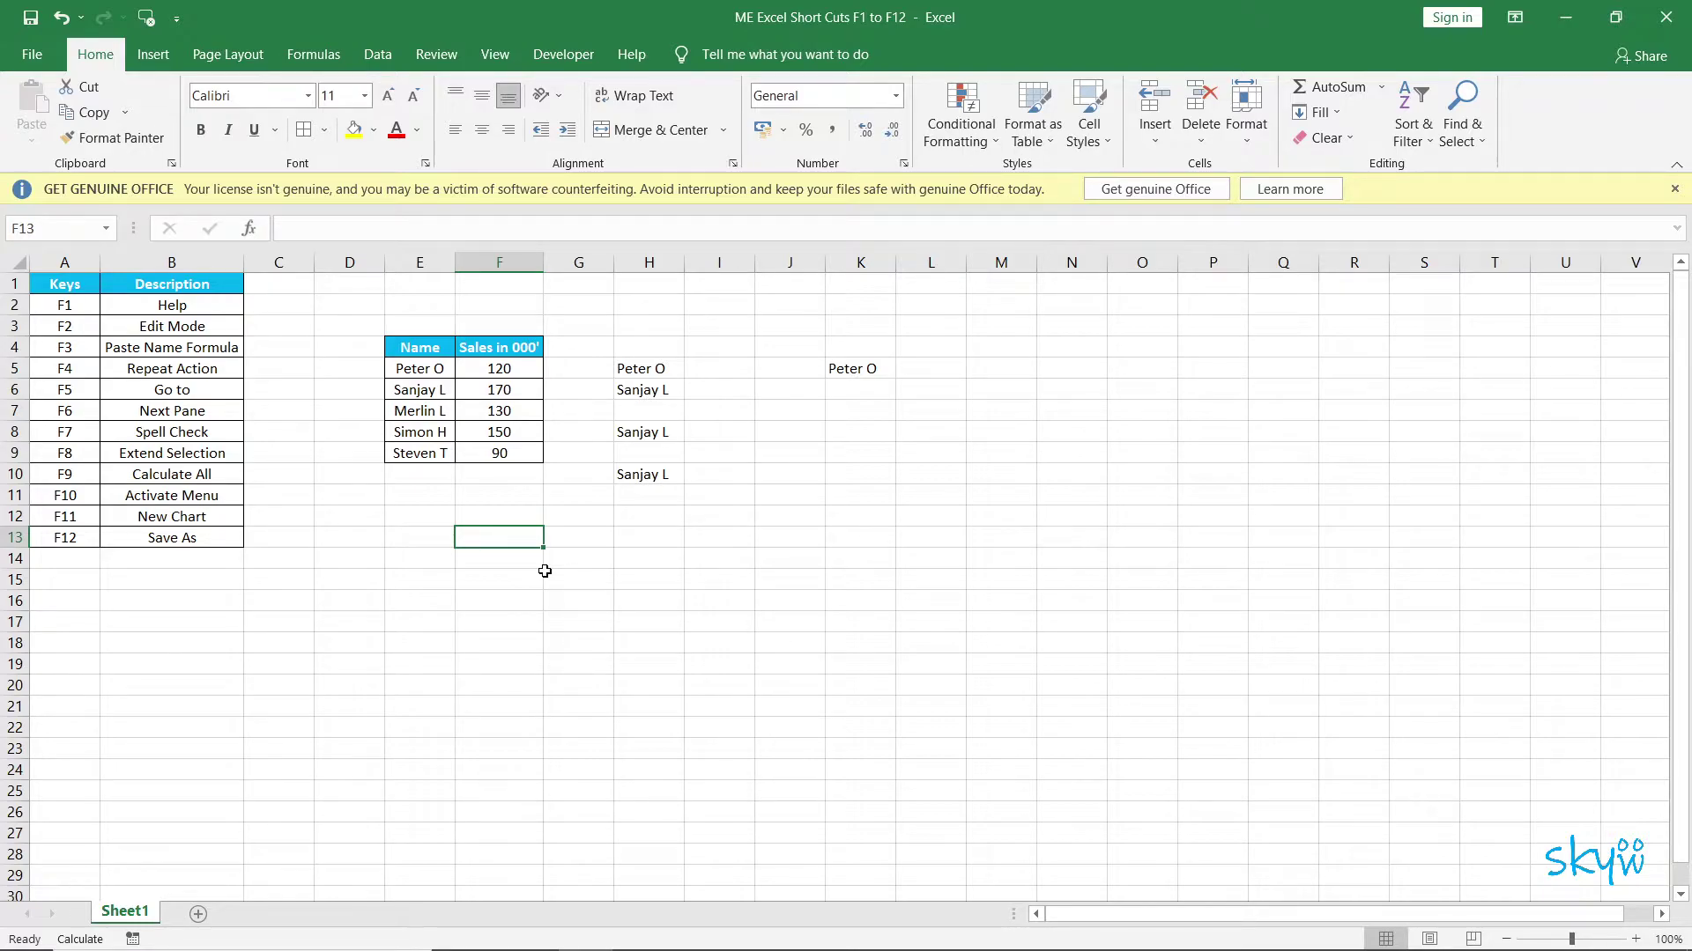
- Open Go To and start entering the reference G15
{"action": "key", "text": "F5"}
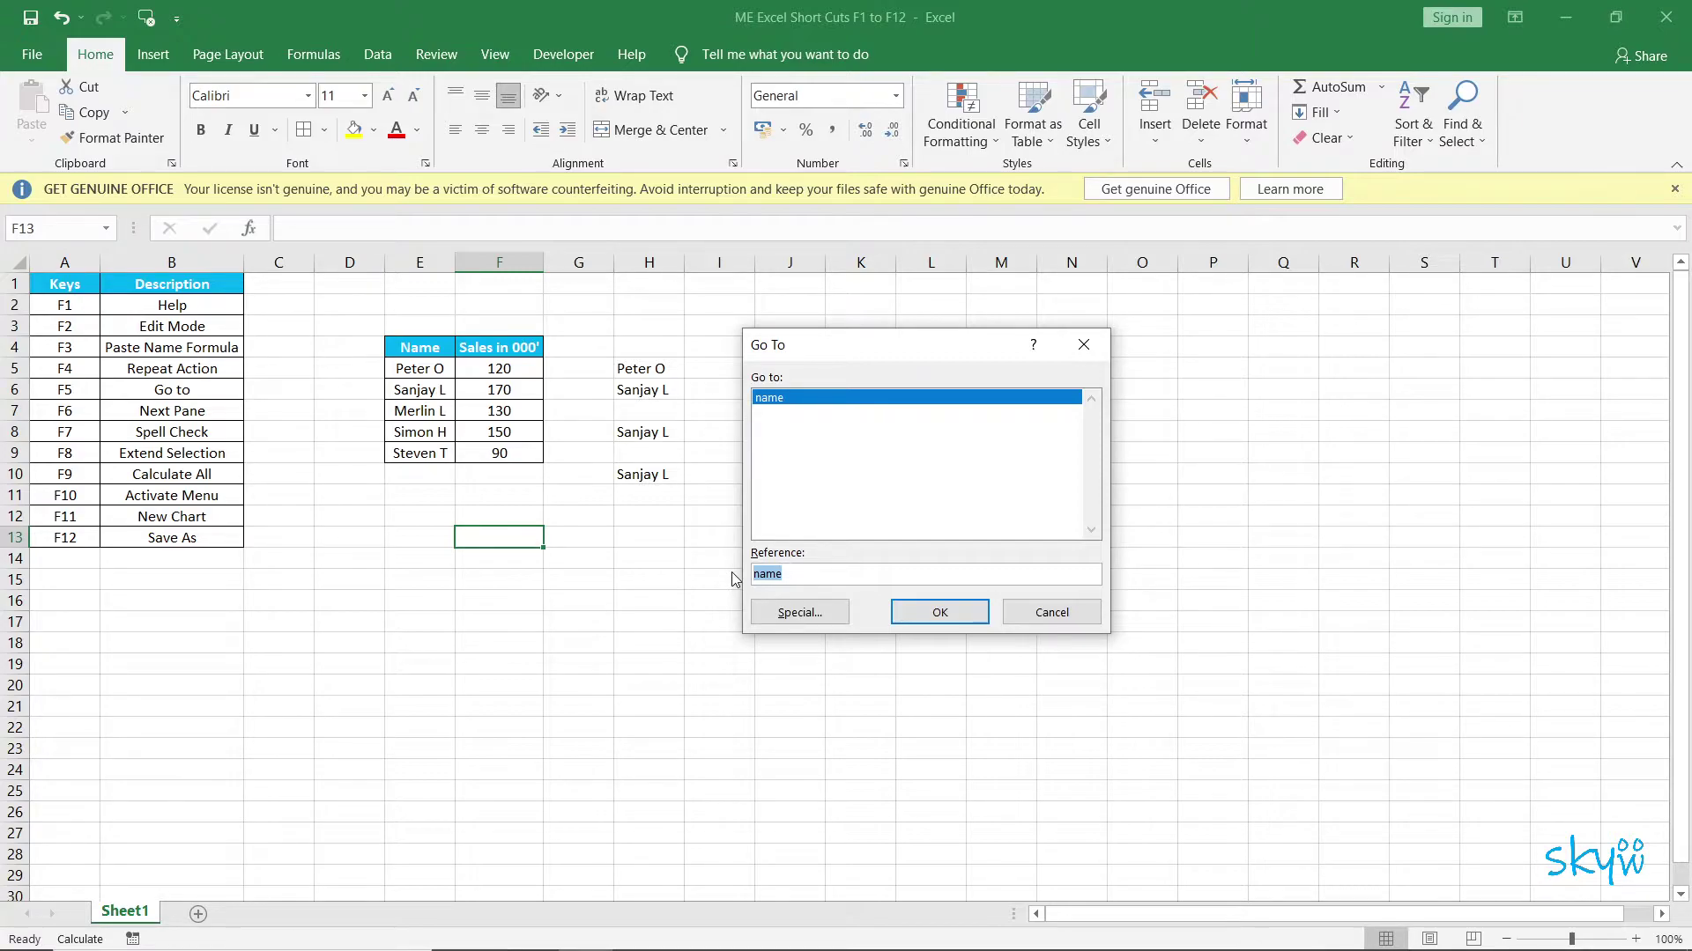
{"action": "type", "text": "G15"}
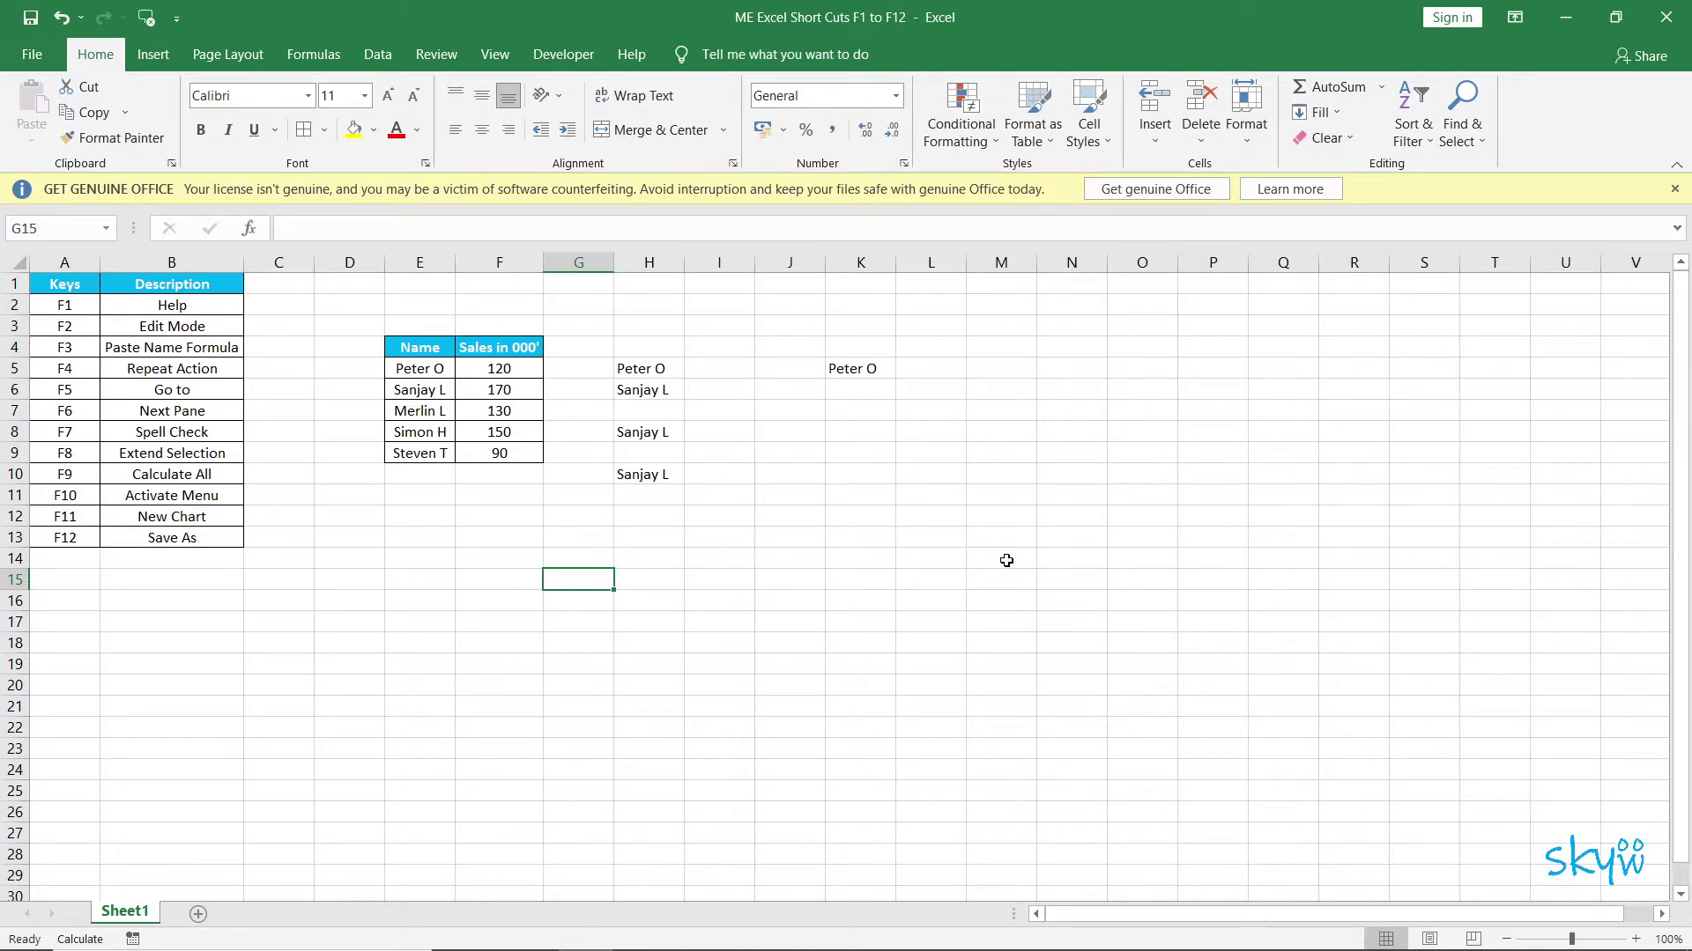
- Jump to cell R20 with Go To, then select the F6 entry in cell A7
{"action": "key", "text": "F5"}
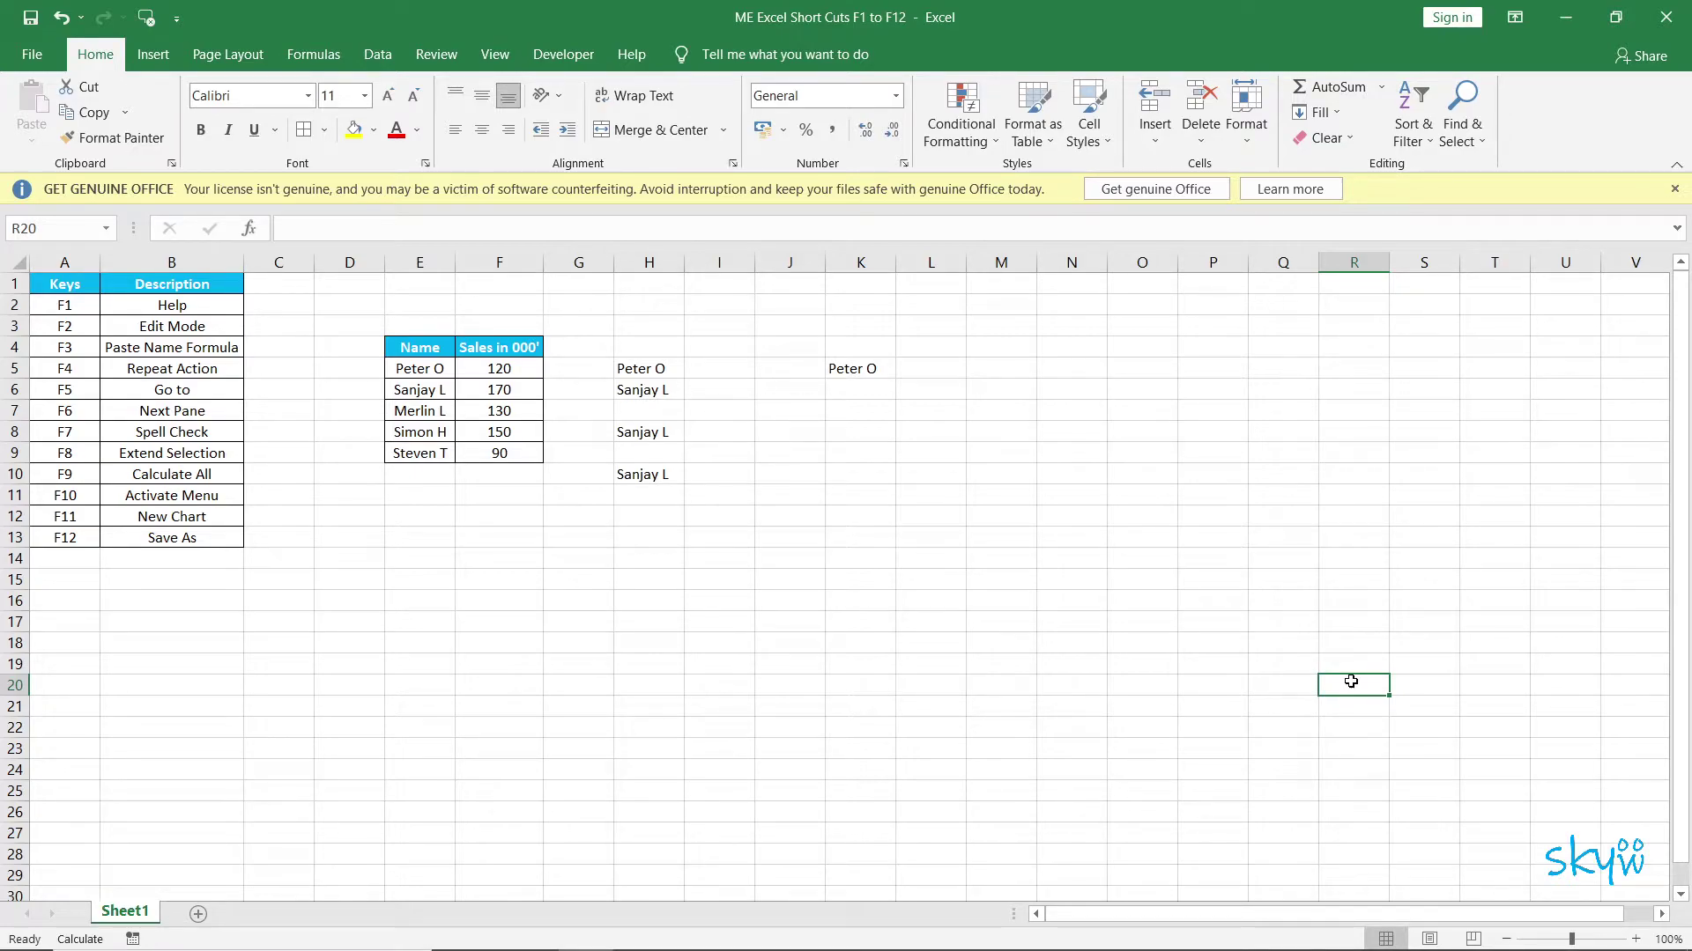
{"action": "left_click", "coordinate": [64, 411]}
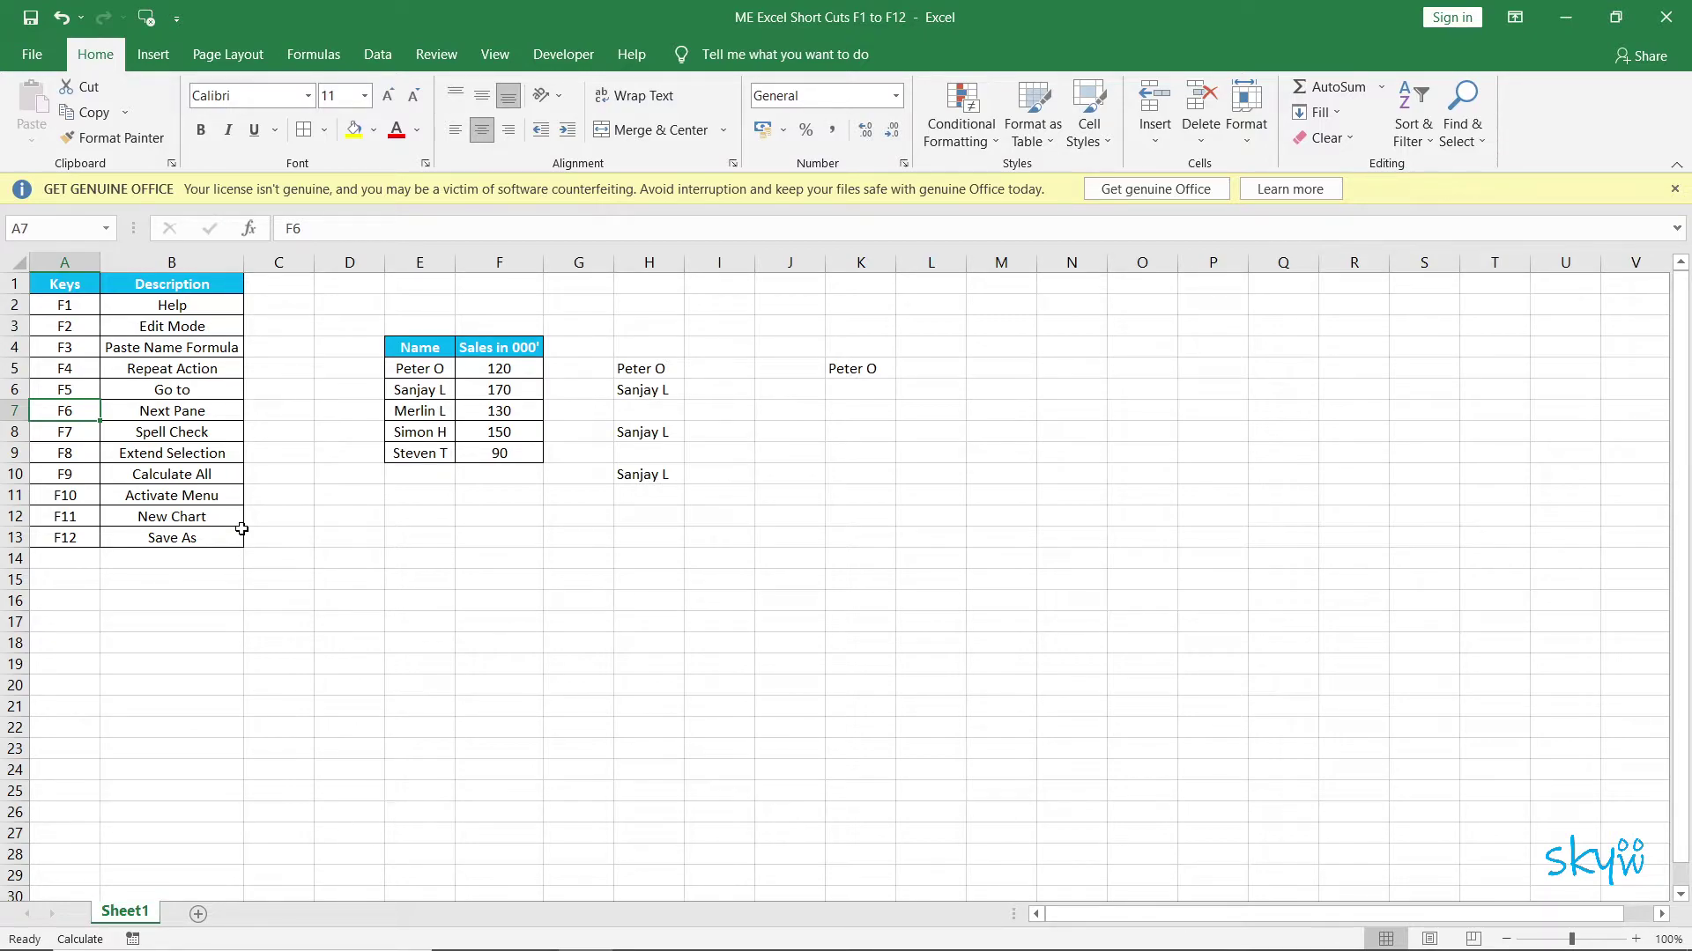
- Move focus to the next pane with F6, return to the grid, and settle on cell L8
{"action": "key", "text": "F6"}
{"action": "key", "text": "F4"}
{"action": "key", "text": "Right"}
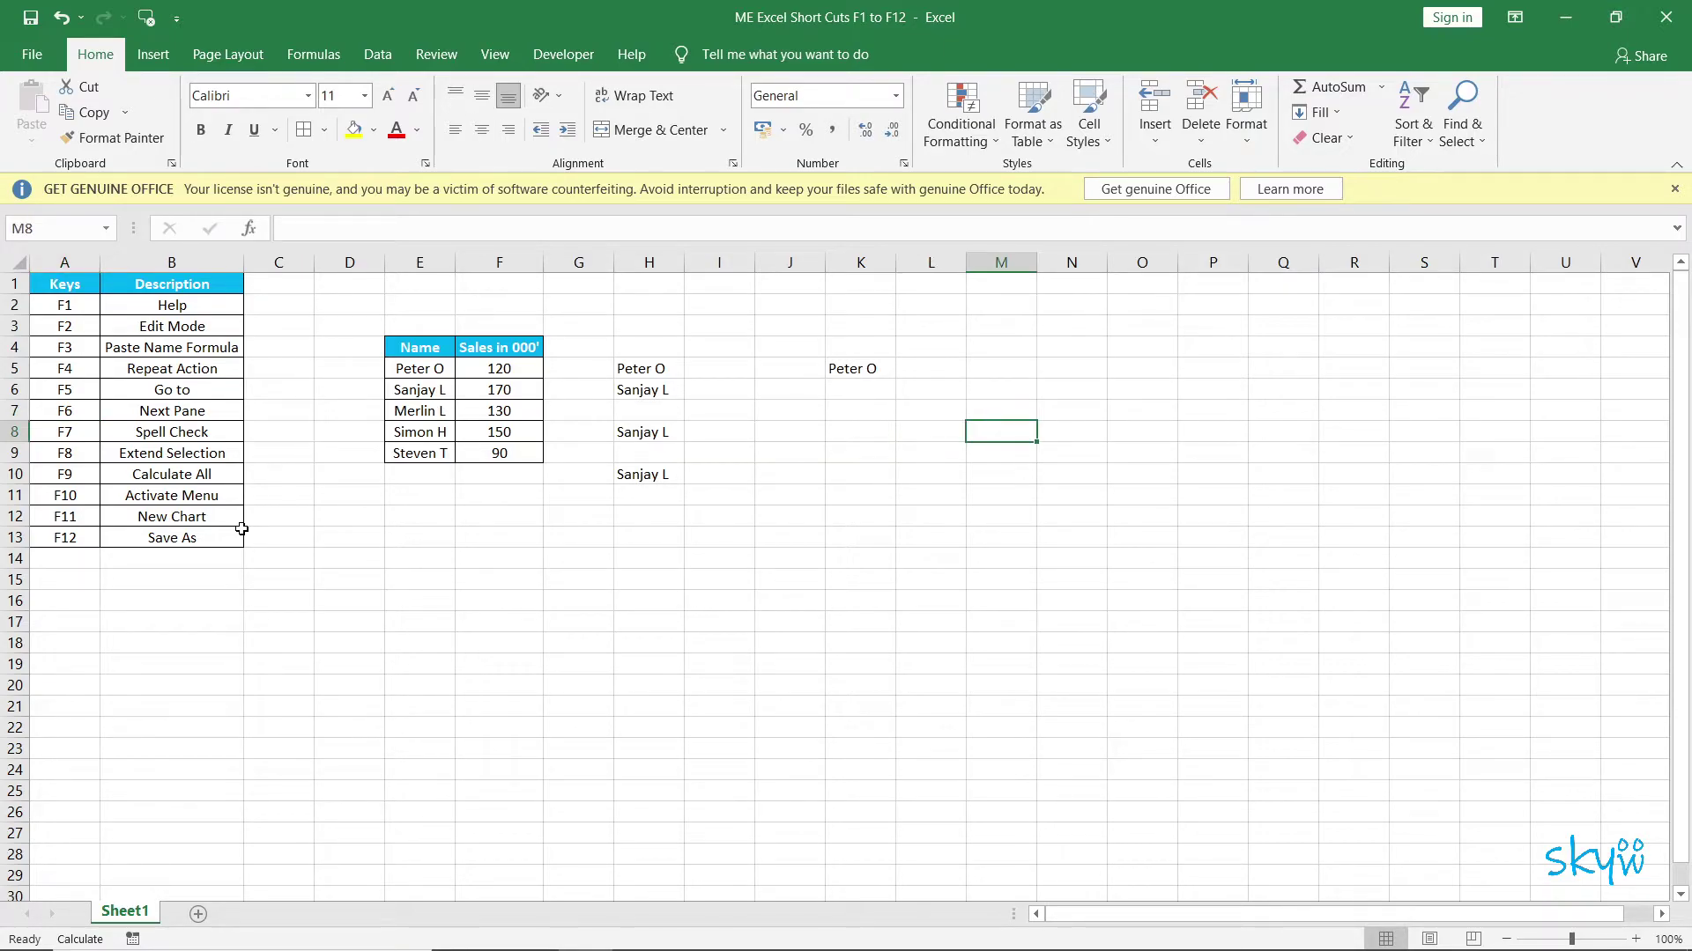
{"action": "key", "text": "Left"}
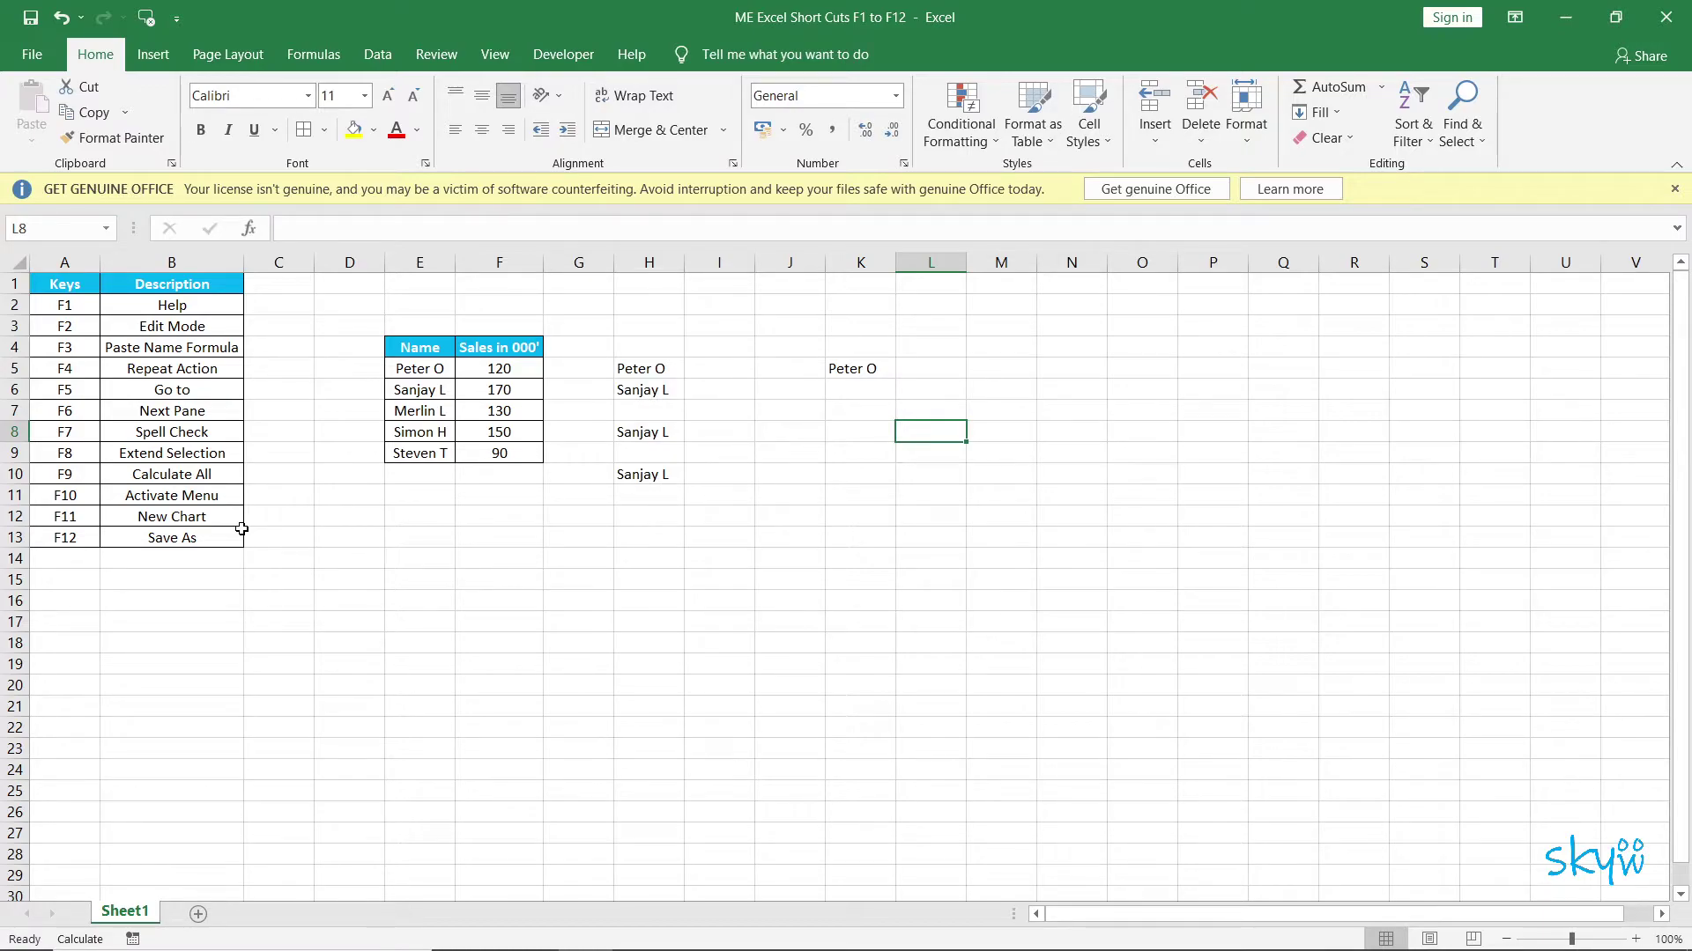
- Enter the misspelled word 'Gramer' in L8 and start a spell check of the sheet
{"action": "type", "text": "Gramer"}
{"action": "key", "text": "ctrl+Return"}
{"action": "key", "text": "F7"}
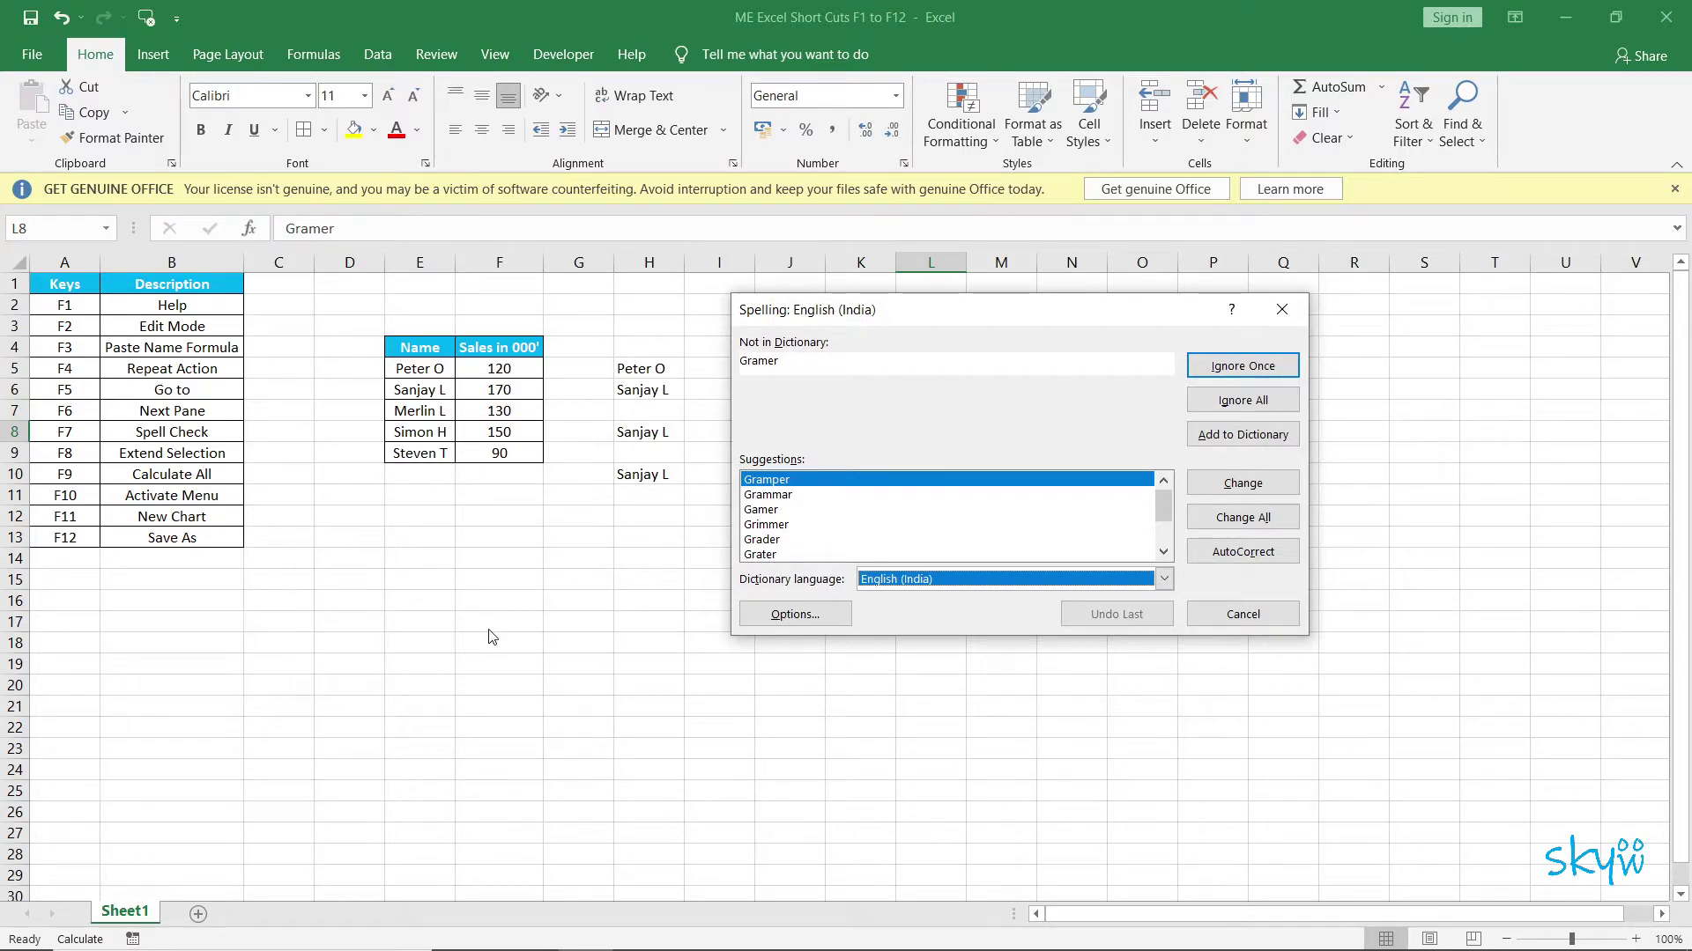
{"action": "left_click_drag", "start_coordinate": [1077, 322], "coordinate": [607, 310]}
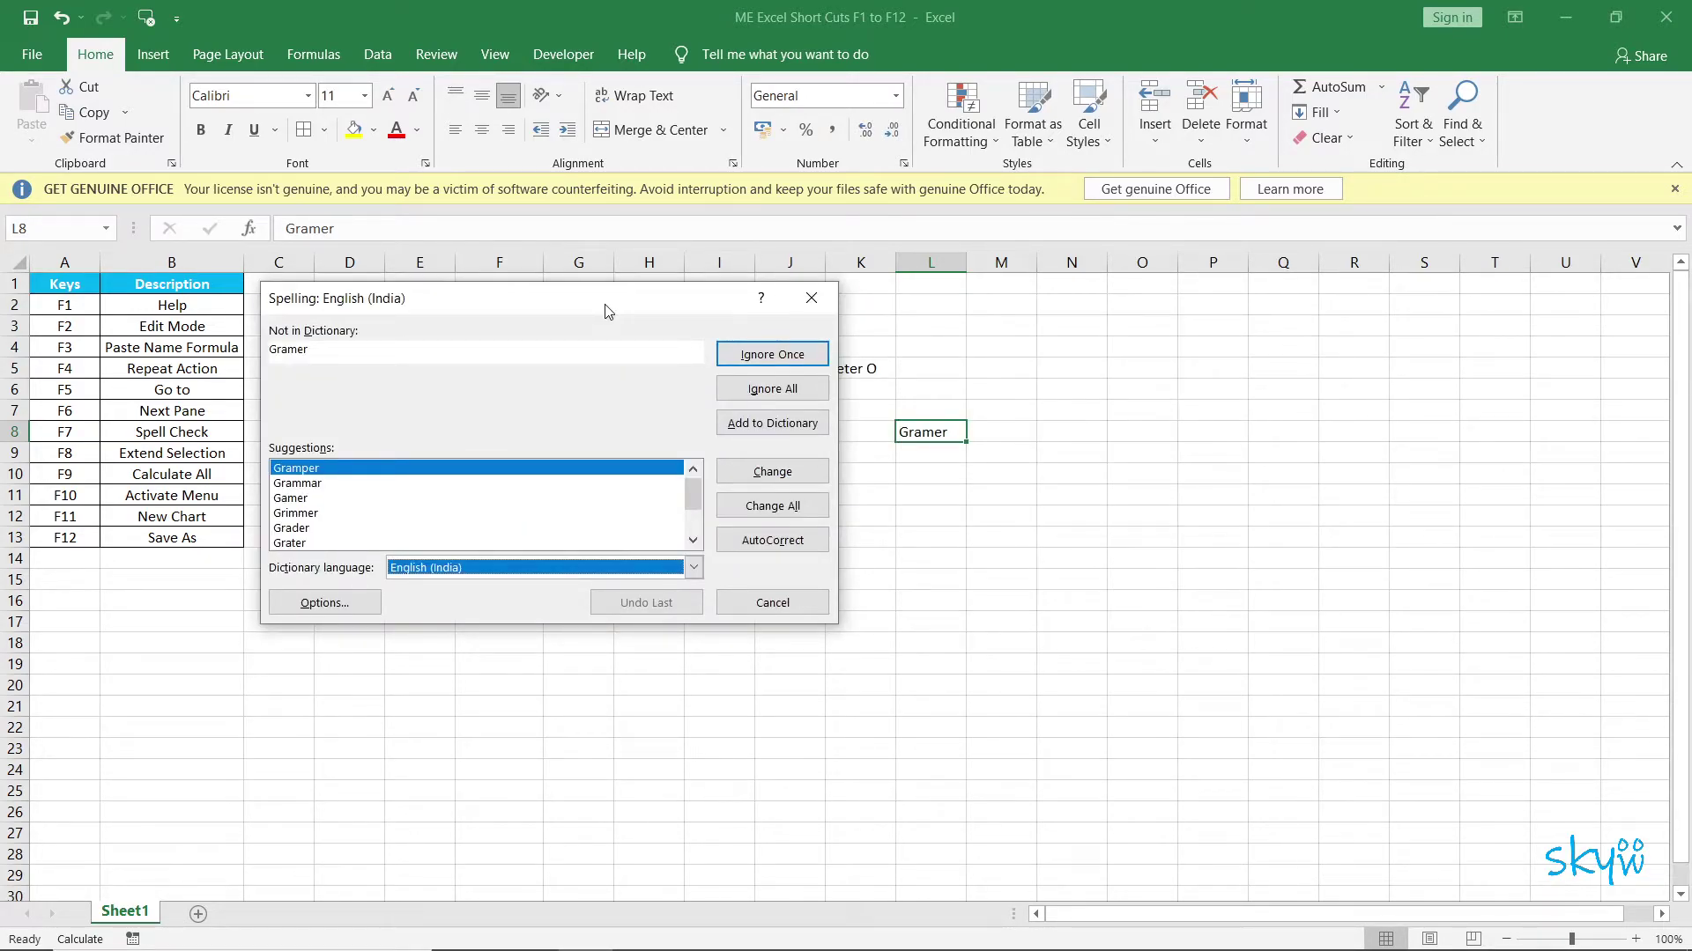
{"action": "left_click_drag", "start_coordinate": [606, 310], "coordinate": [577, 302]}
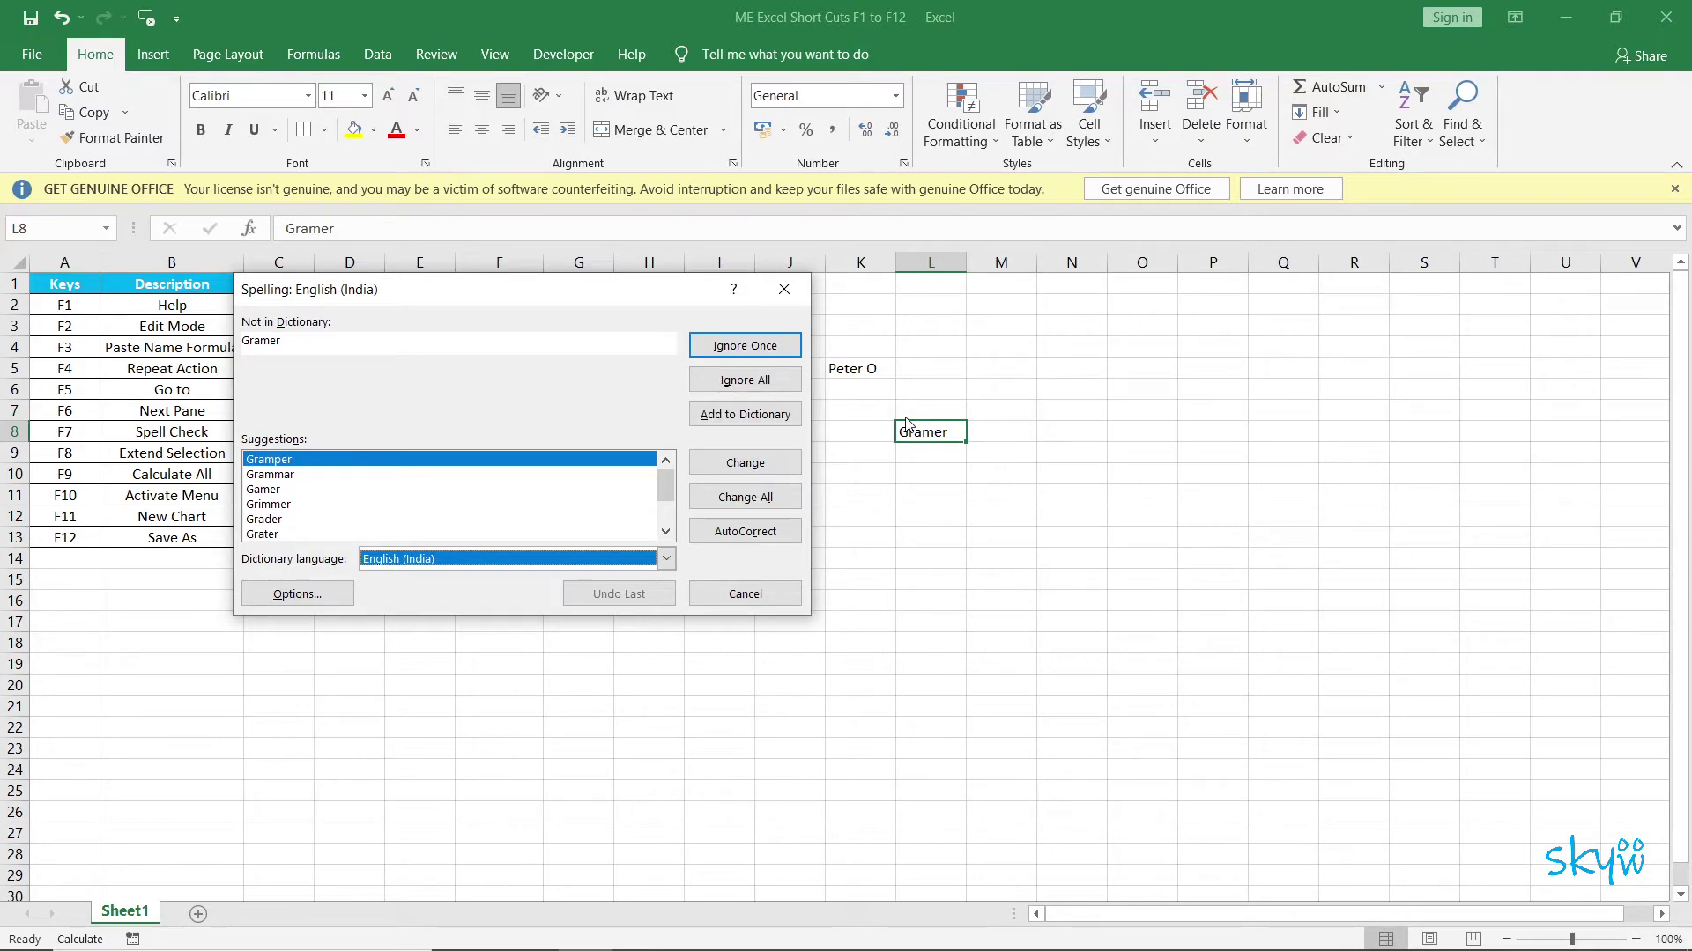
- Replace 'Gramer' with the suggestion 'Grammar' and finish the spell check
{"action": "key", "text": "shift+Tab"}
{"action": "key", "text": "Down"}
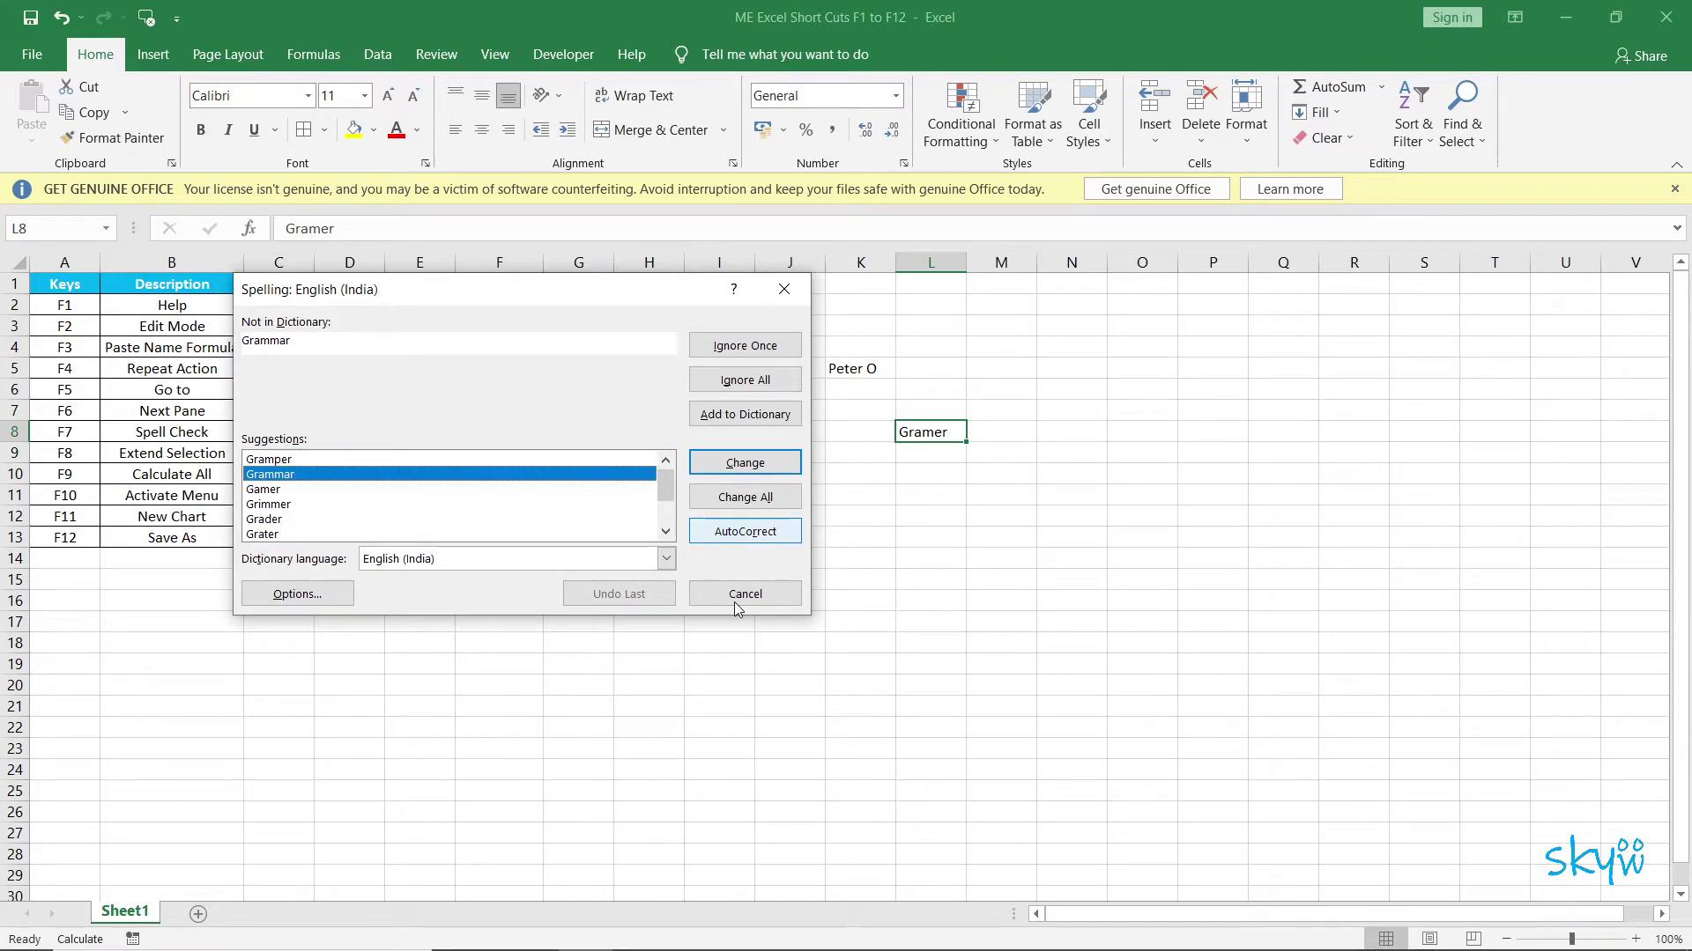
{"action": "key", "text": "Return"}
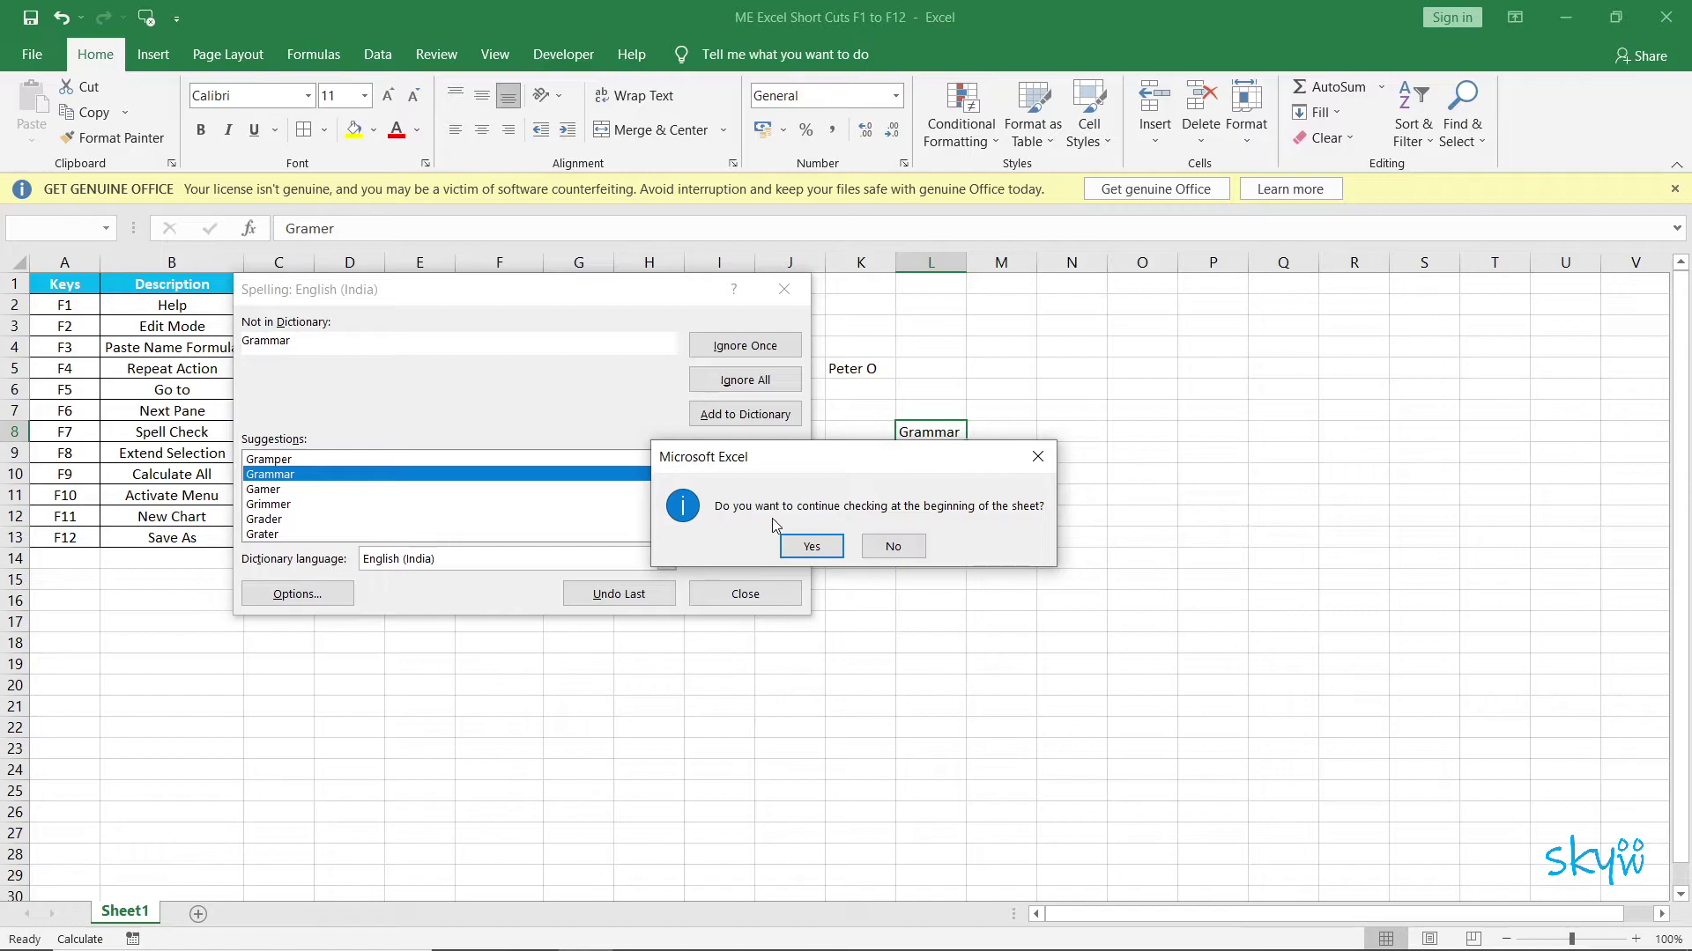
{"action": "key", "text": "Return"}
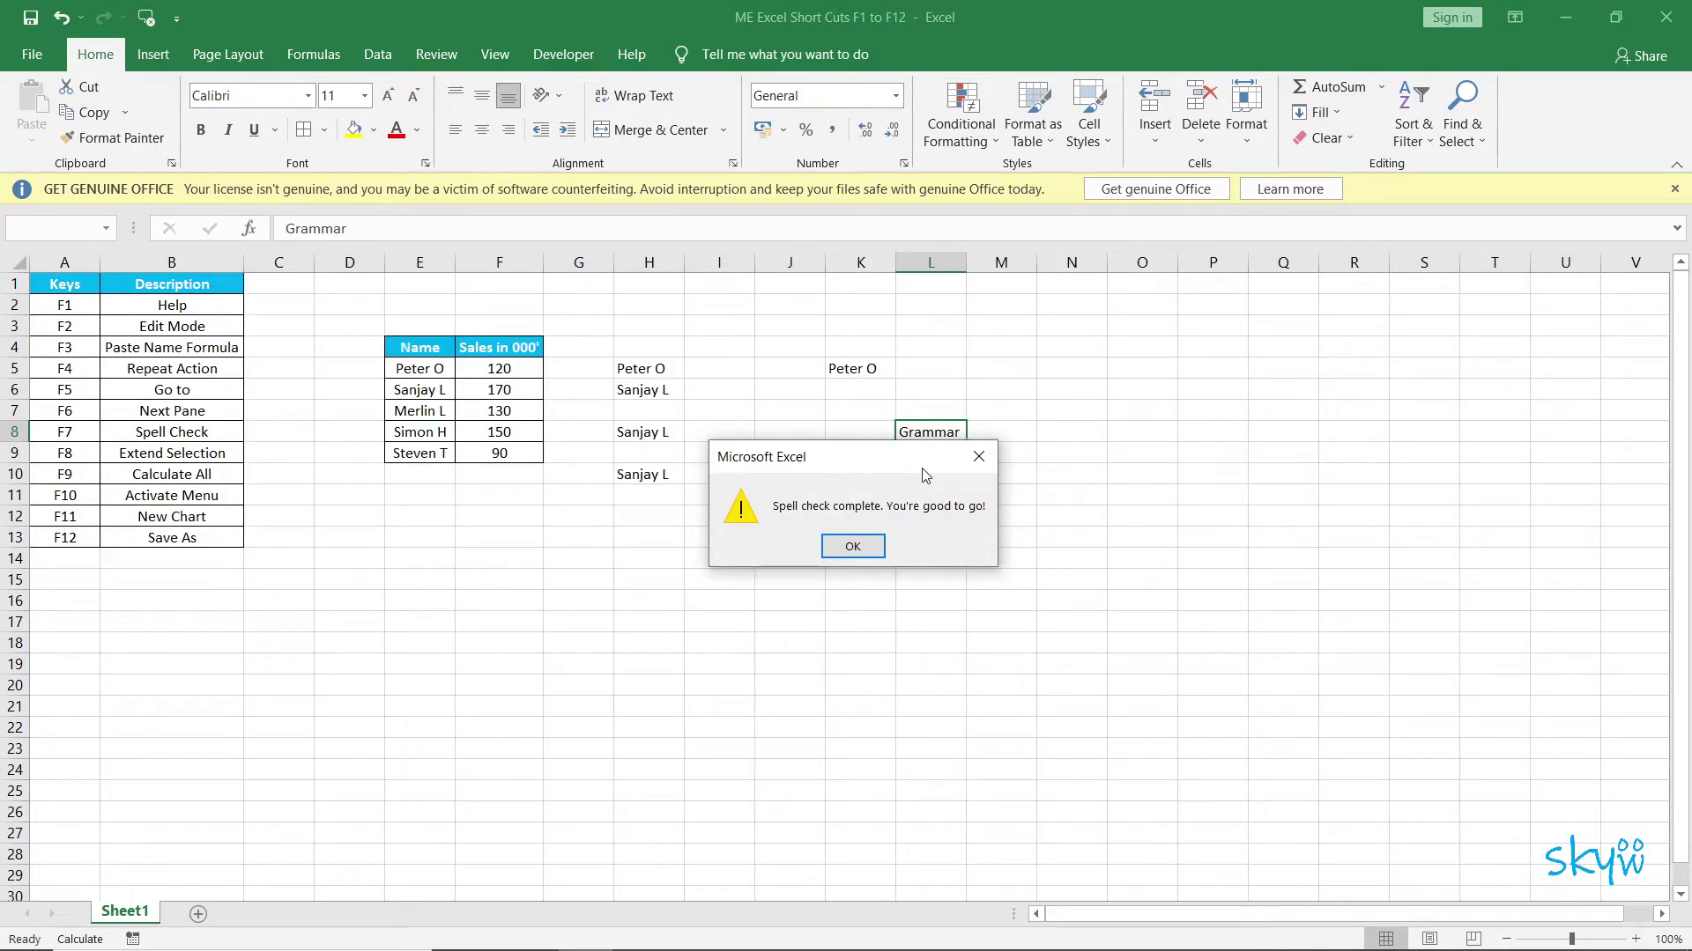
{"action": "key", "text": "Return"}
{"action": "key", "text": "Left"}
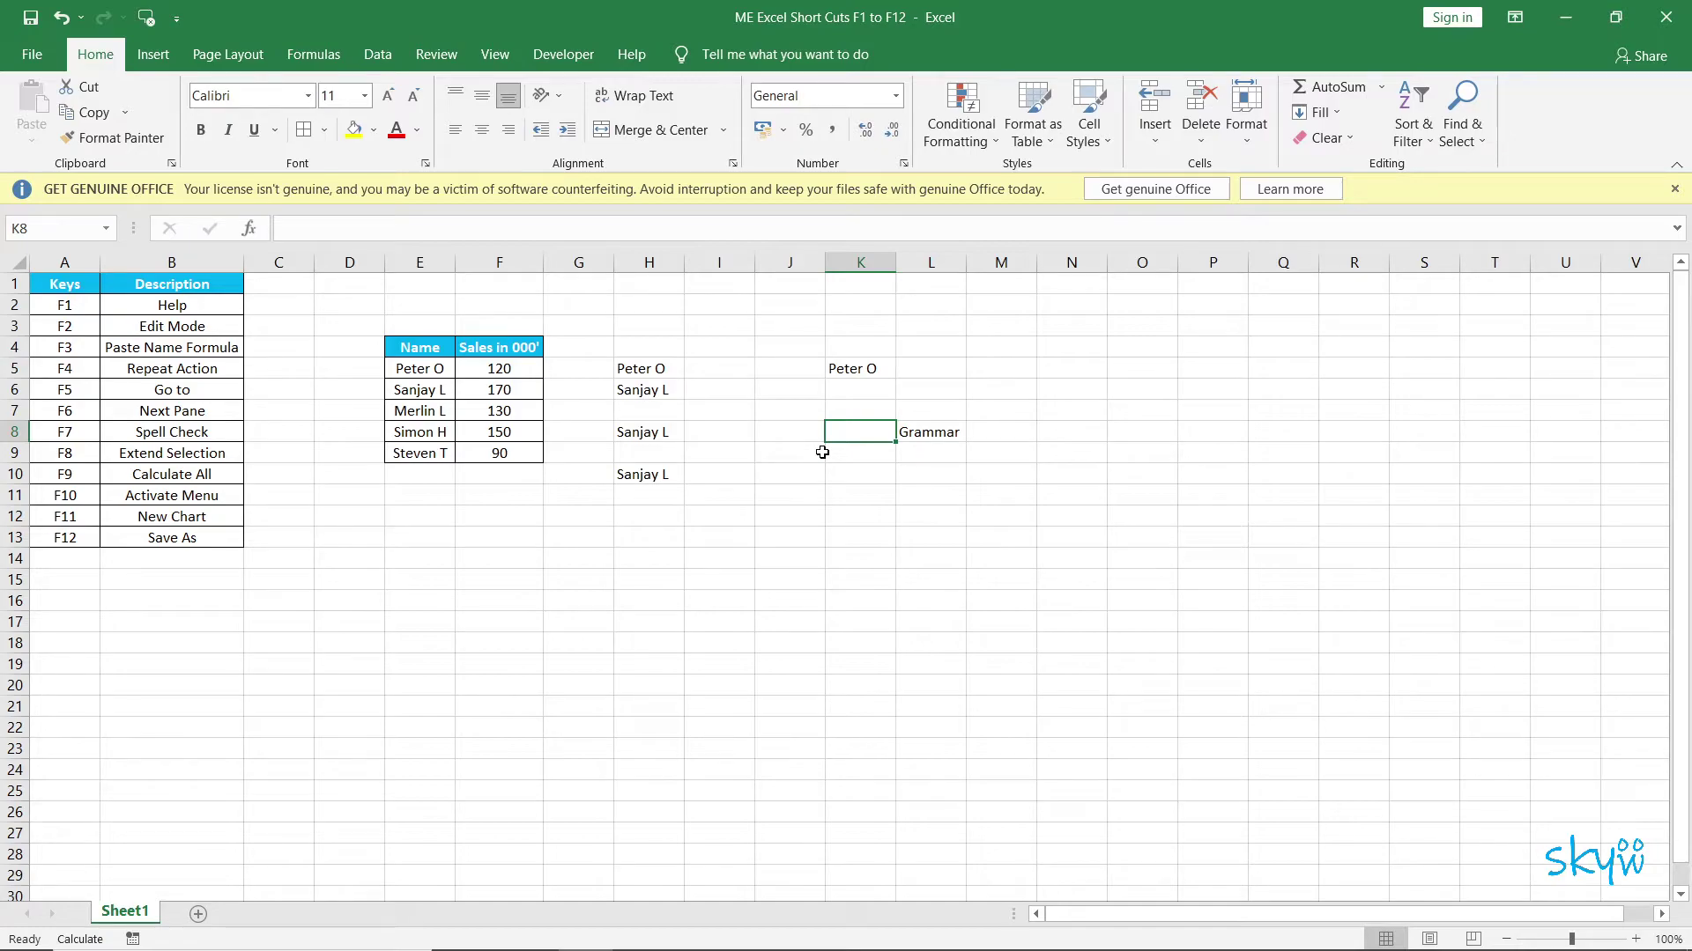
{"action": "left_click", "coordinate": [665, 581]}
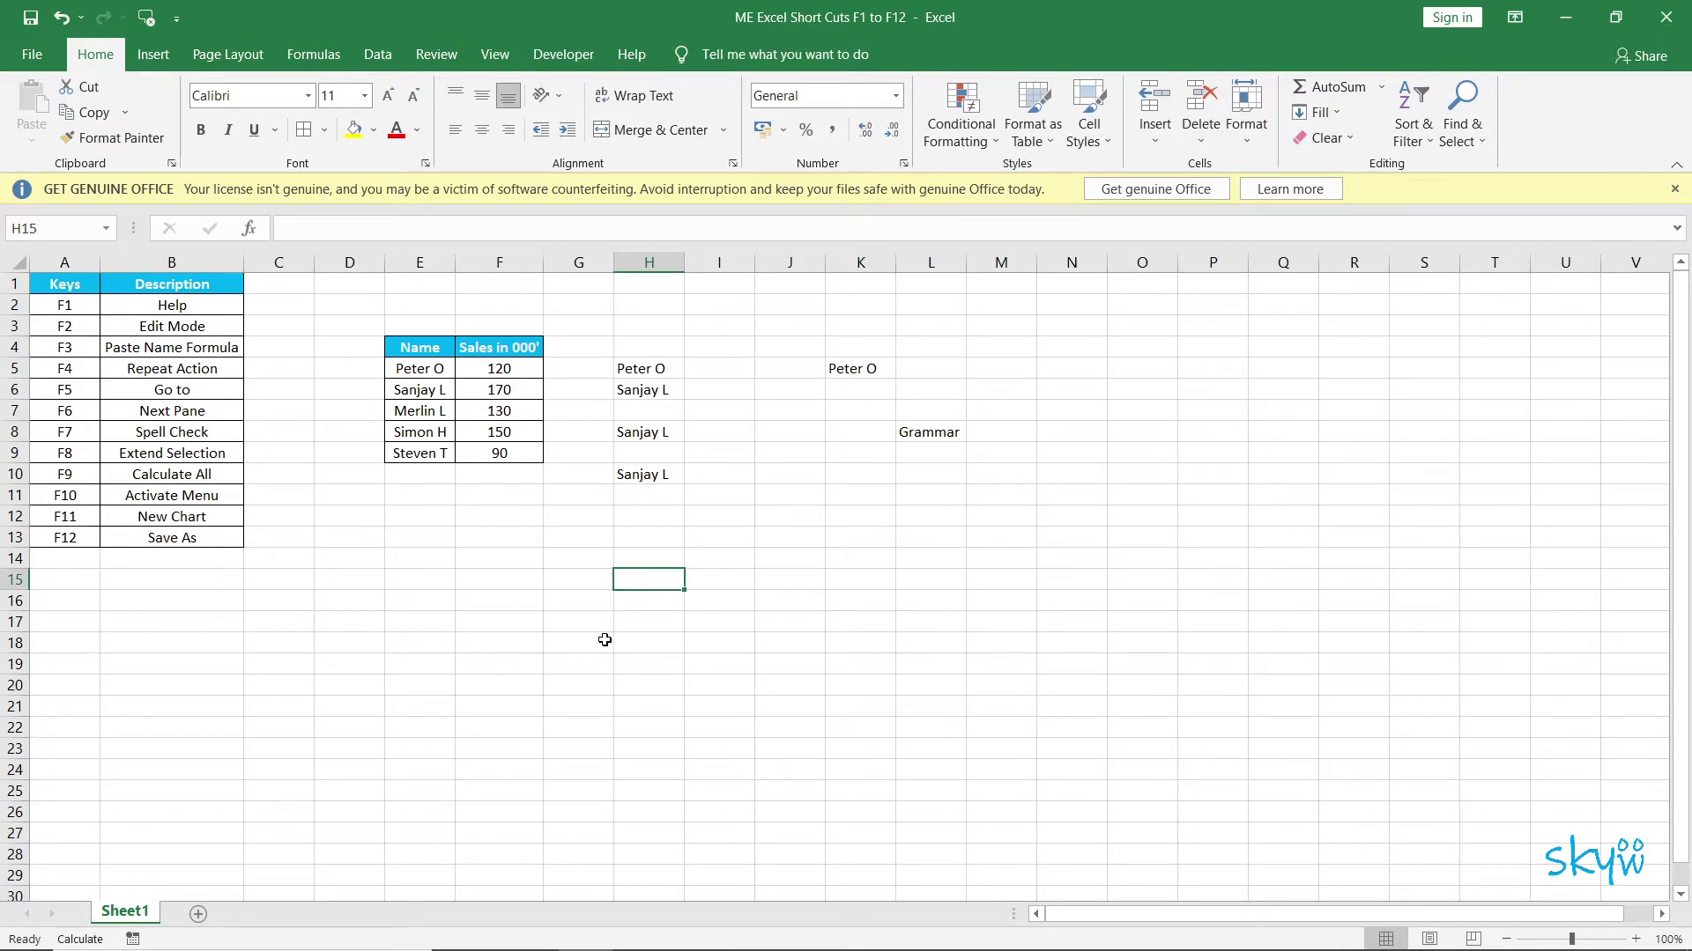
{"action": "key", "text": "Left"}
{"action": "key", "text": "Left"}
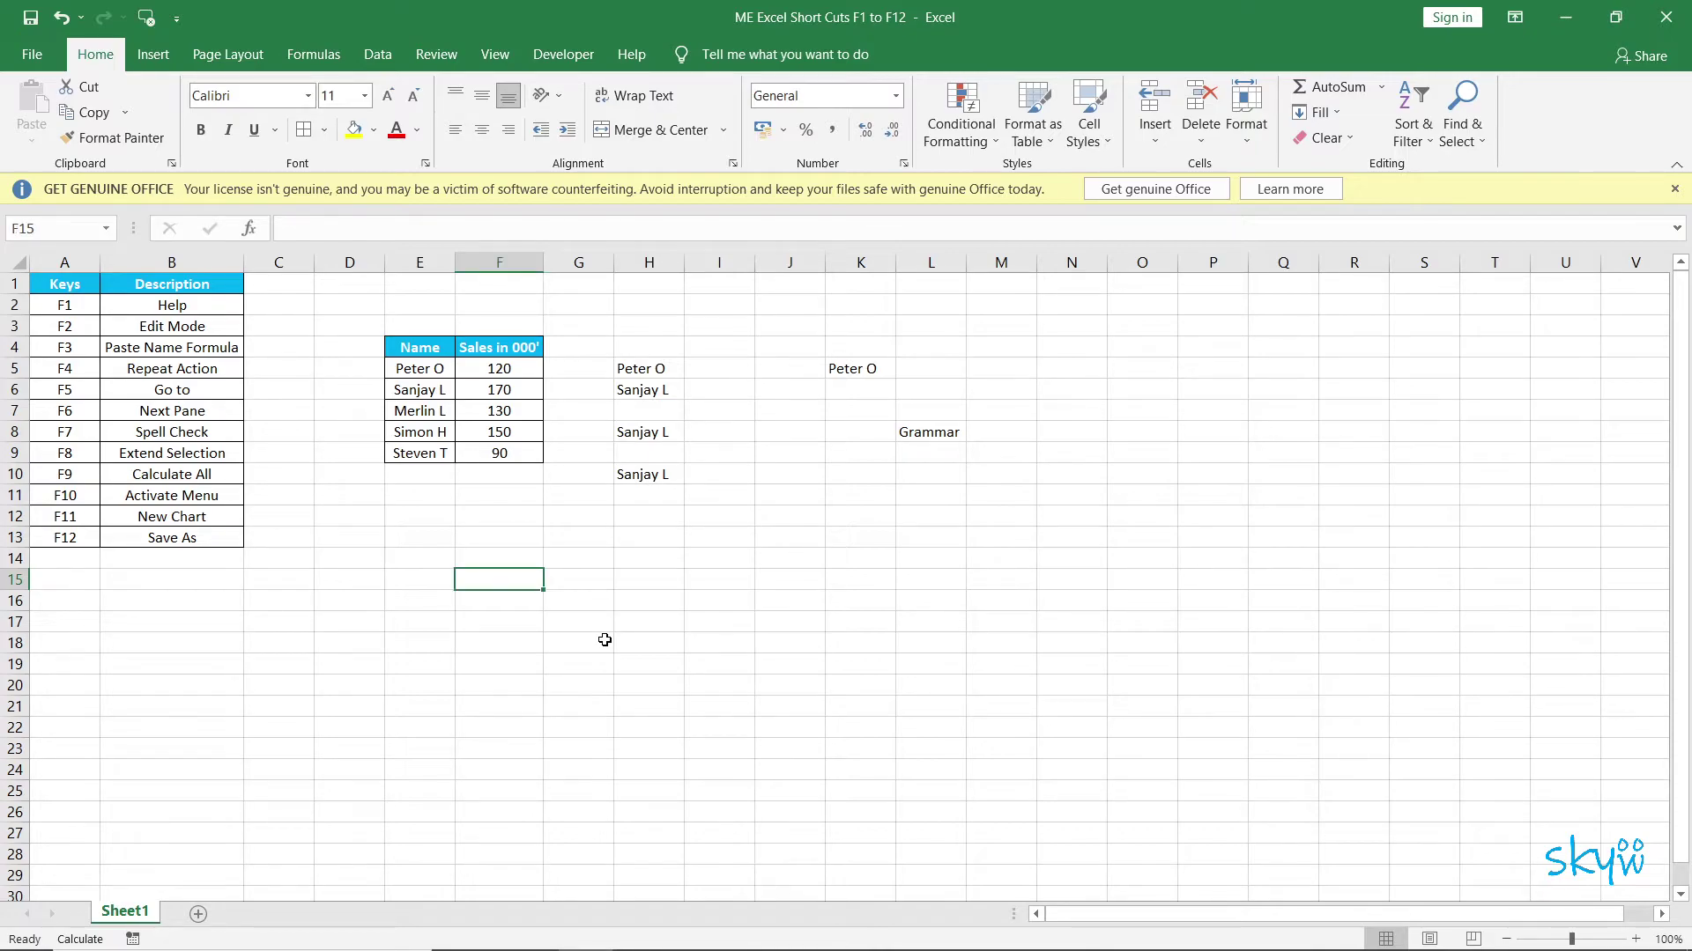
{"action": "key", "text": "Right"}
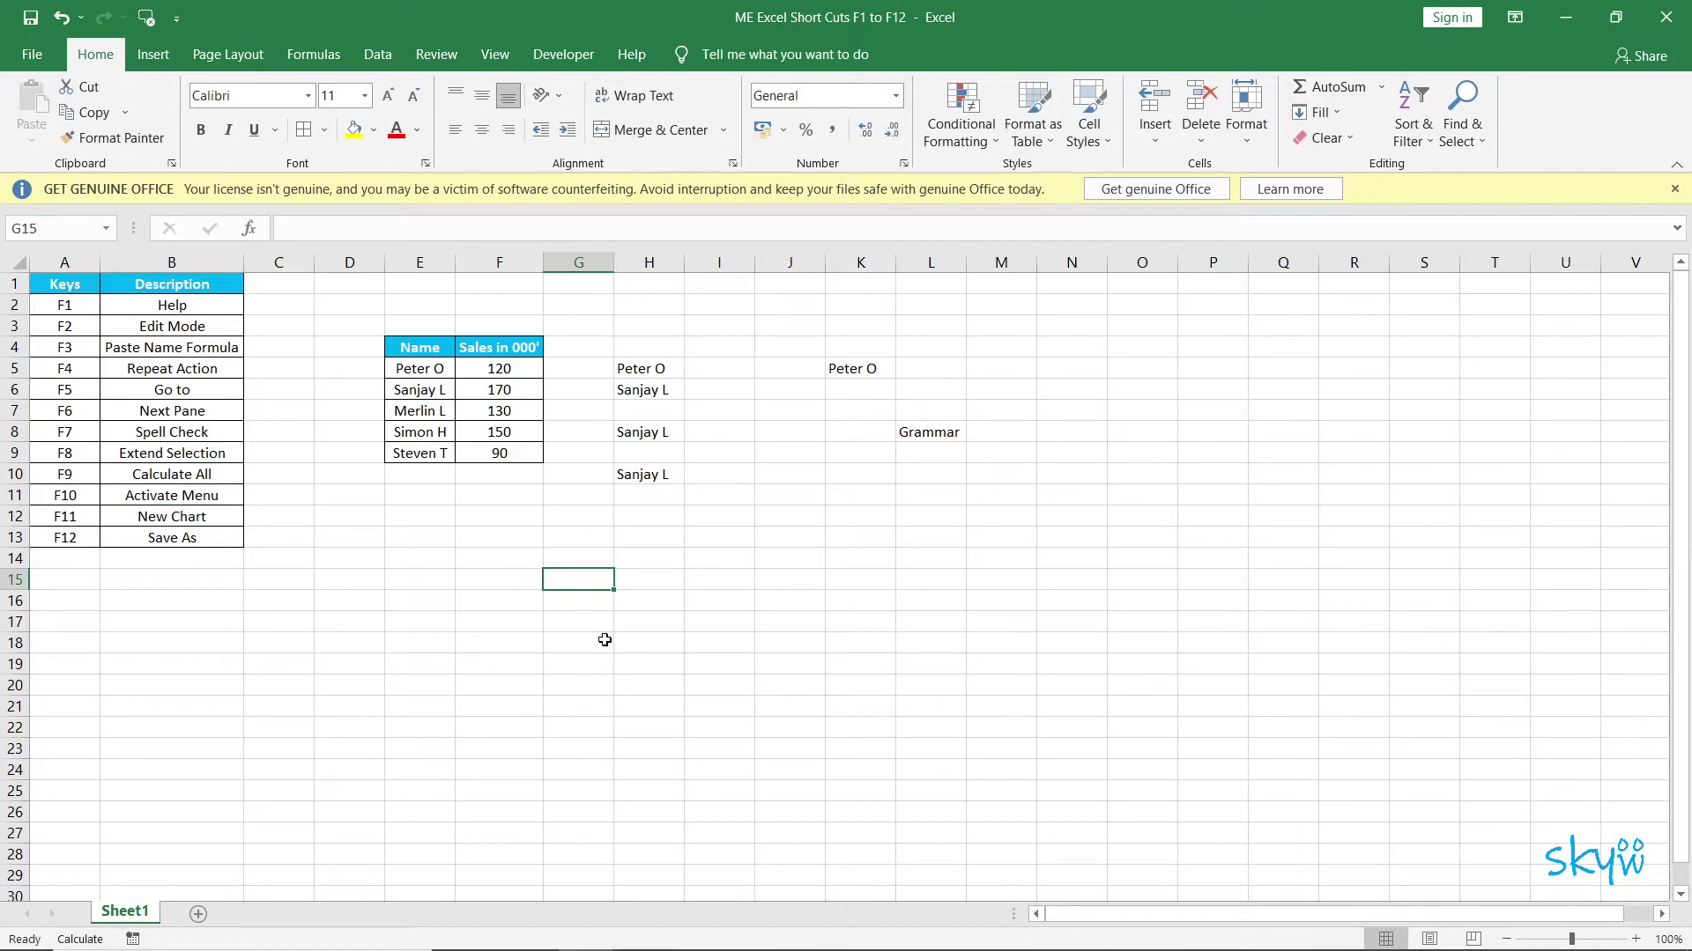
{"action": "key", "text": "F8"}
{"action": "key", "text": "Right"}
{"action": "key", "text": "Right"}
{"action": "key", "text": "Right"}
{"action": "key", "text": "Down"}
{"action": "key", "text": "Down"}
{"action": "key", "text": "Down"}
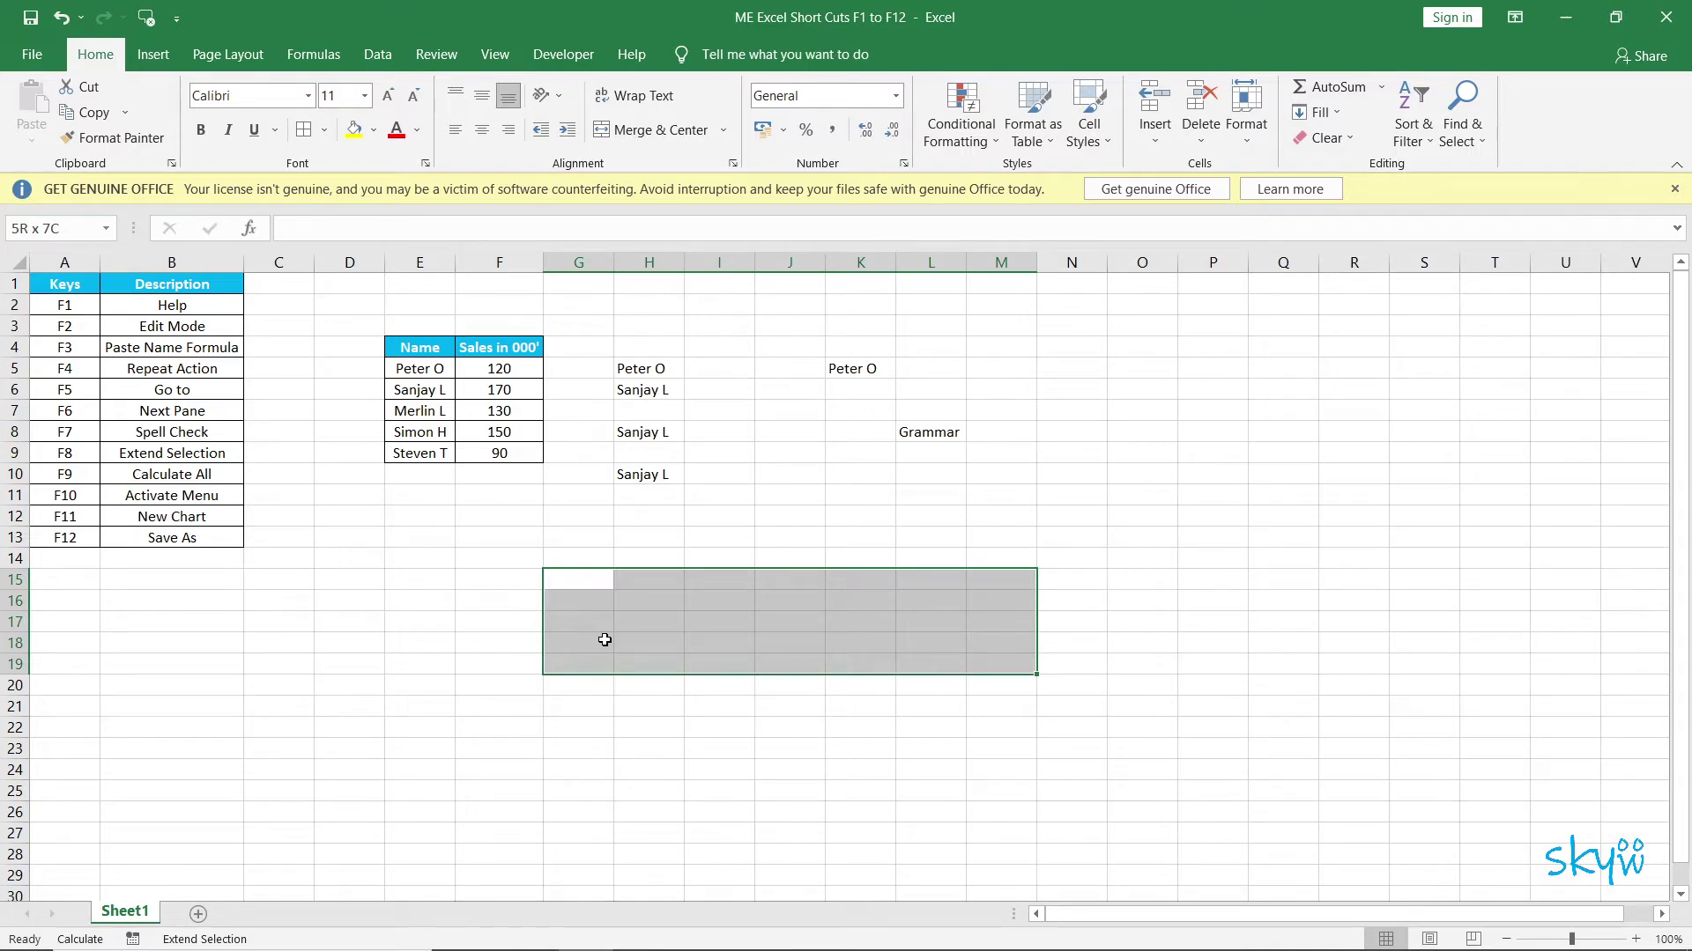
{"action": "key", "text": "Down"}
{"action": "key", "text": "Down"}
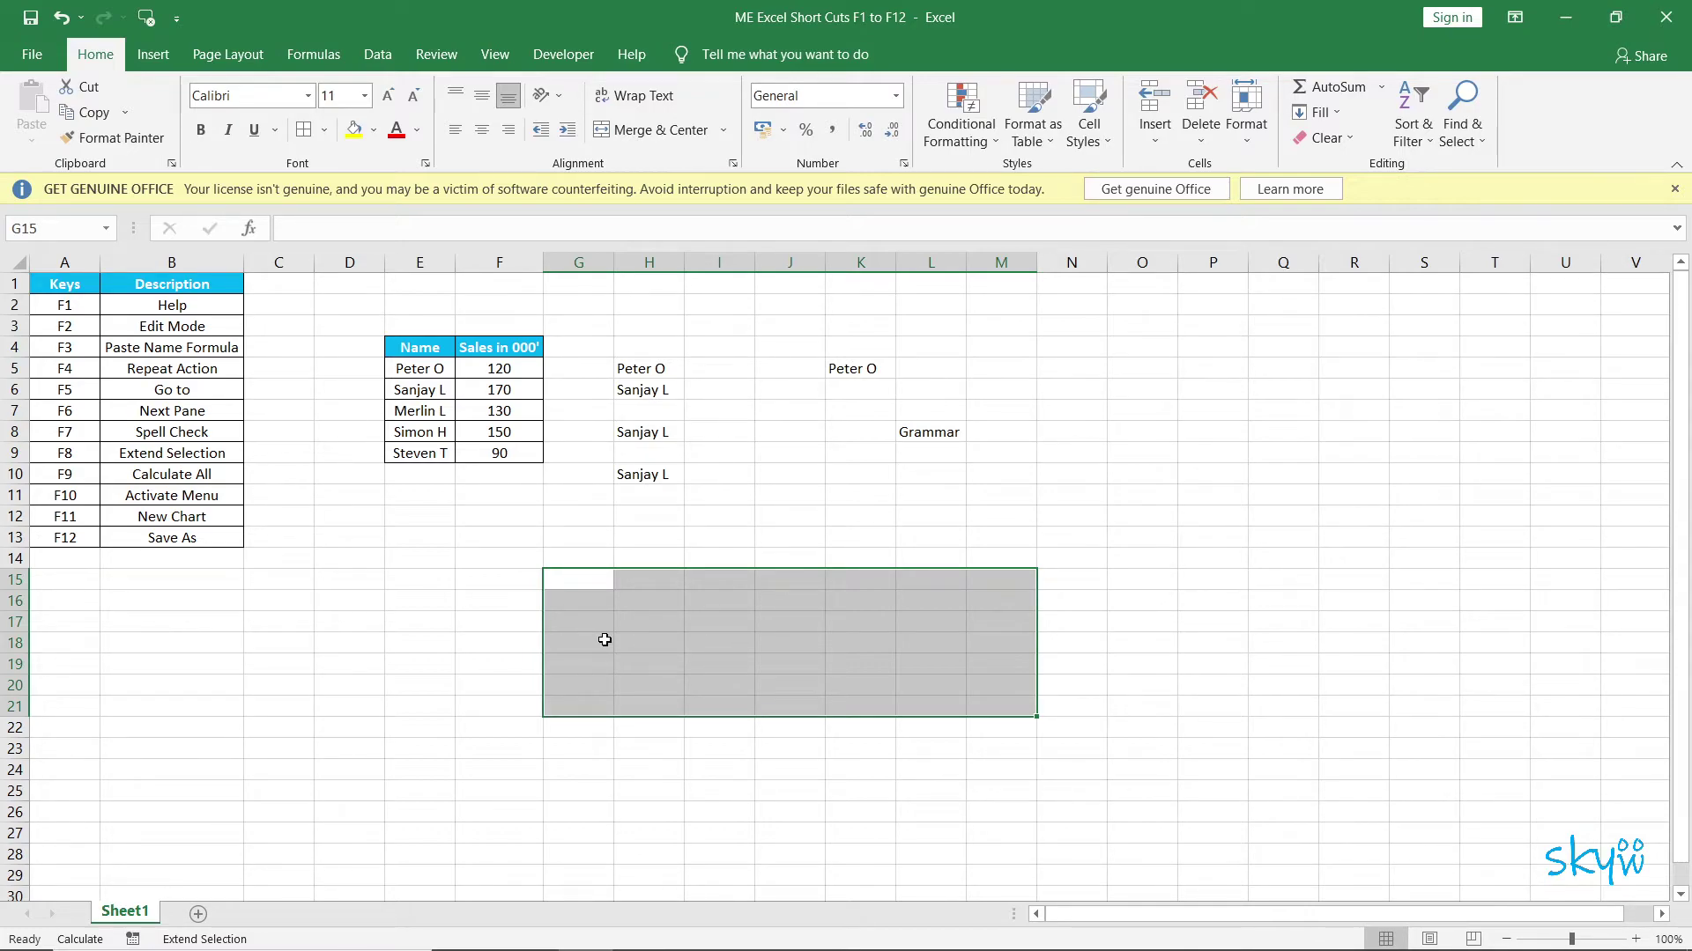
{"action": "key", "text": "ctrl+z"}
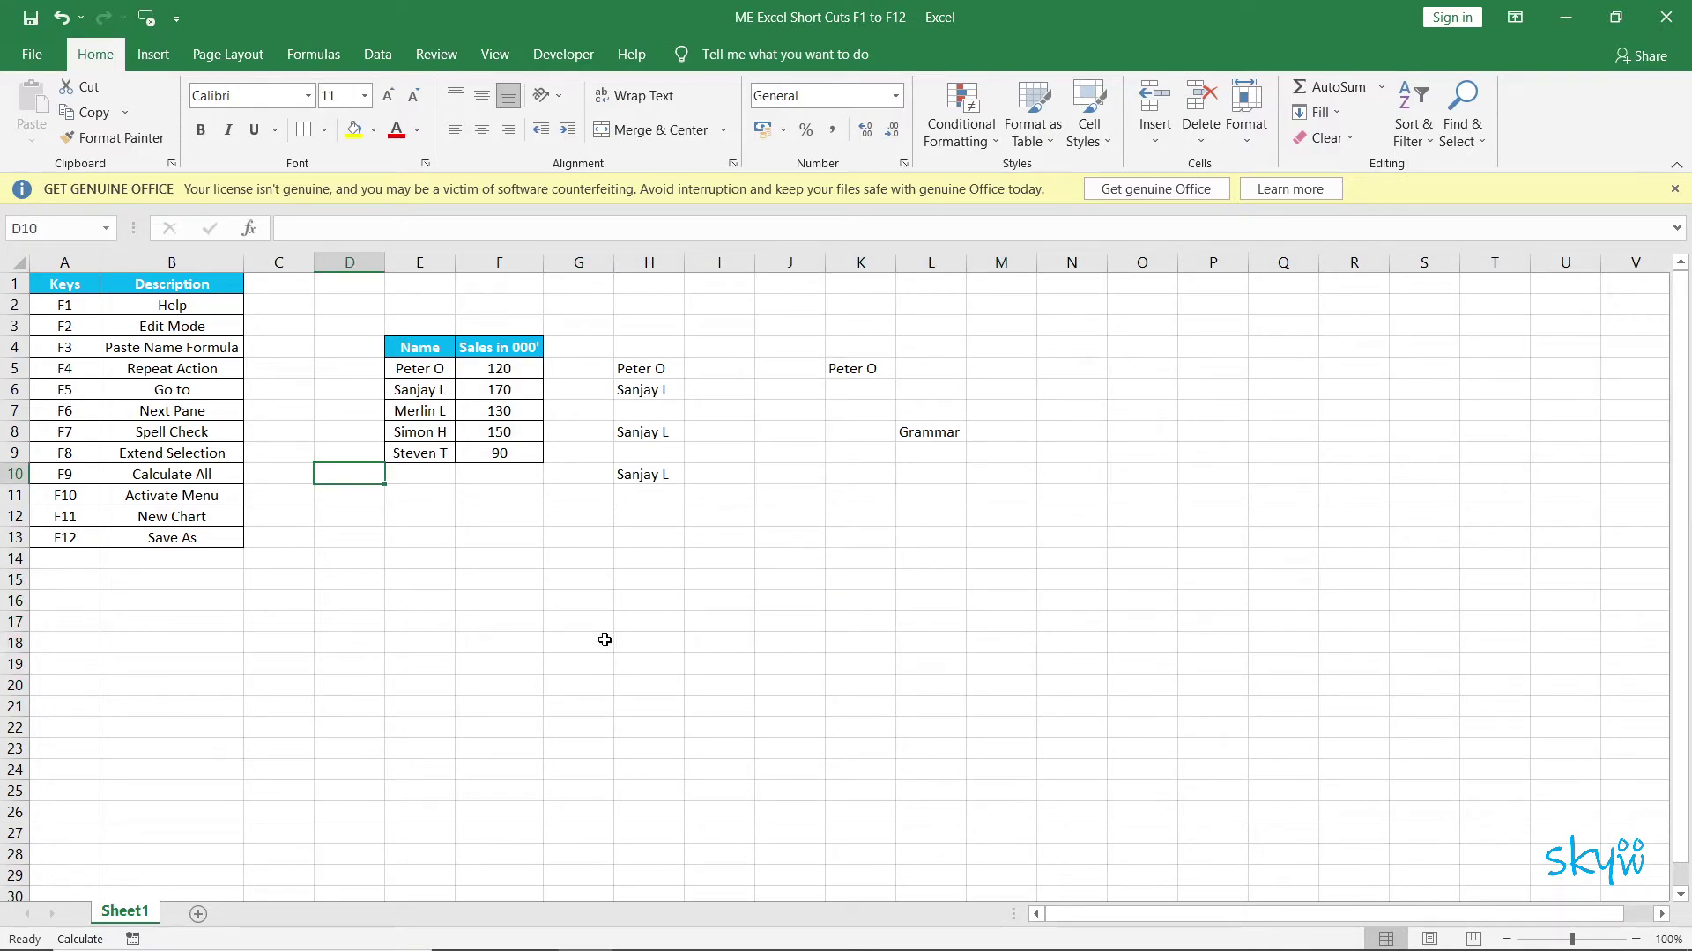
- Select the sales figures F5:F9 and add a Total row summing them in F10
{"action": "key", "text": "Up"}
{"action": "key", "text": "Up"}
{"action": "key", "text": "Right"}
{"action": "key", "text": "Right"}
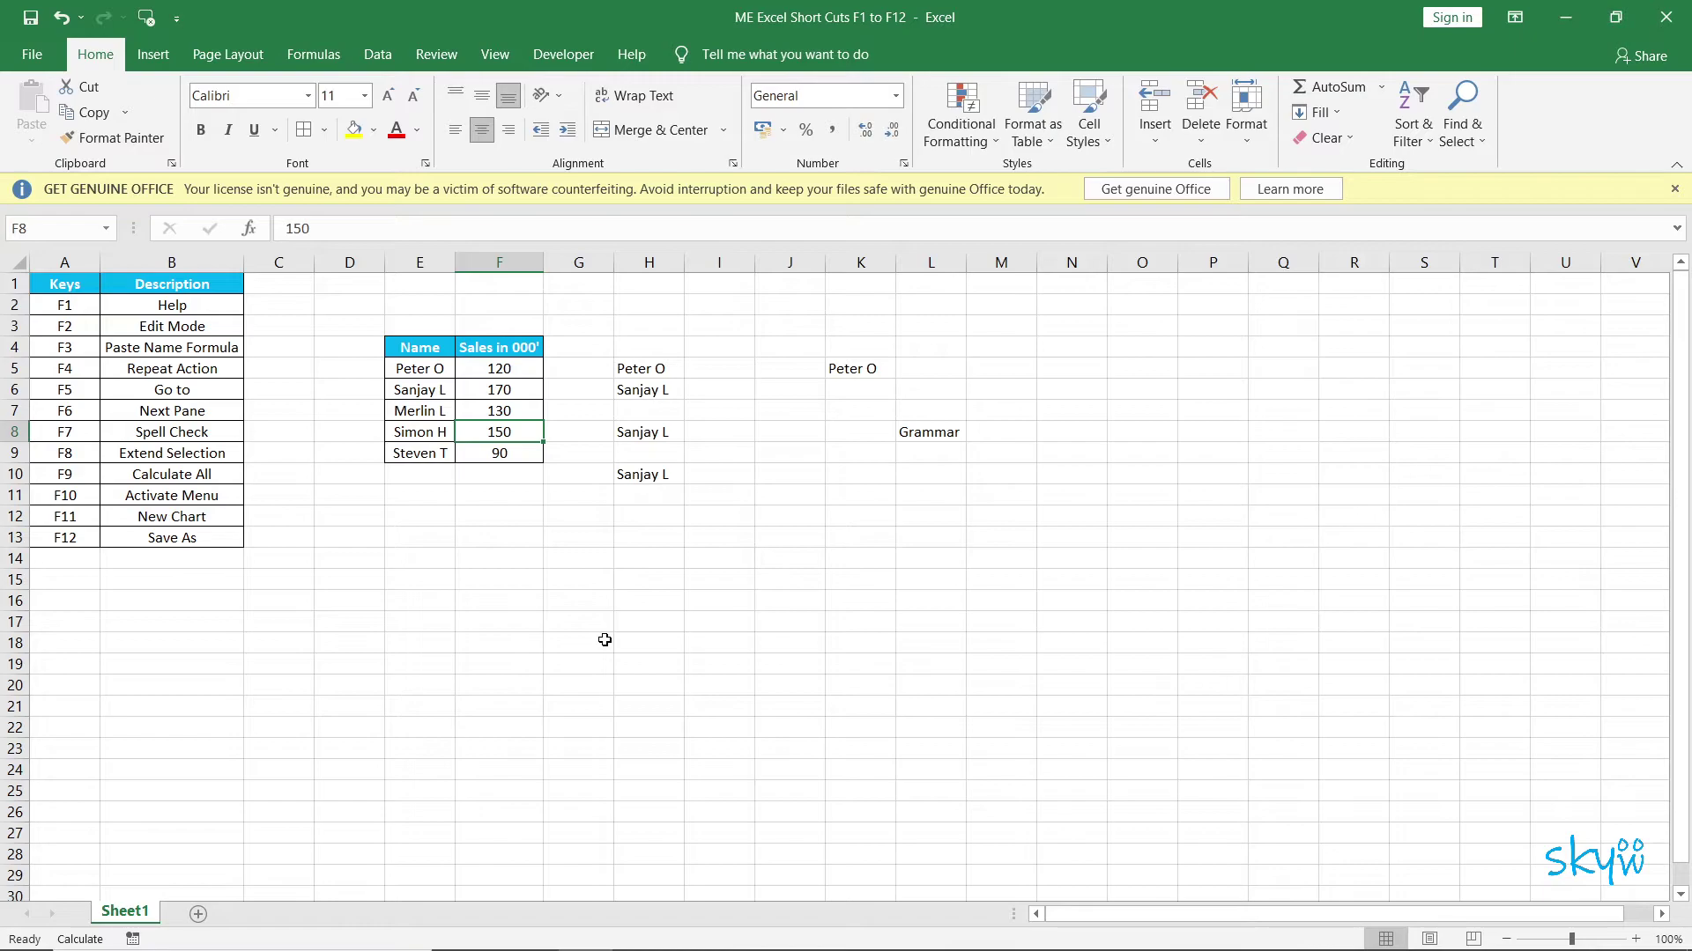
{"action": "key", "text": "Up"}
{"action": "key", "text": "Up"}
{"action": "key", "text": "Up"}
{"action": "key", "text": "ctrl+shift+Down"}
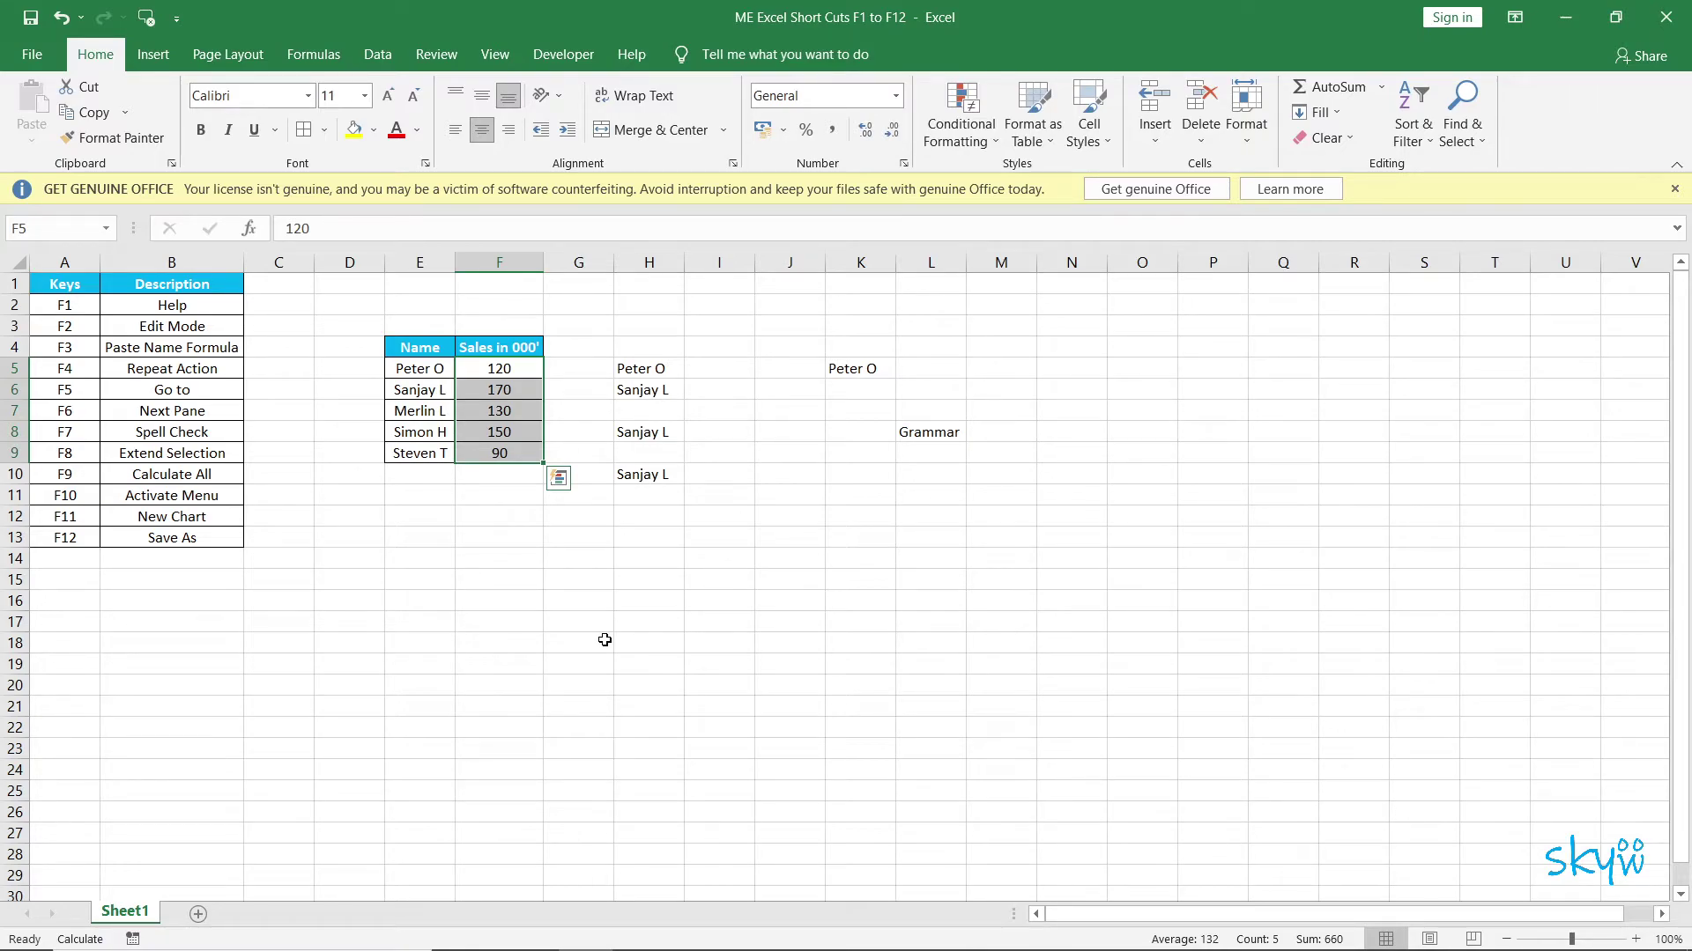
{"action": "key", "text": "F4"}
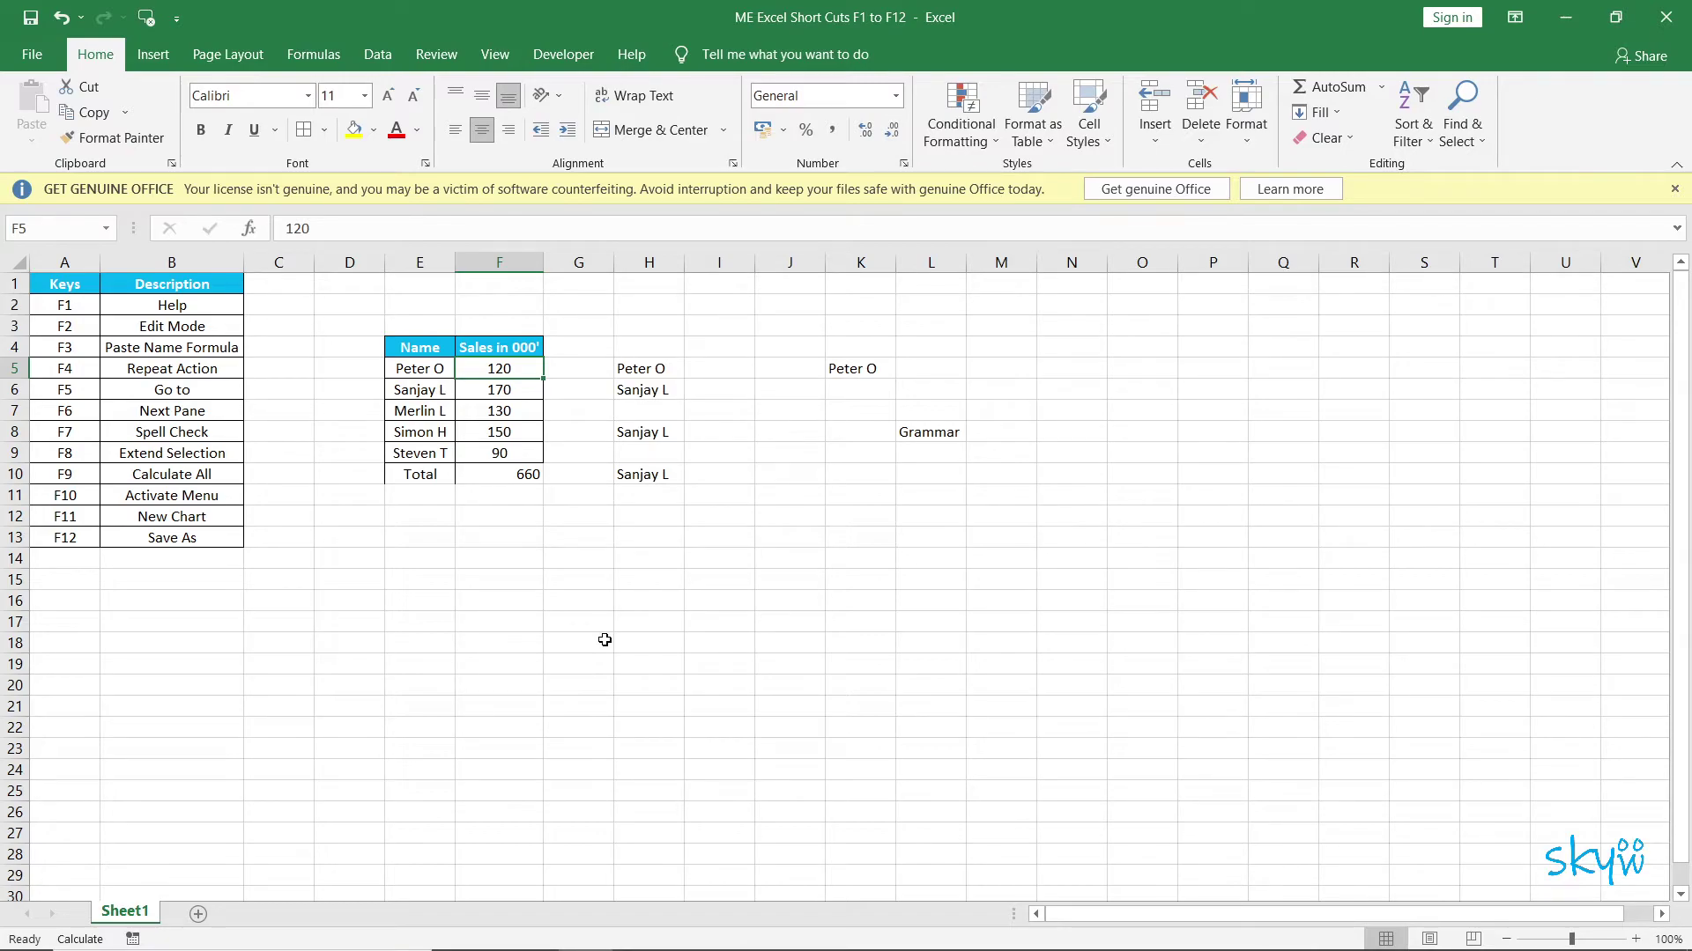
- Change the first sales figure in F5 from 120 to 140
{"action": "type", "text": "140"}
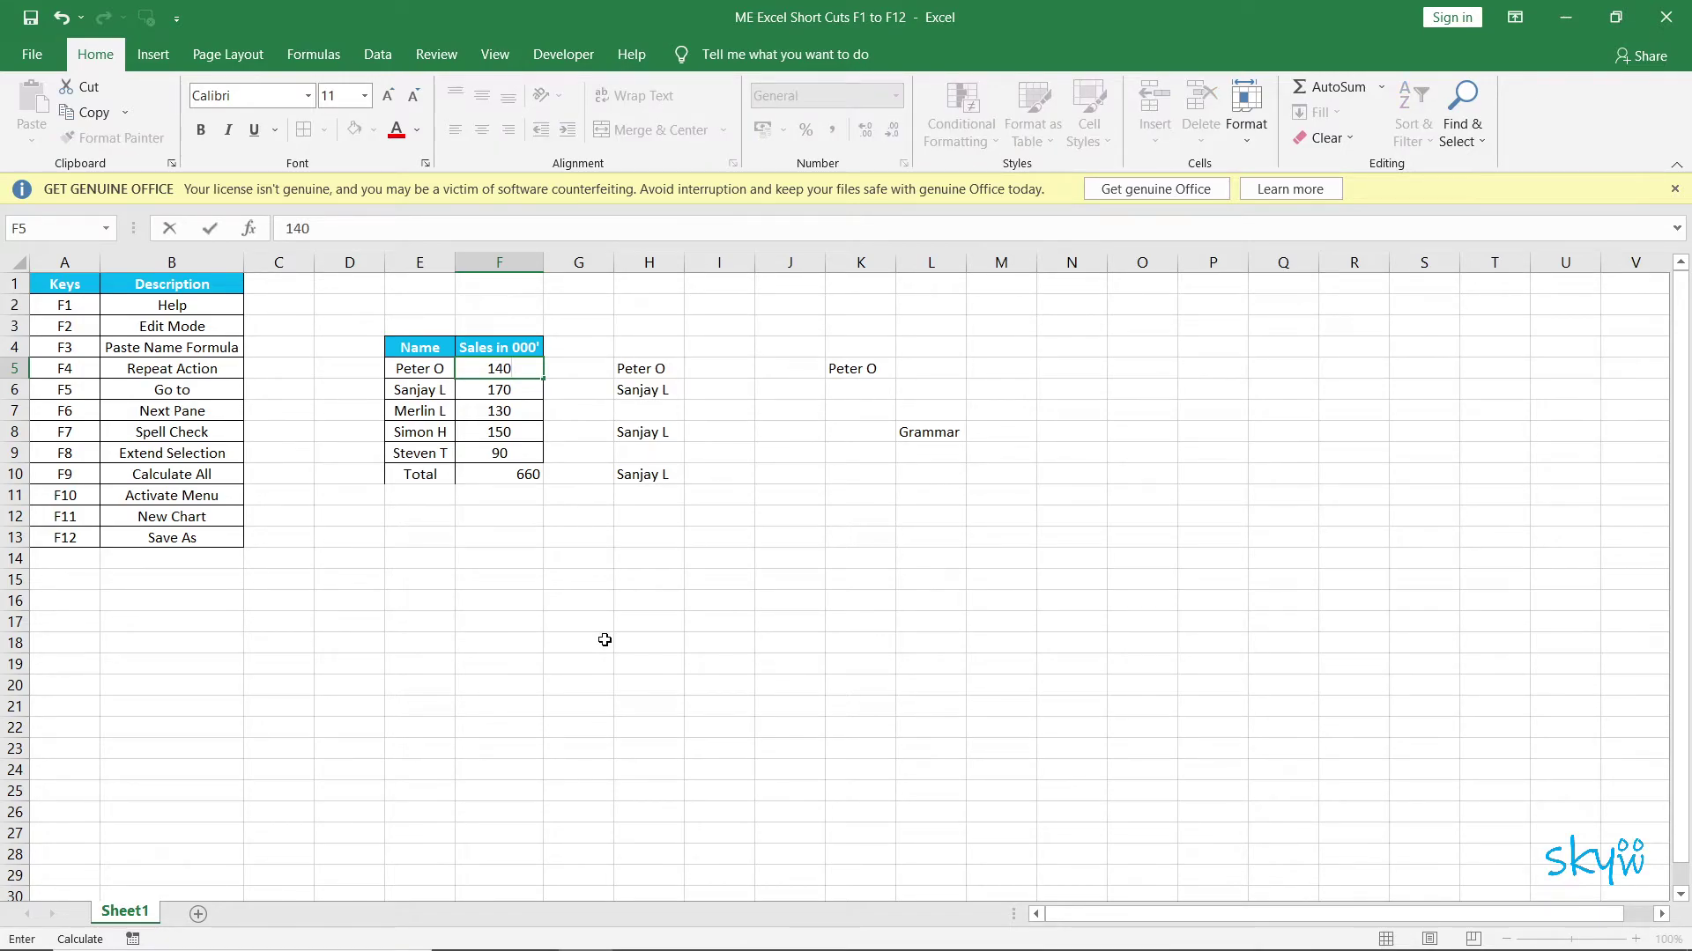
{"action": "key", "text": "Return"}
{"action": "key", "text": "ctrl+Down"}
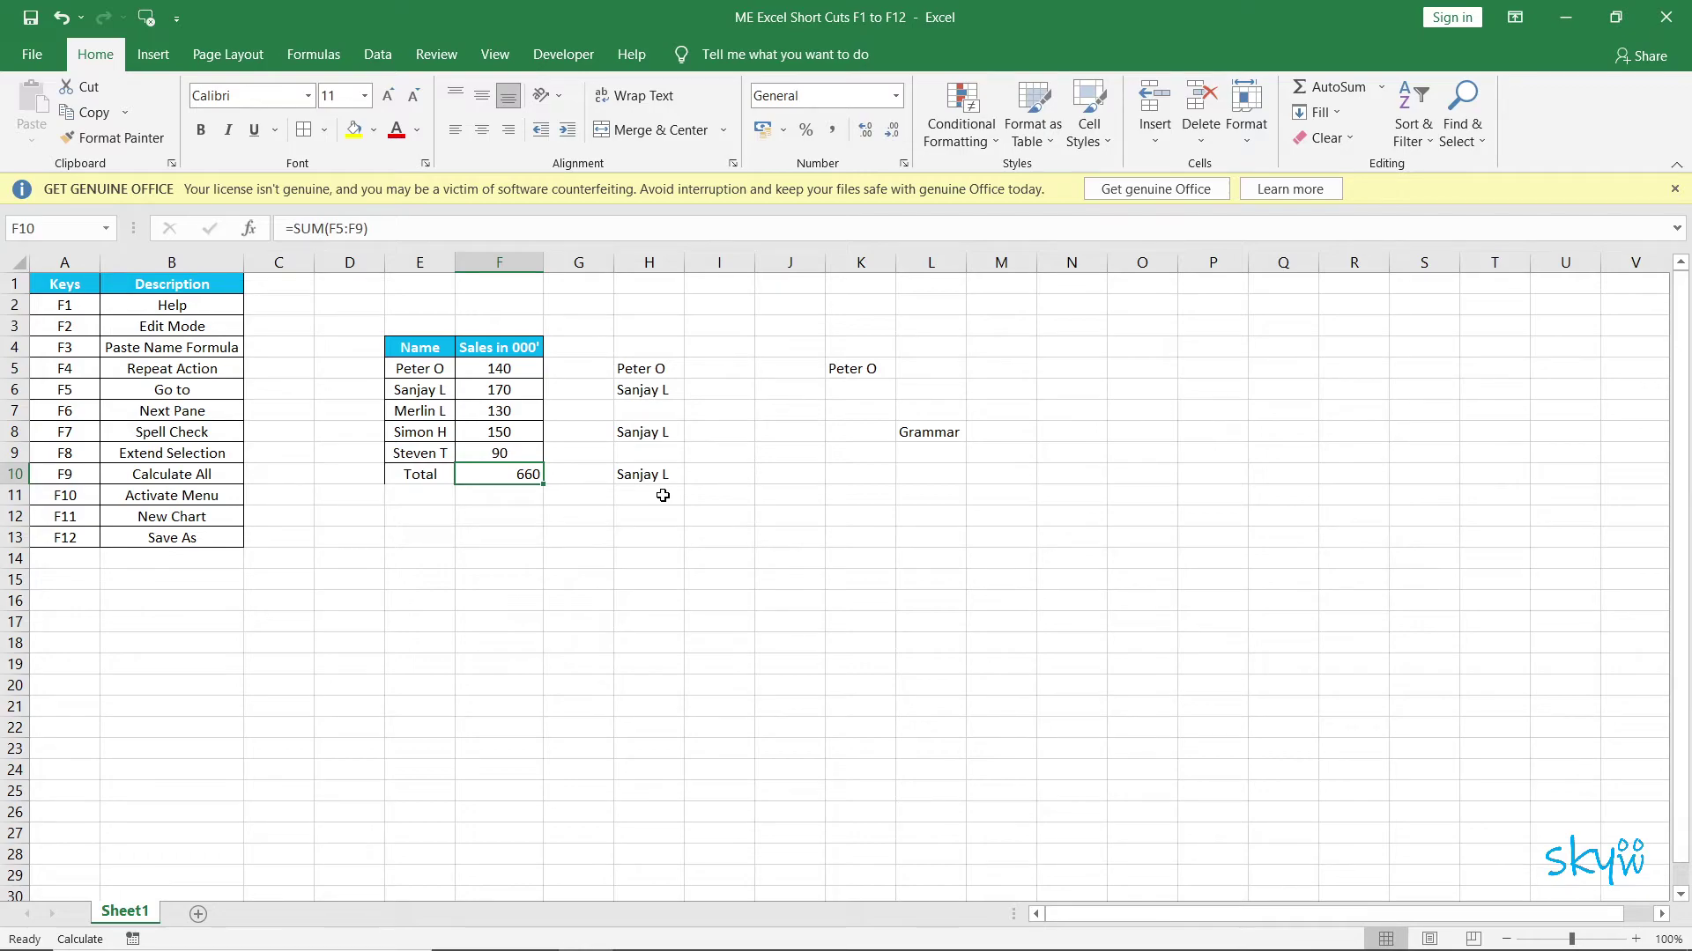
- Set Calculation Options to Automatic and recalculate so the F10 total reads 680
{"action": "scroll", "coordinate": [1231, 134], "scroll_direction": "down", "scroll_amount": 3}
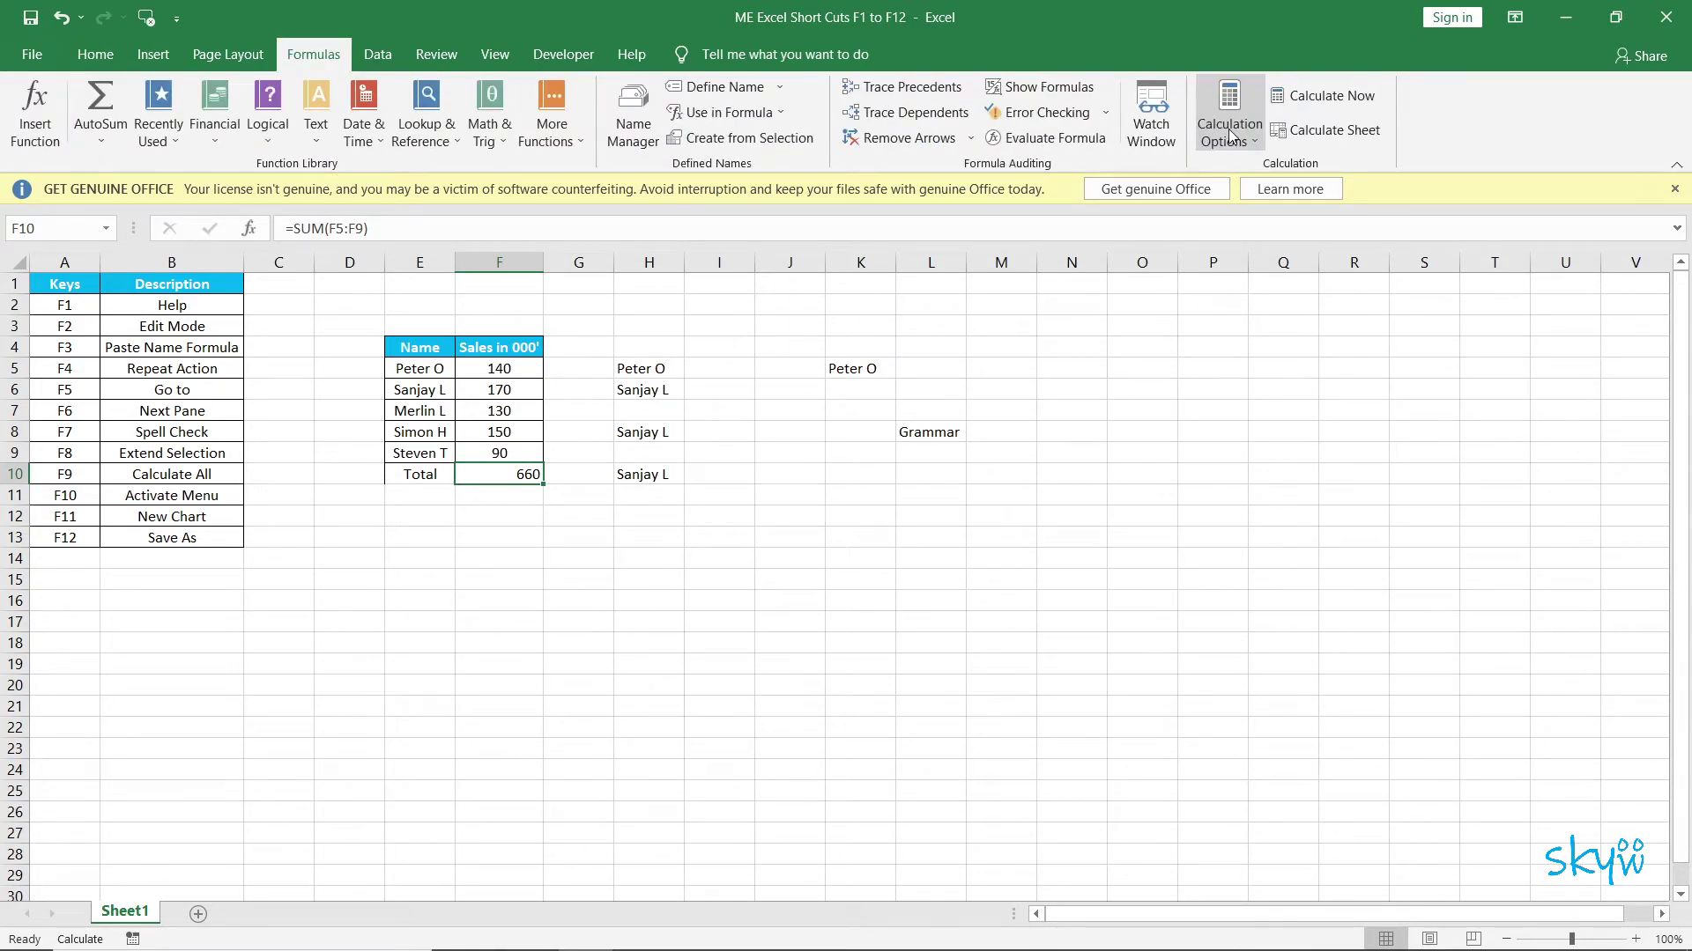
{"action": "left_click", "coordinate": [1230, 135]}
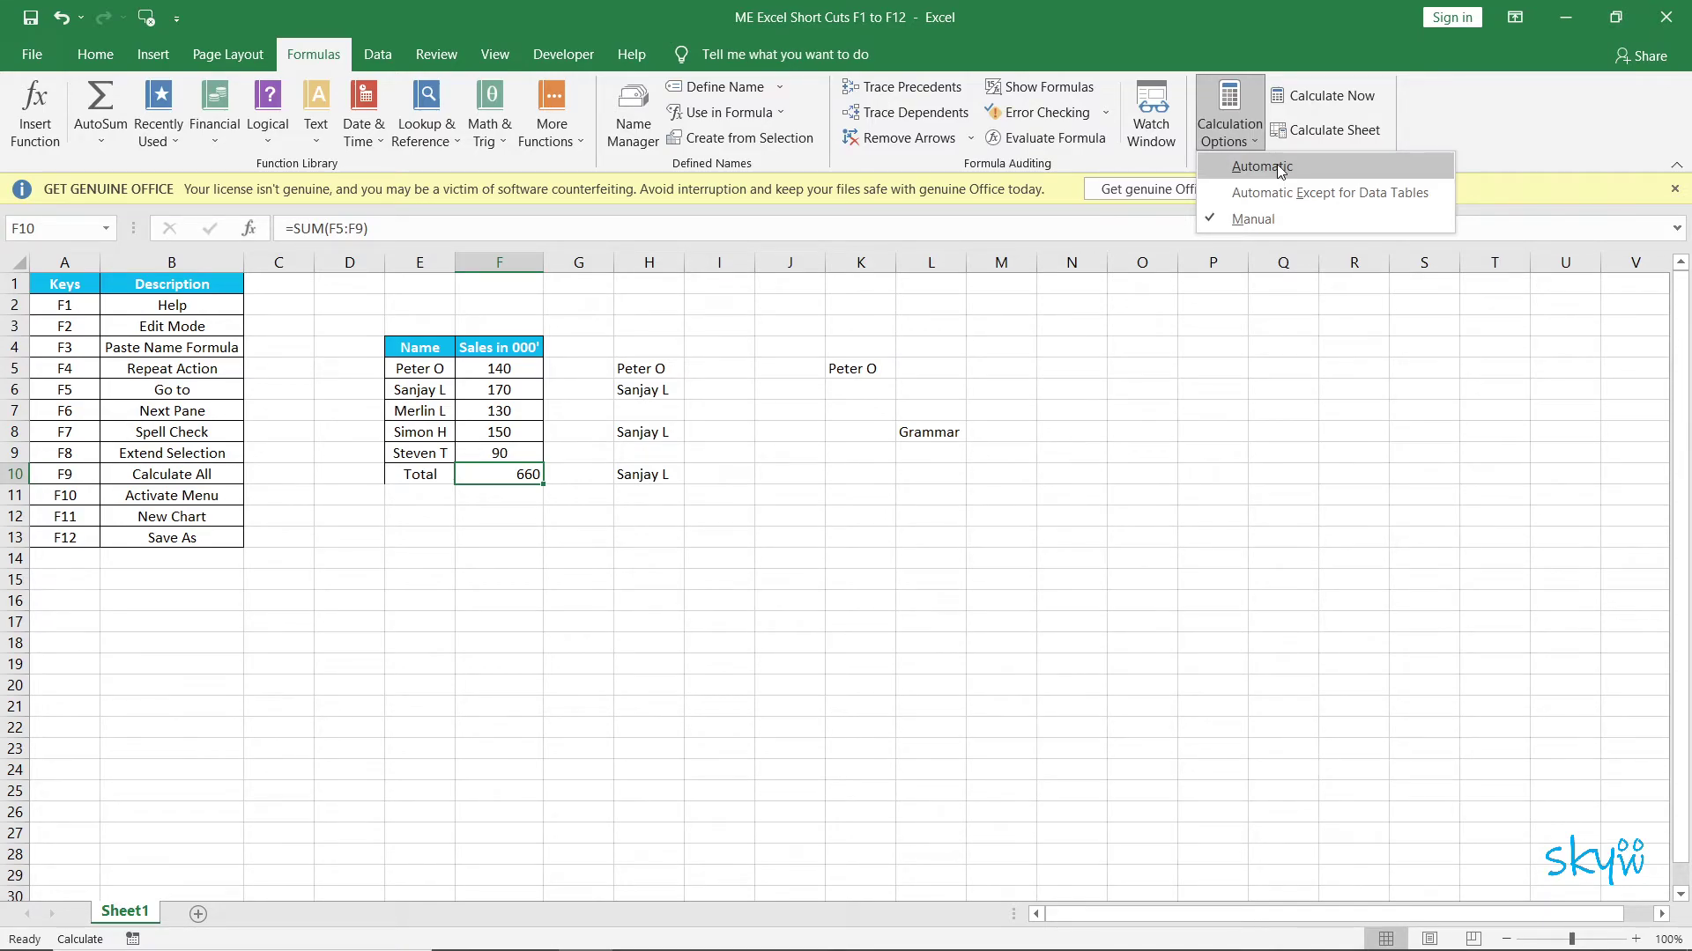
{"action": "left_click", "coordinate": [1279, 170]}
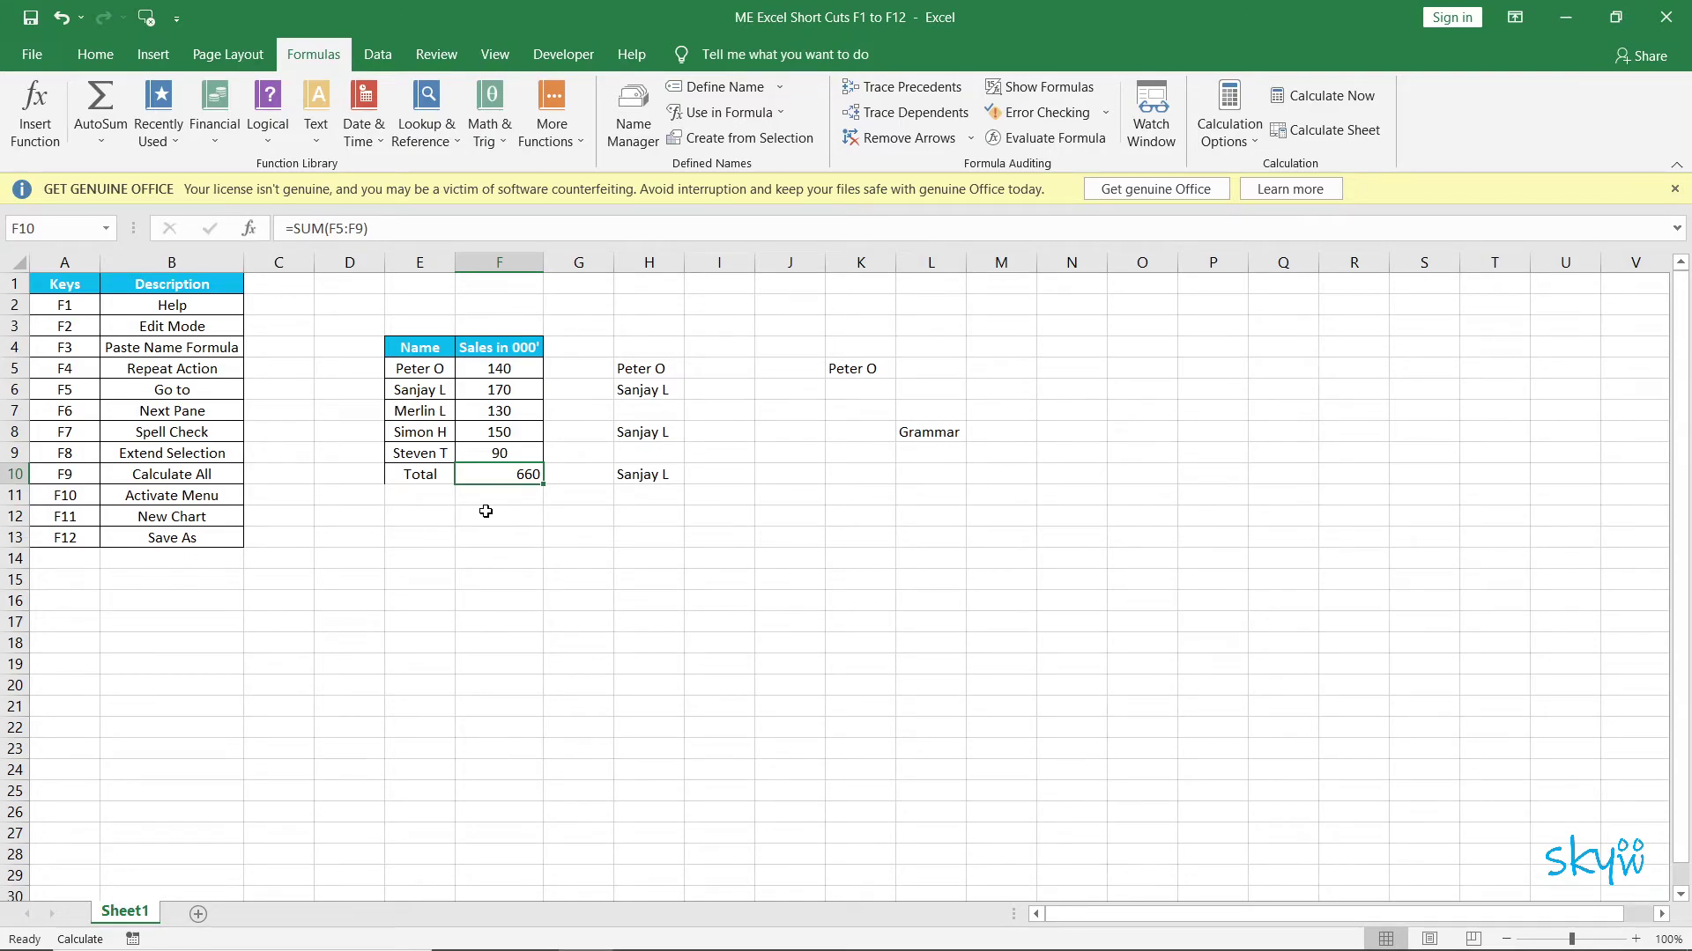
{"action": "left_click", "coordinate": [507, 517]}
{"action": "key", "text": "F9"}
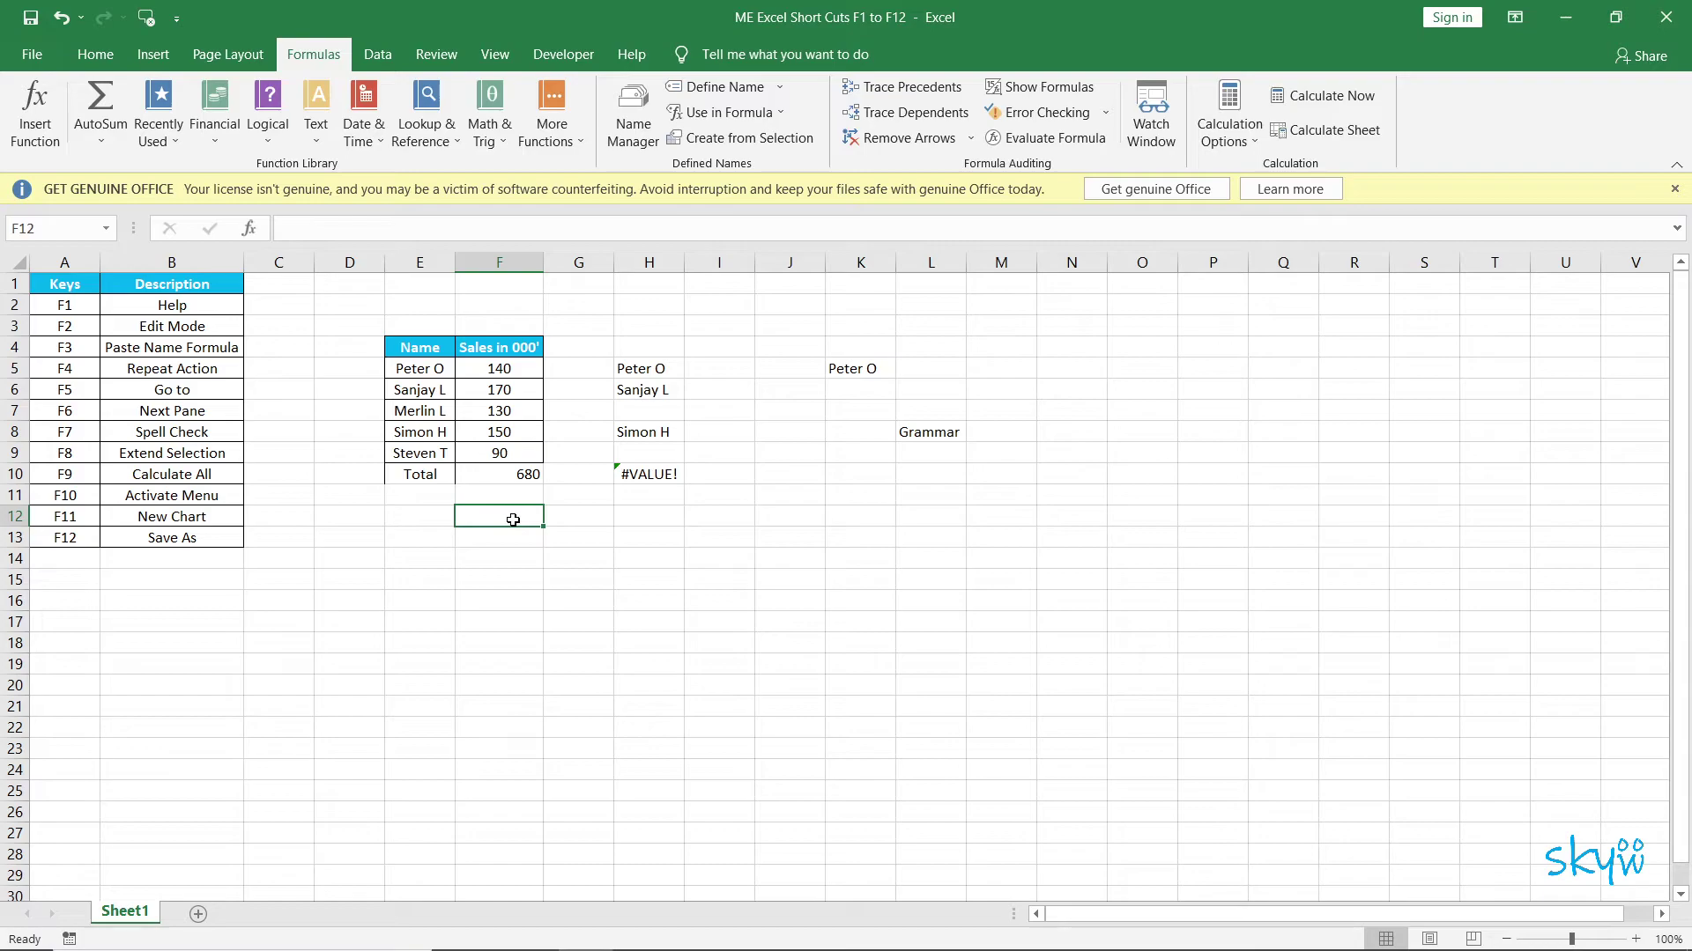
{"action": "key", "text": "Up"}
{"action": "key", "text": "Up"}
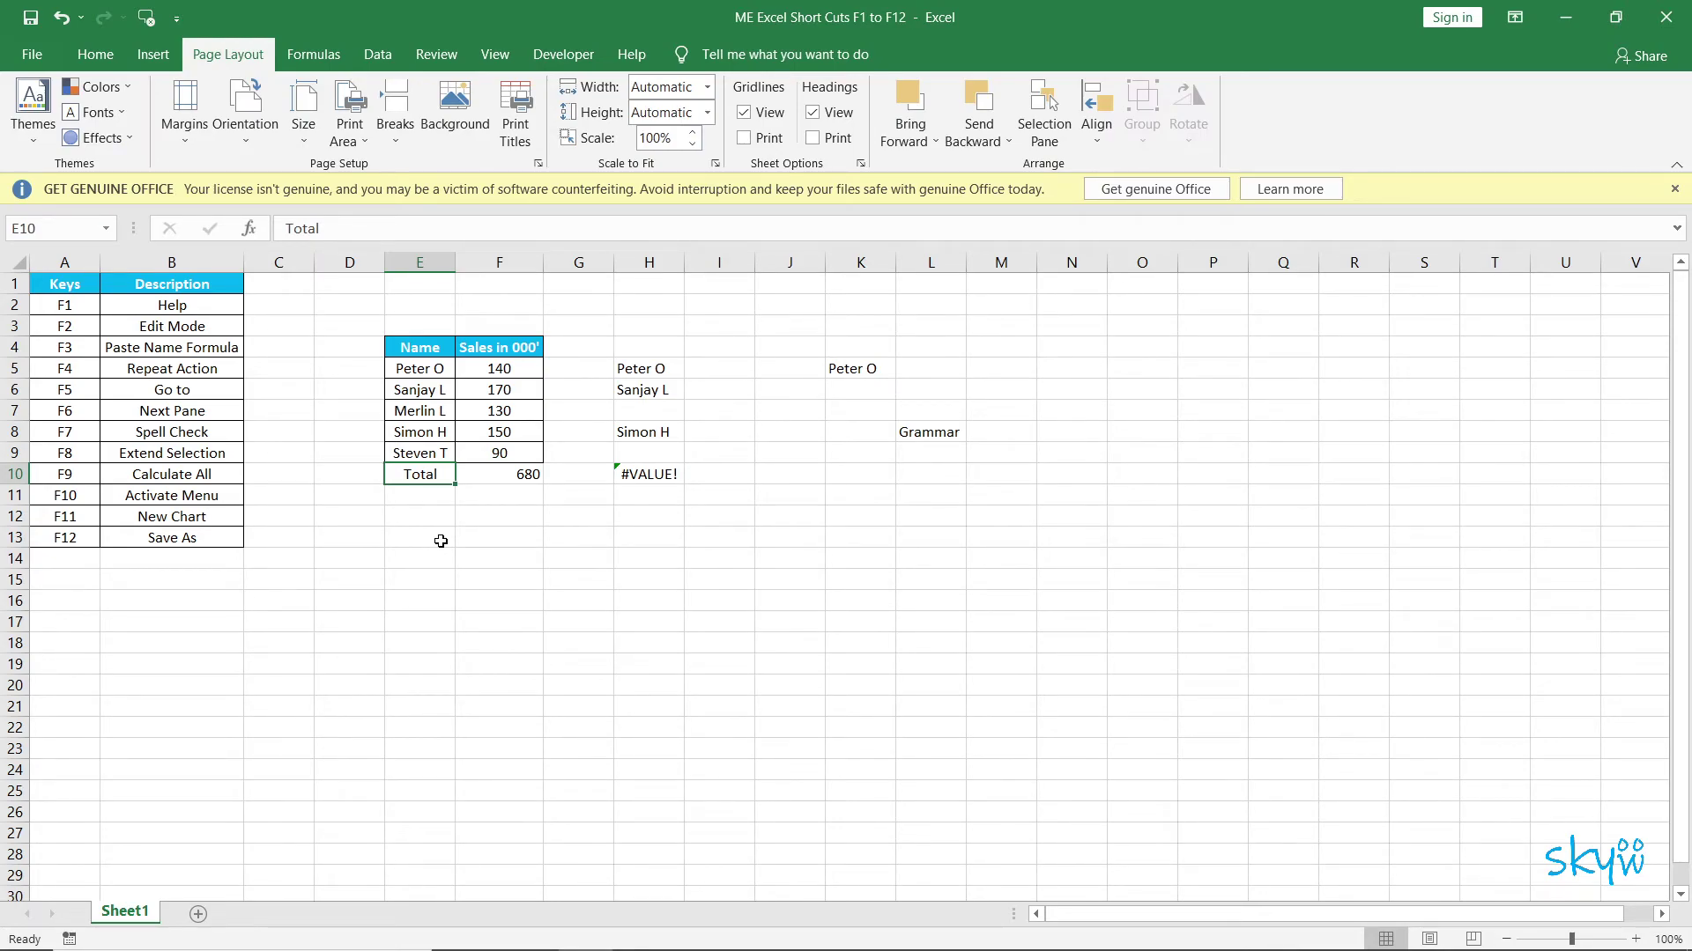
{"action": "left_click", "coordinate": [441, 541]}
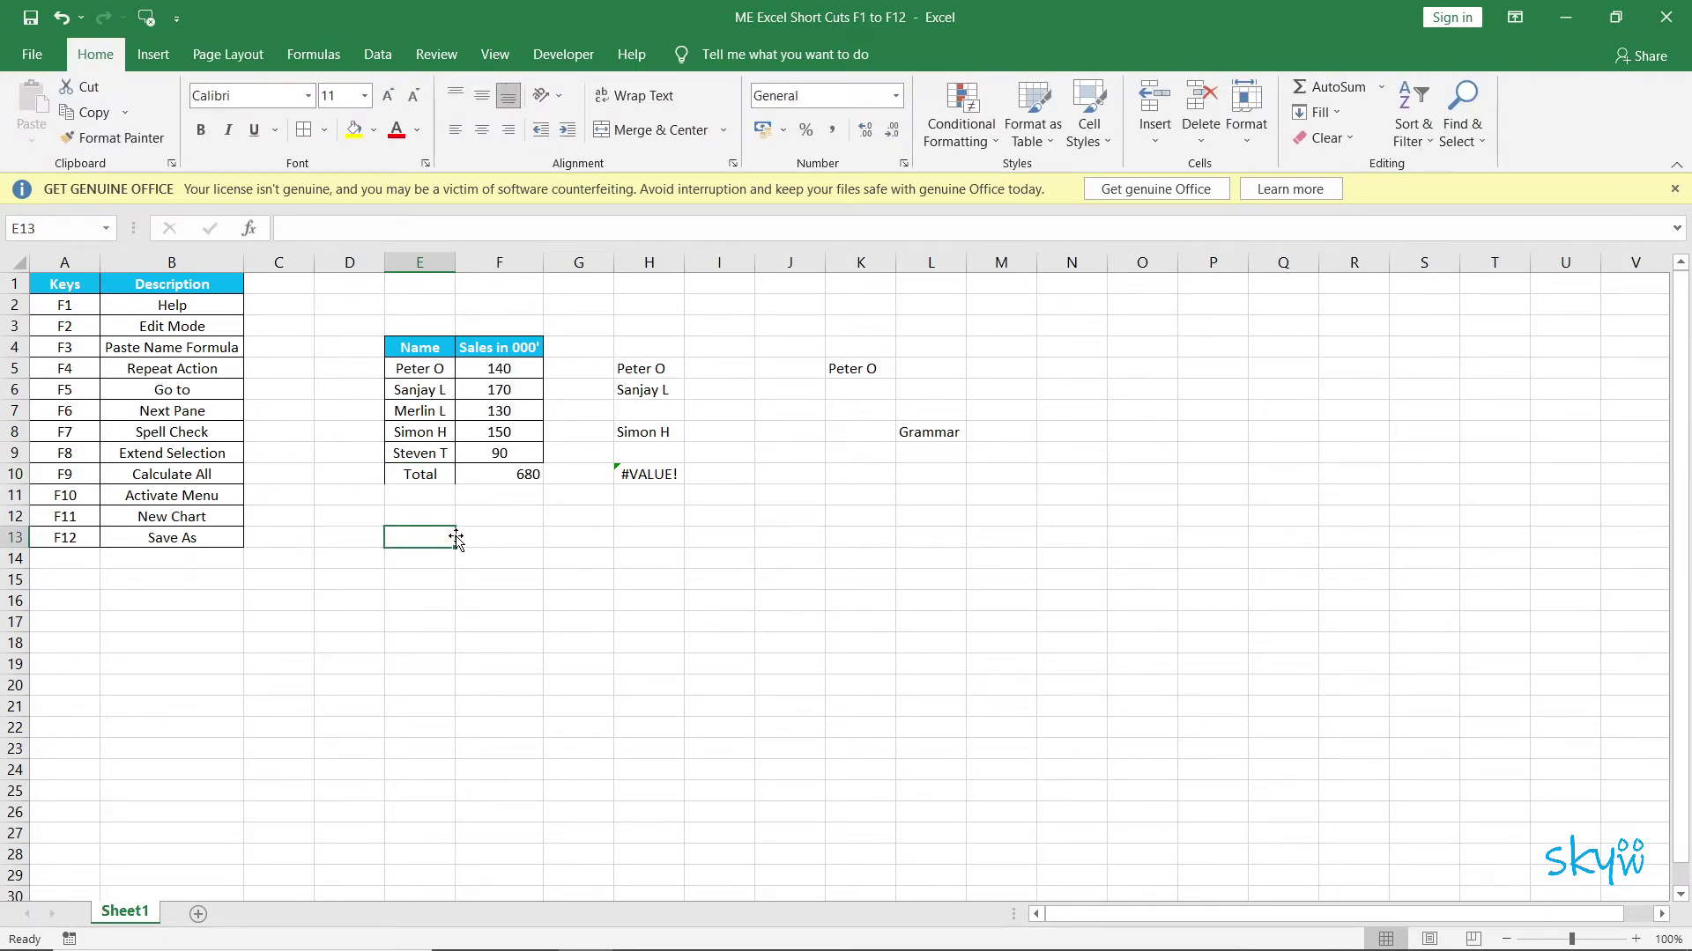
{"action": "key", "text": "F10"}
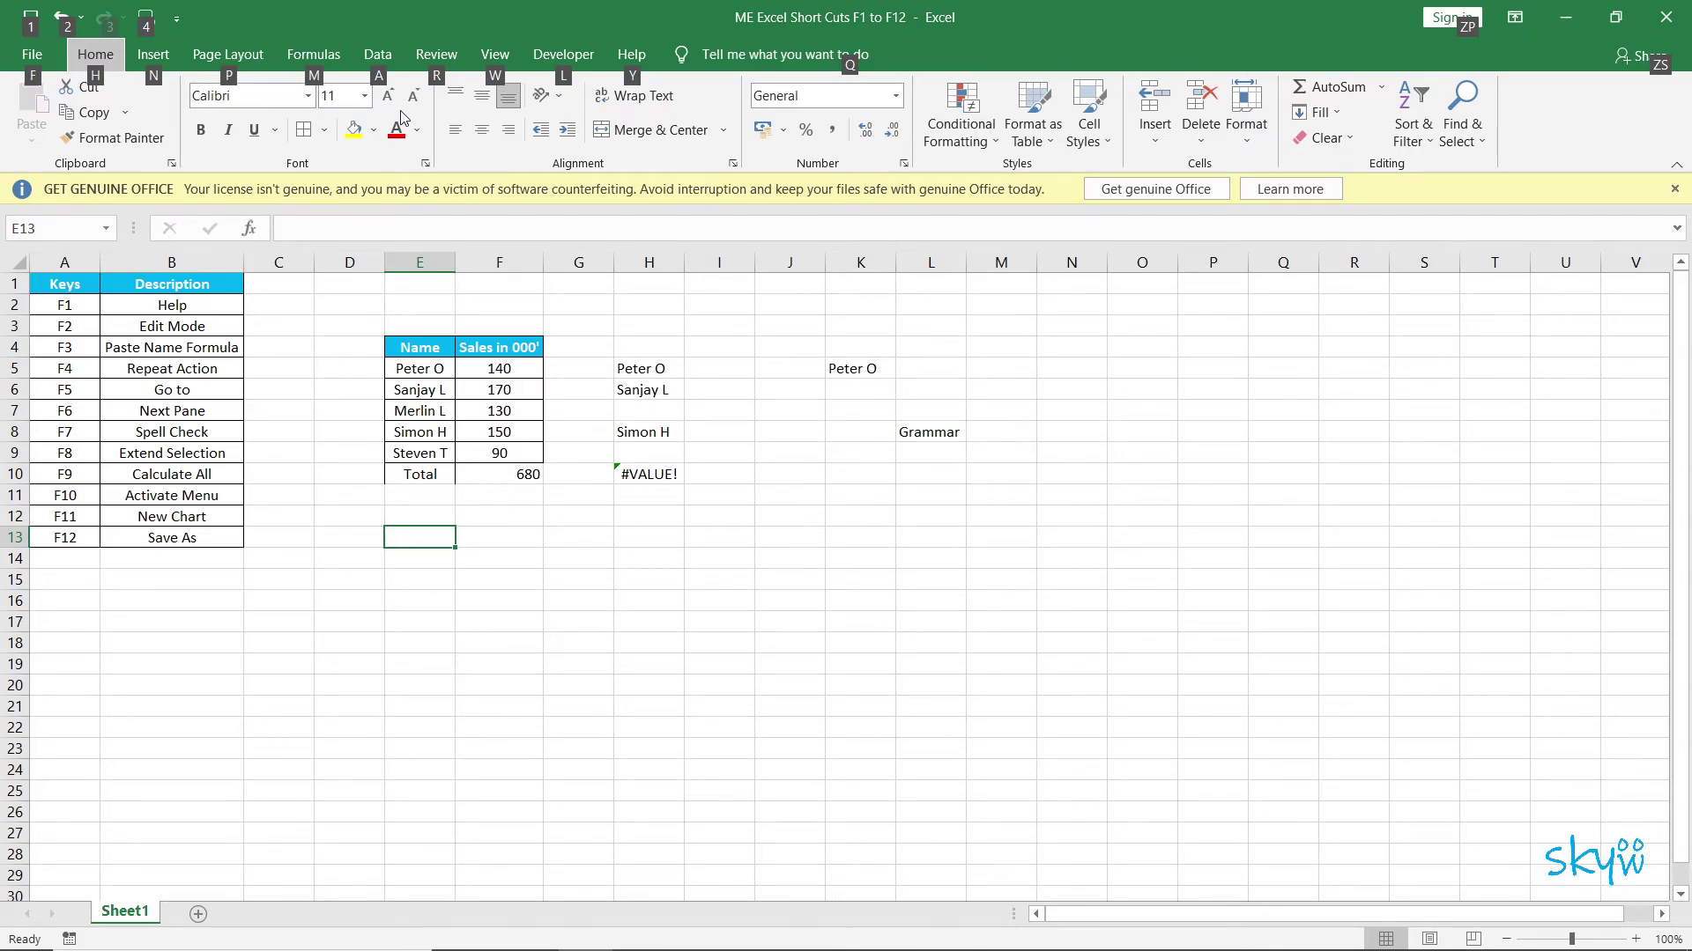
{"action": "key", "text": "m"}
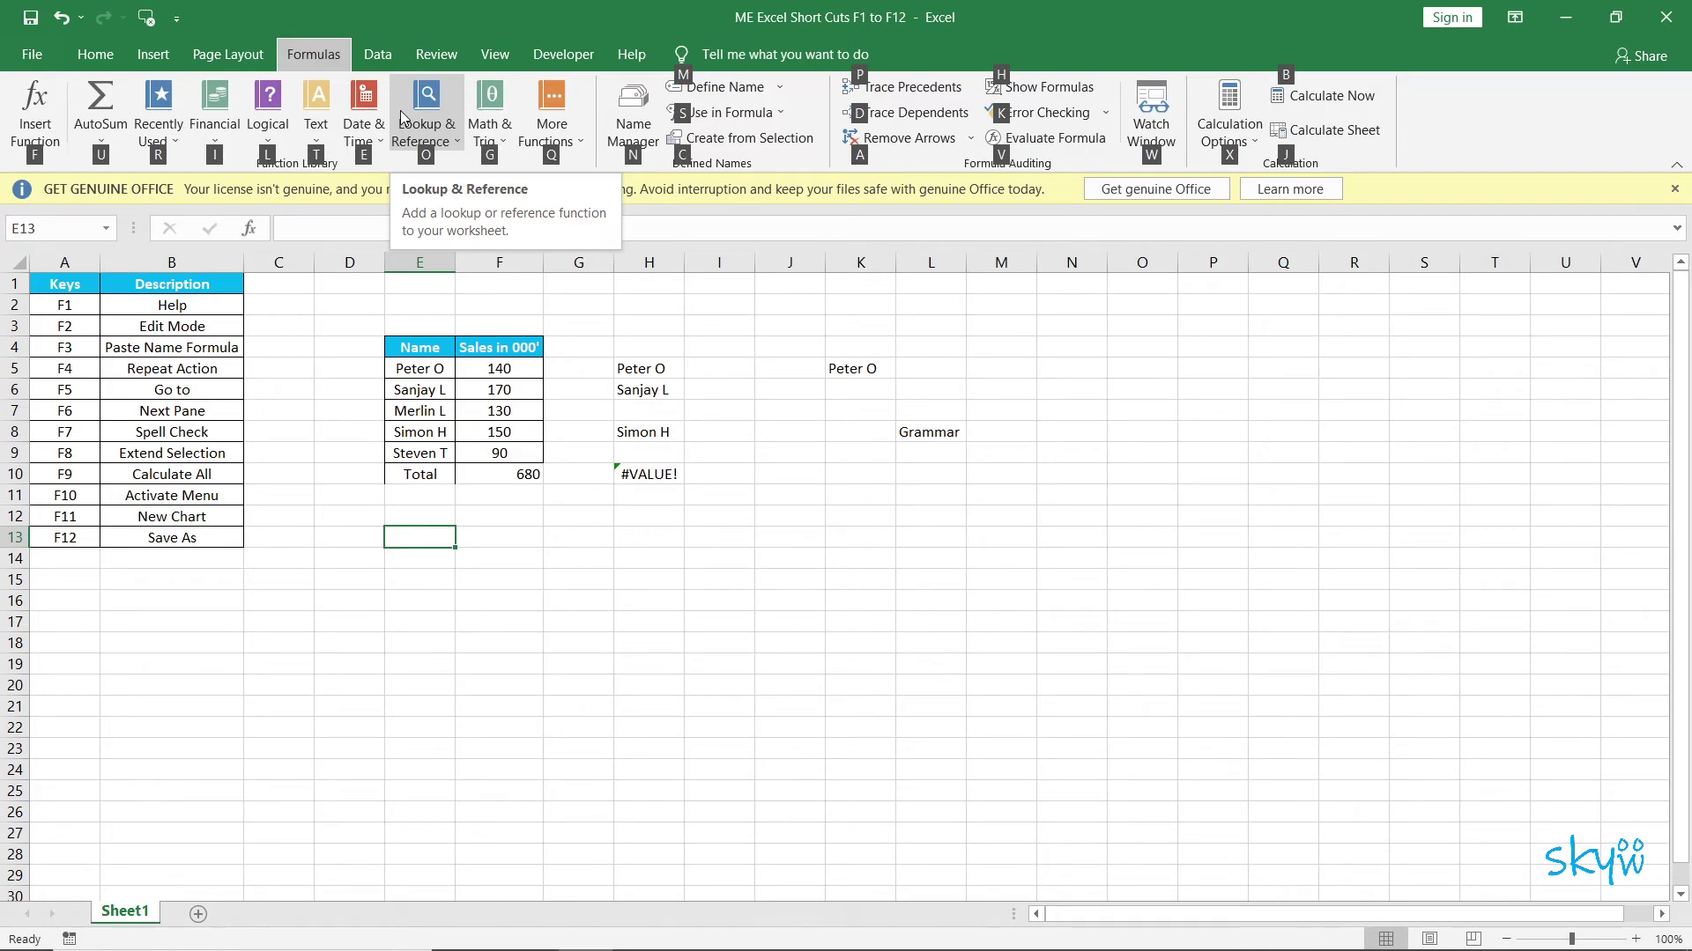
{"action": "key", "text": "F10"}
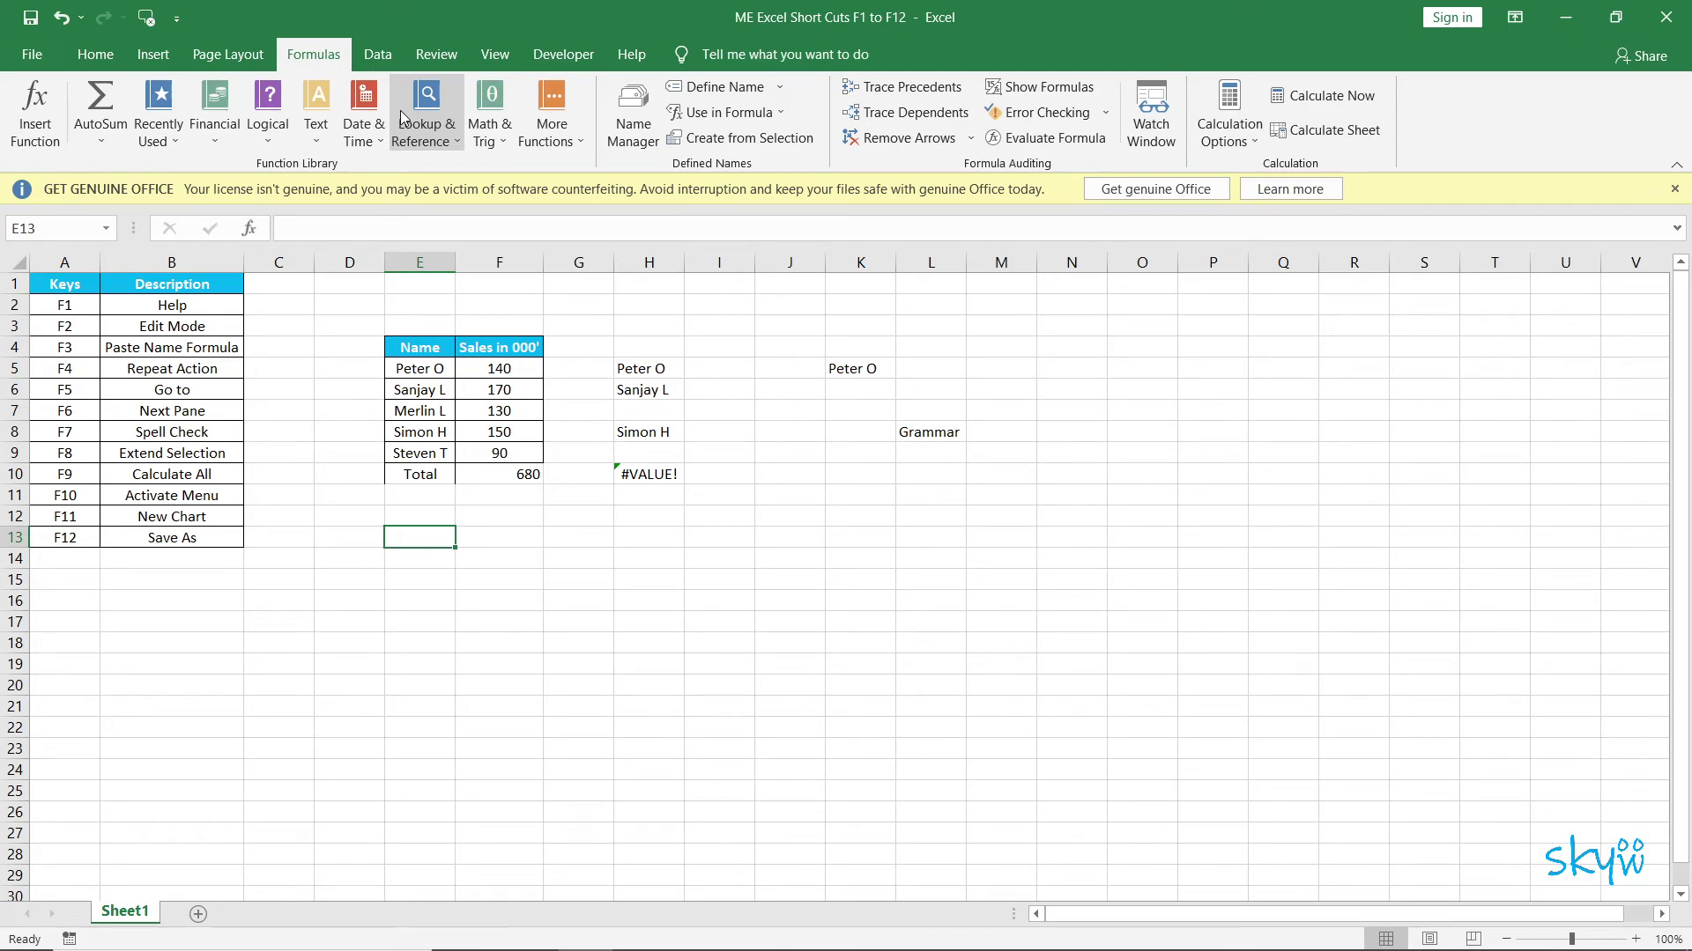
{"action": "key", "text": "Home"}
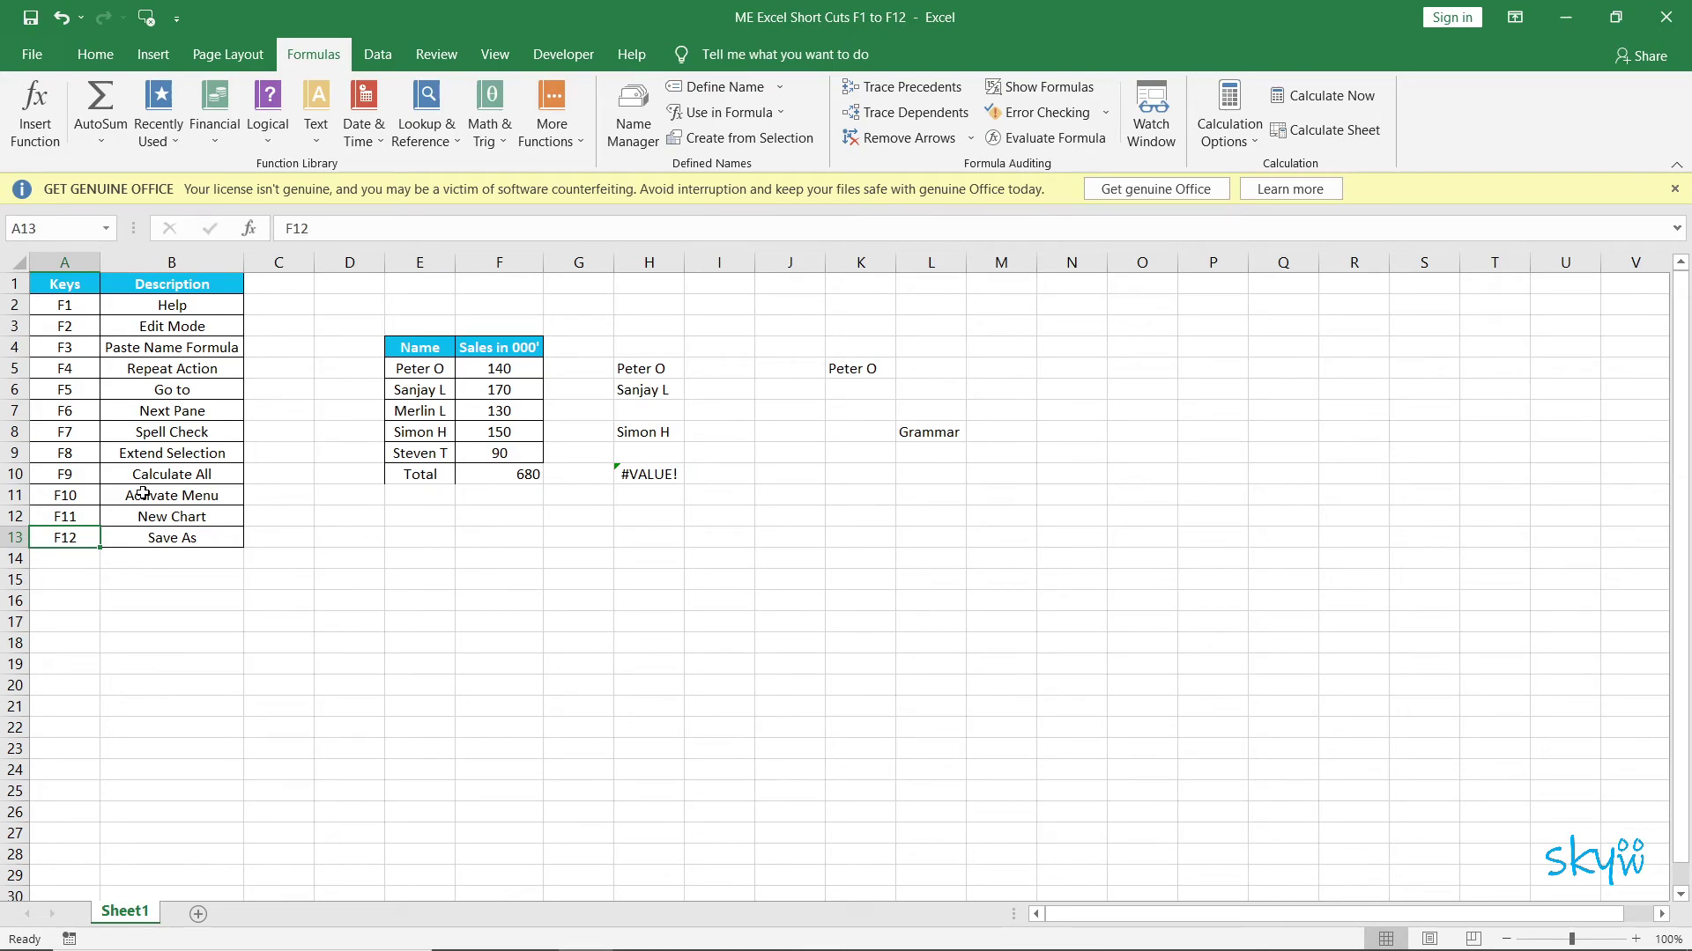
- Select the name and sales table E4:F9 and insert a column chart on new sheet Chart1
{"action": "left_click_drag", "start_coordinate": [420, 347], "coordinate": [417, 443]}
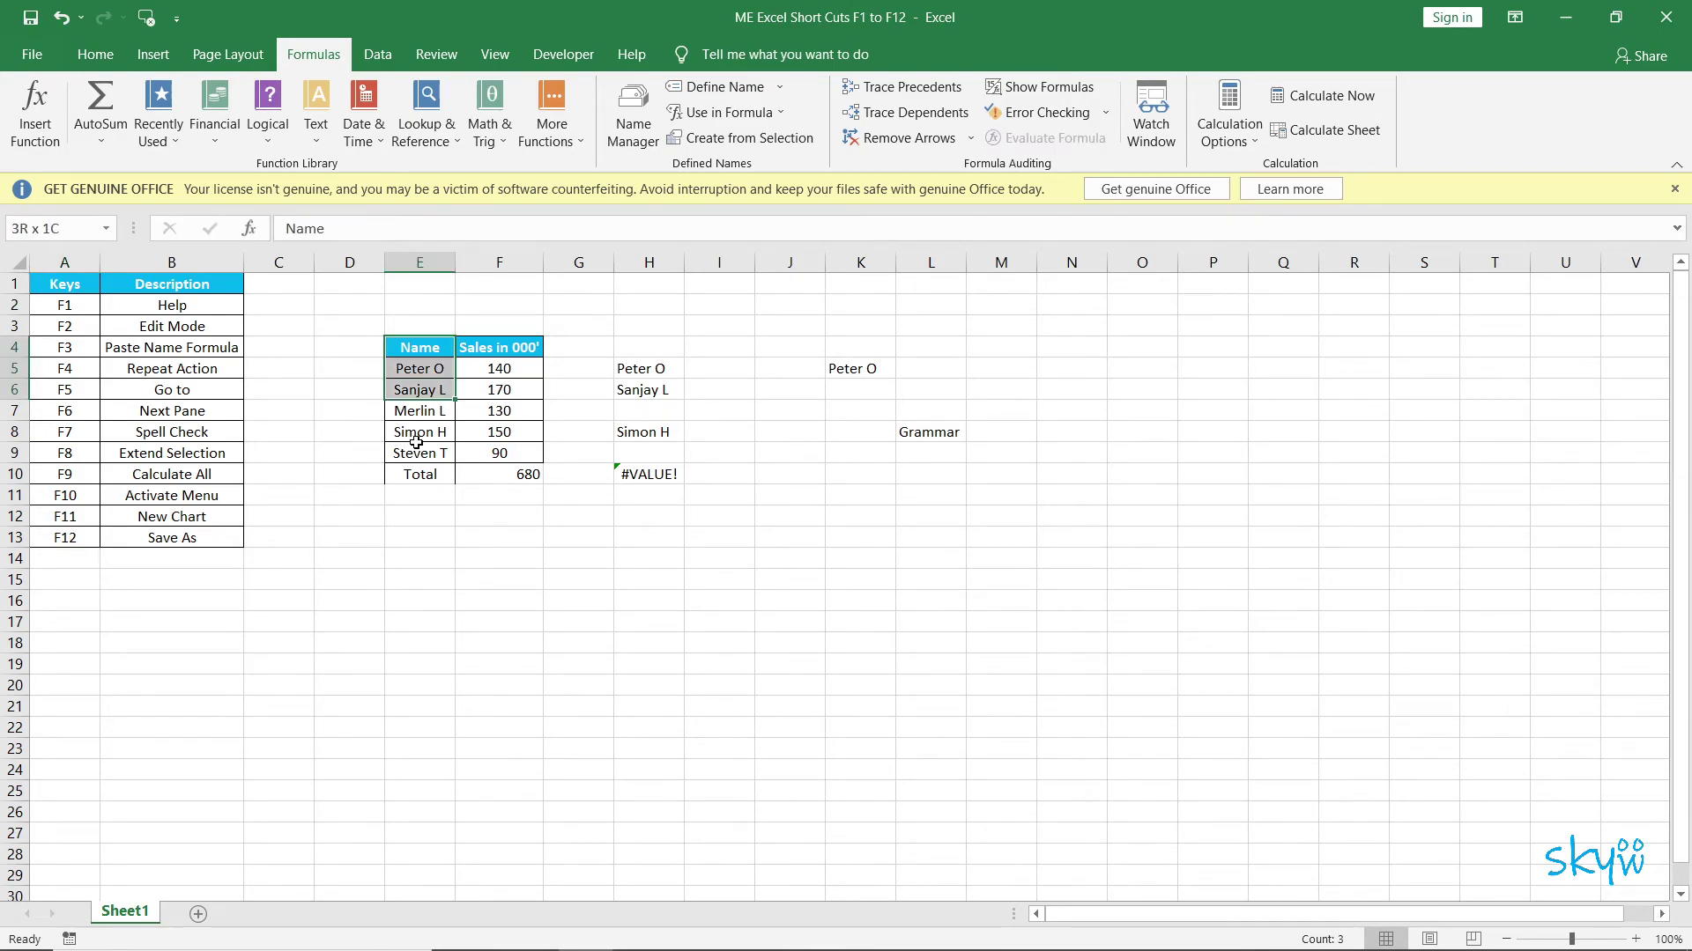
{"action": "key", "text": "shift+Right"}
{"action": "key", "text": "shift+Down"}
{"action": "key", "text": "shift+Down"}
{"action": "key", "text": "shift+Down"}
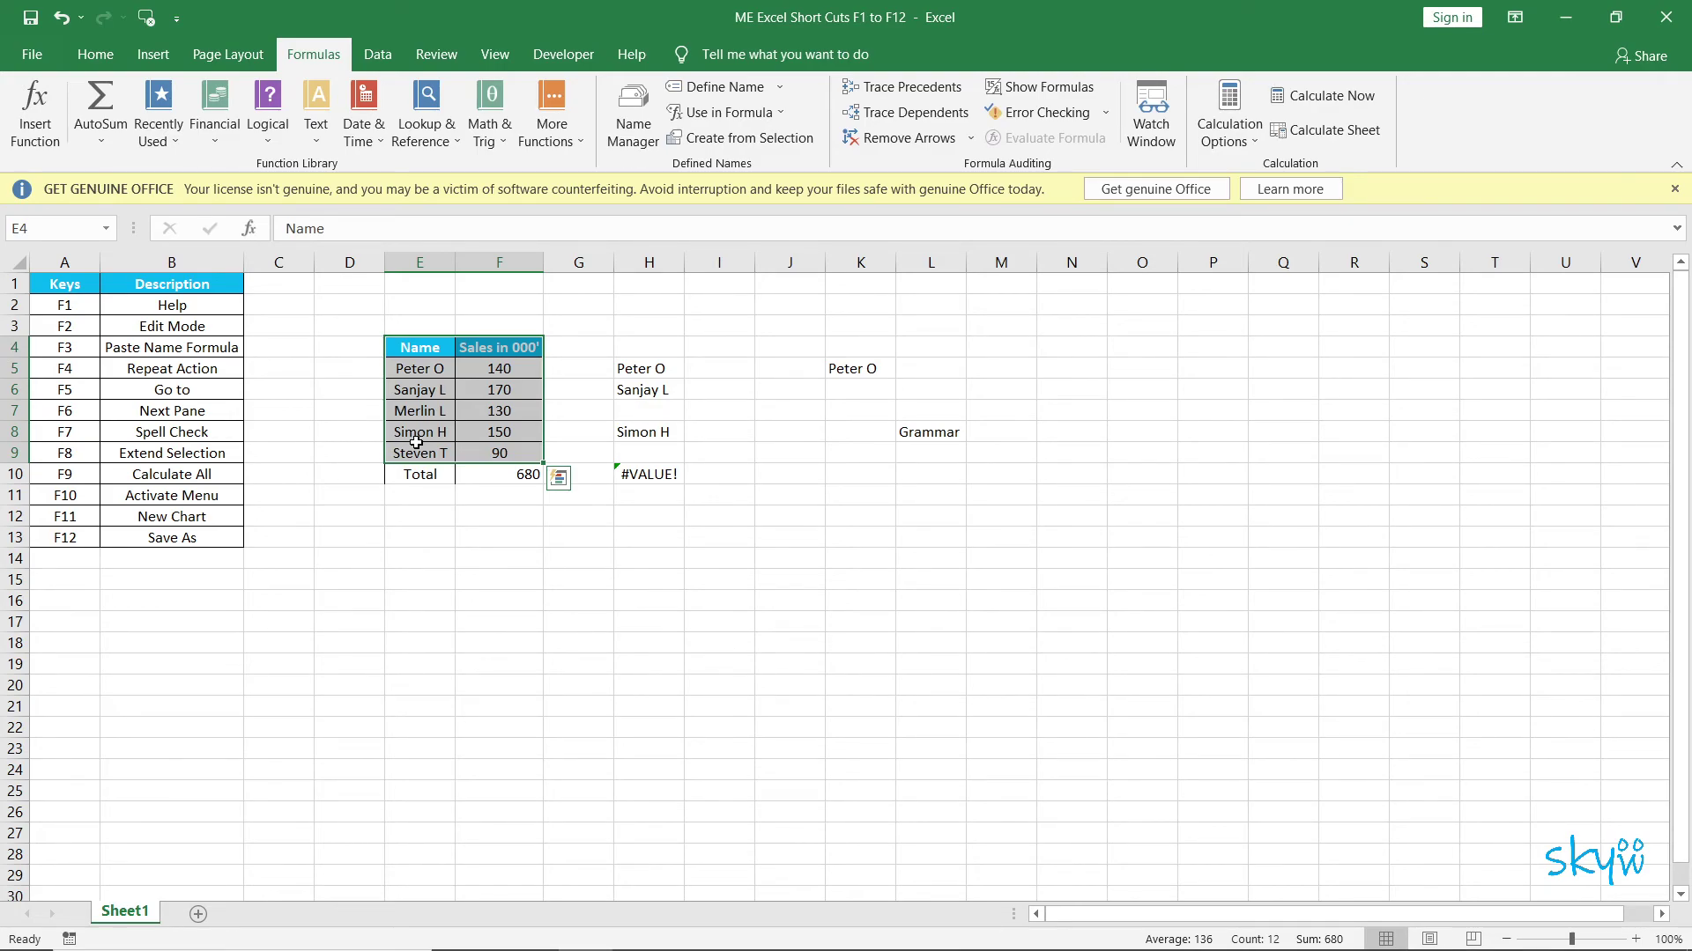
{"action": "key", "text": "F11"}
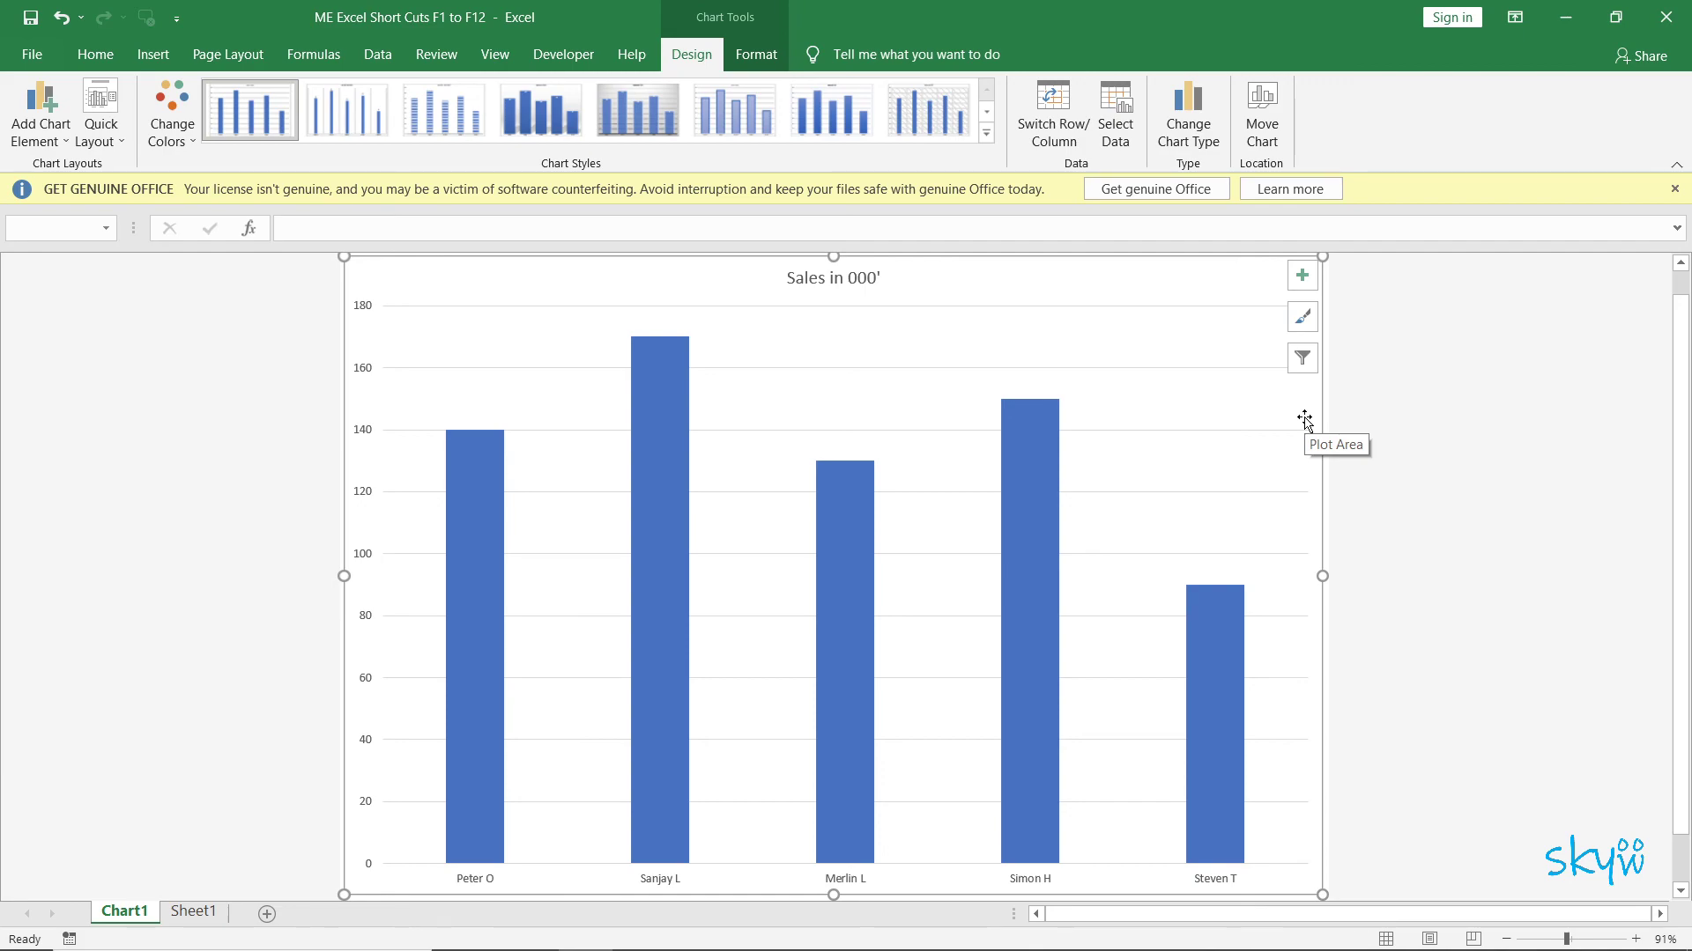
{"action": "key", "text": "ctrl+Page_Down"}
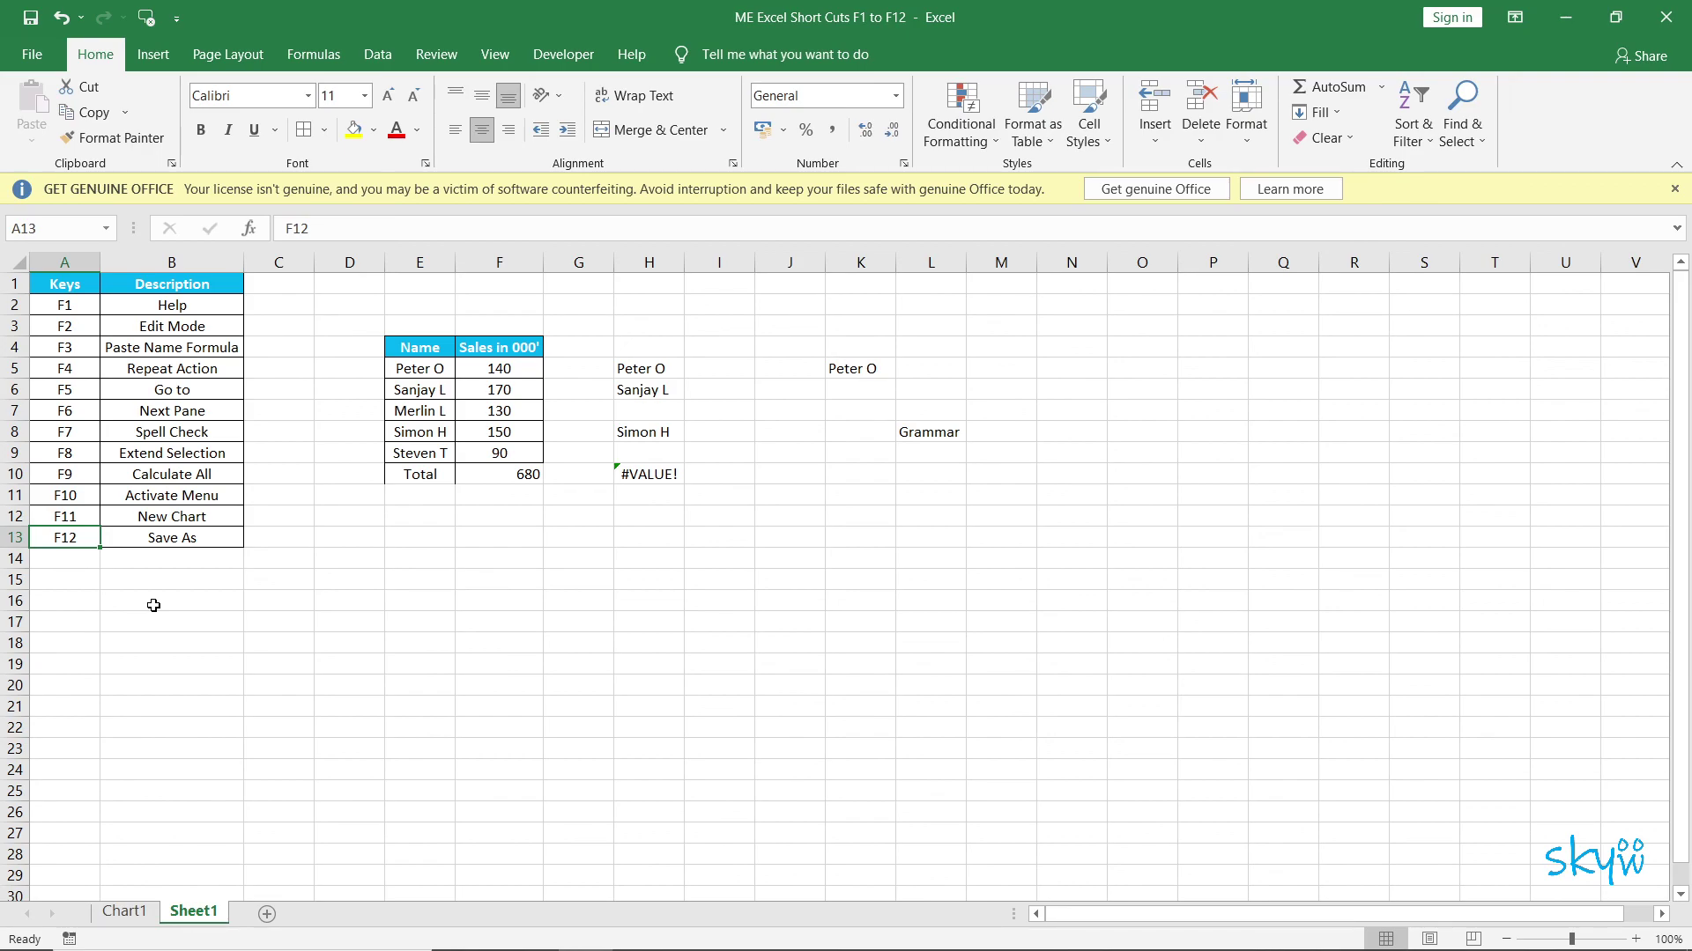
- Save the workbook as 'ME Excel Short Cuts F1 to F12' through F12 Save As
{"action": "key", "text": "F12"}
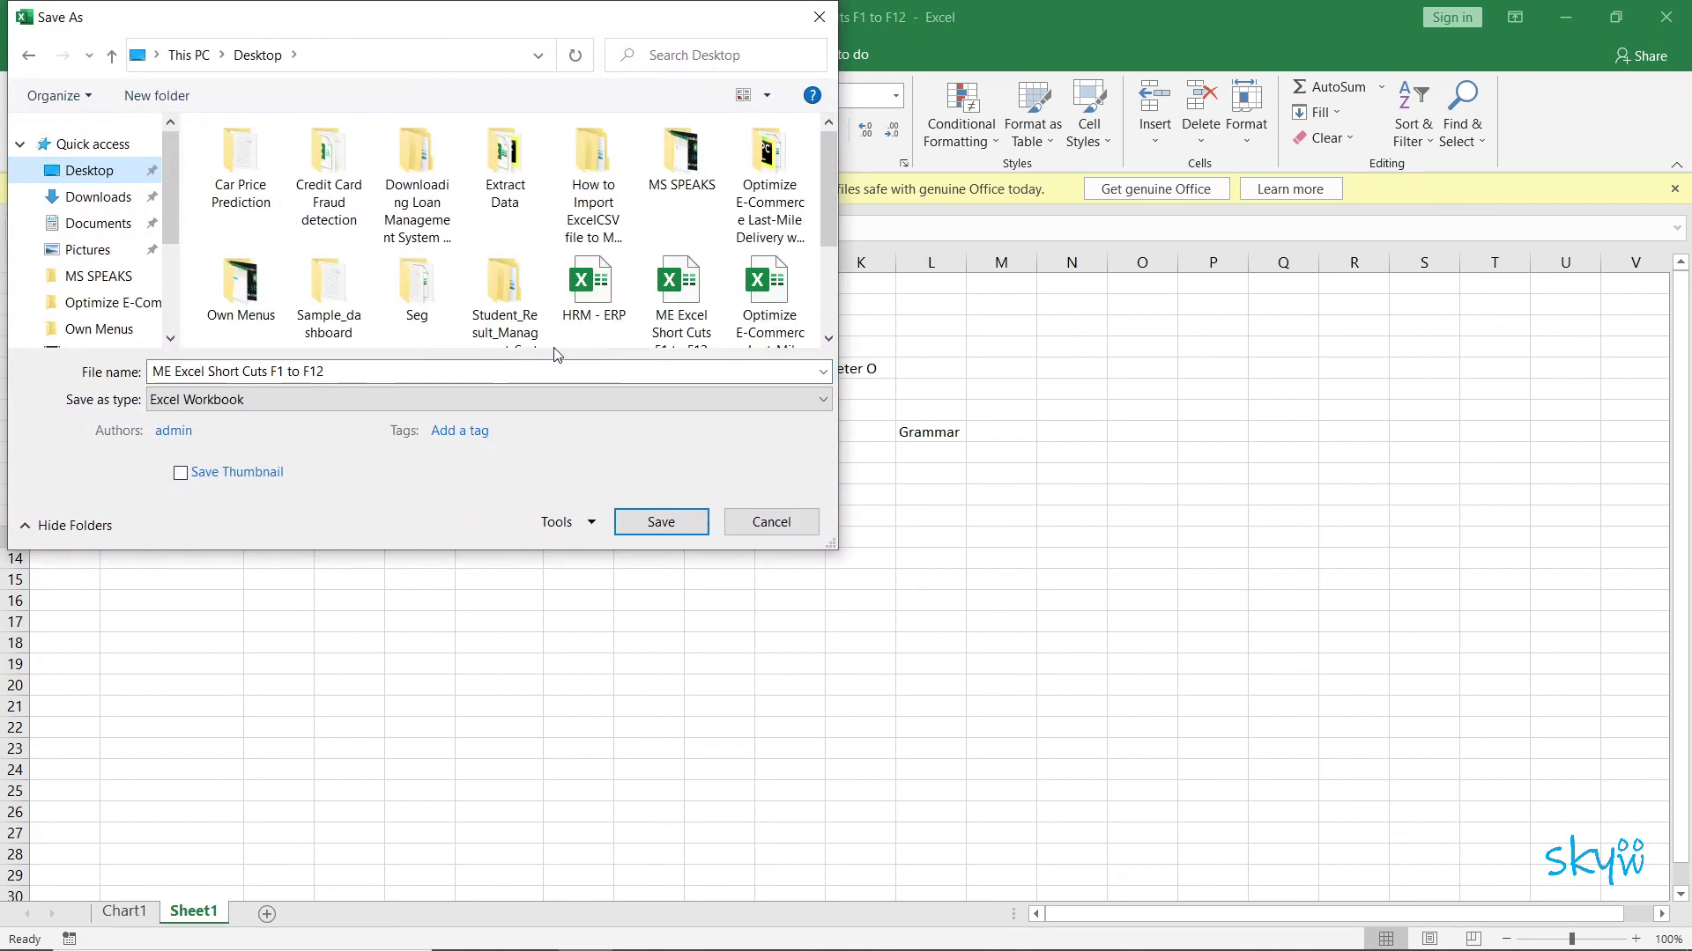
{"action": "key", "text": "Return"}
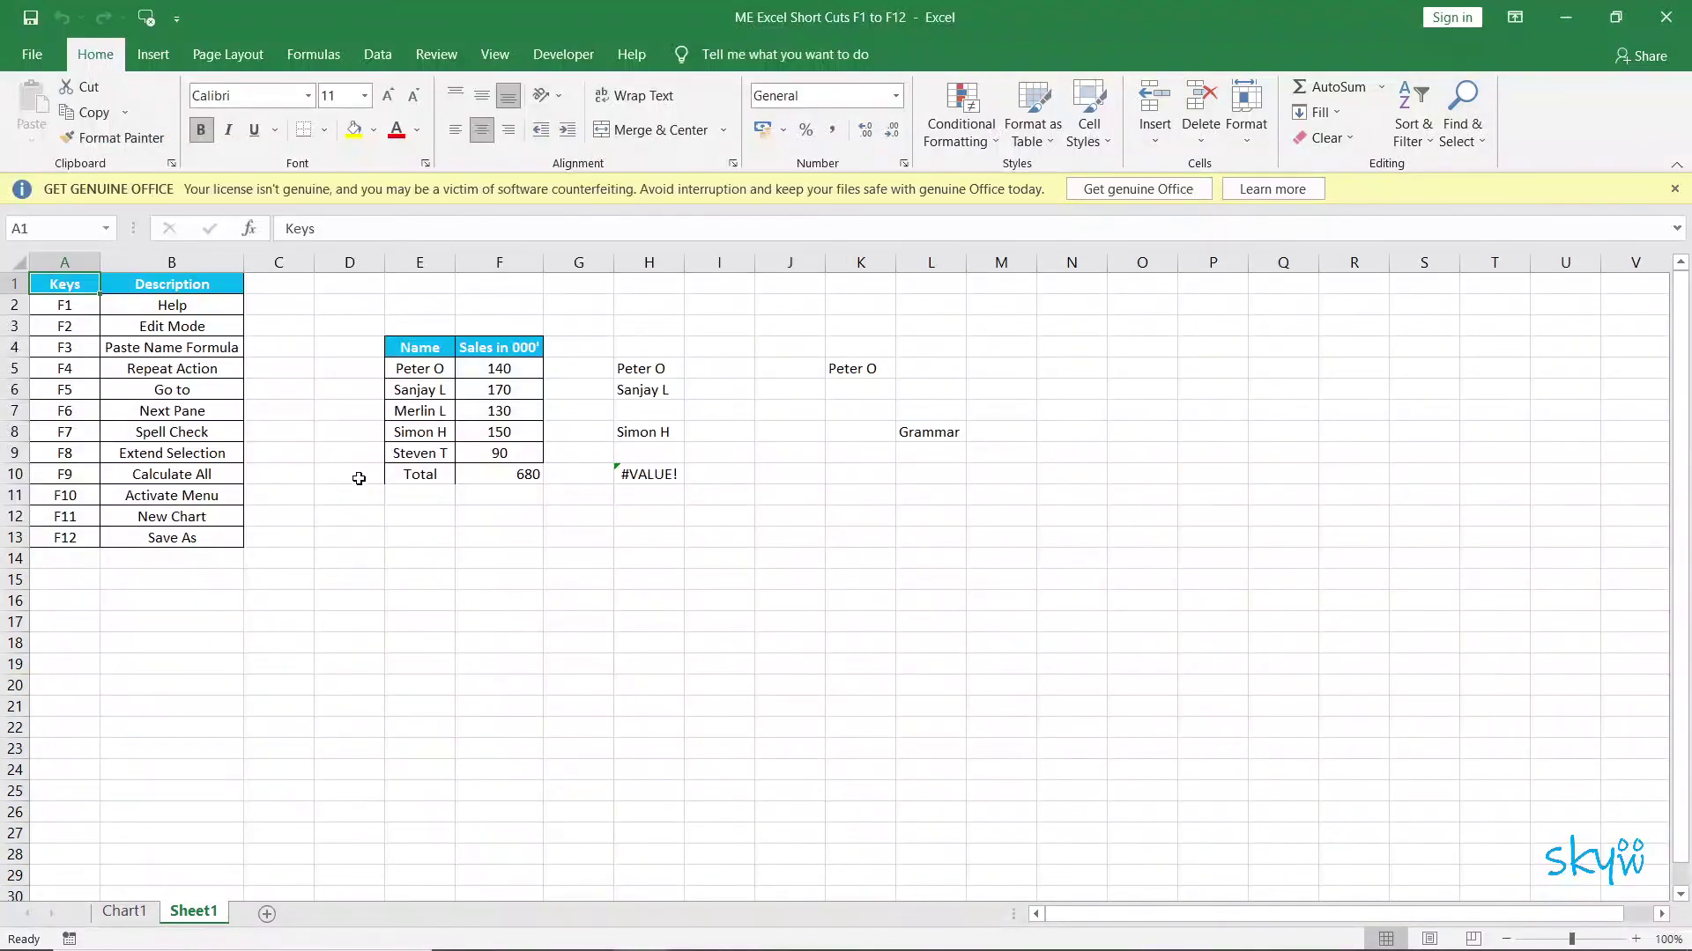